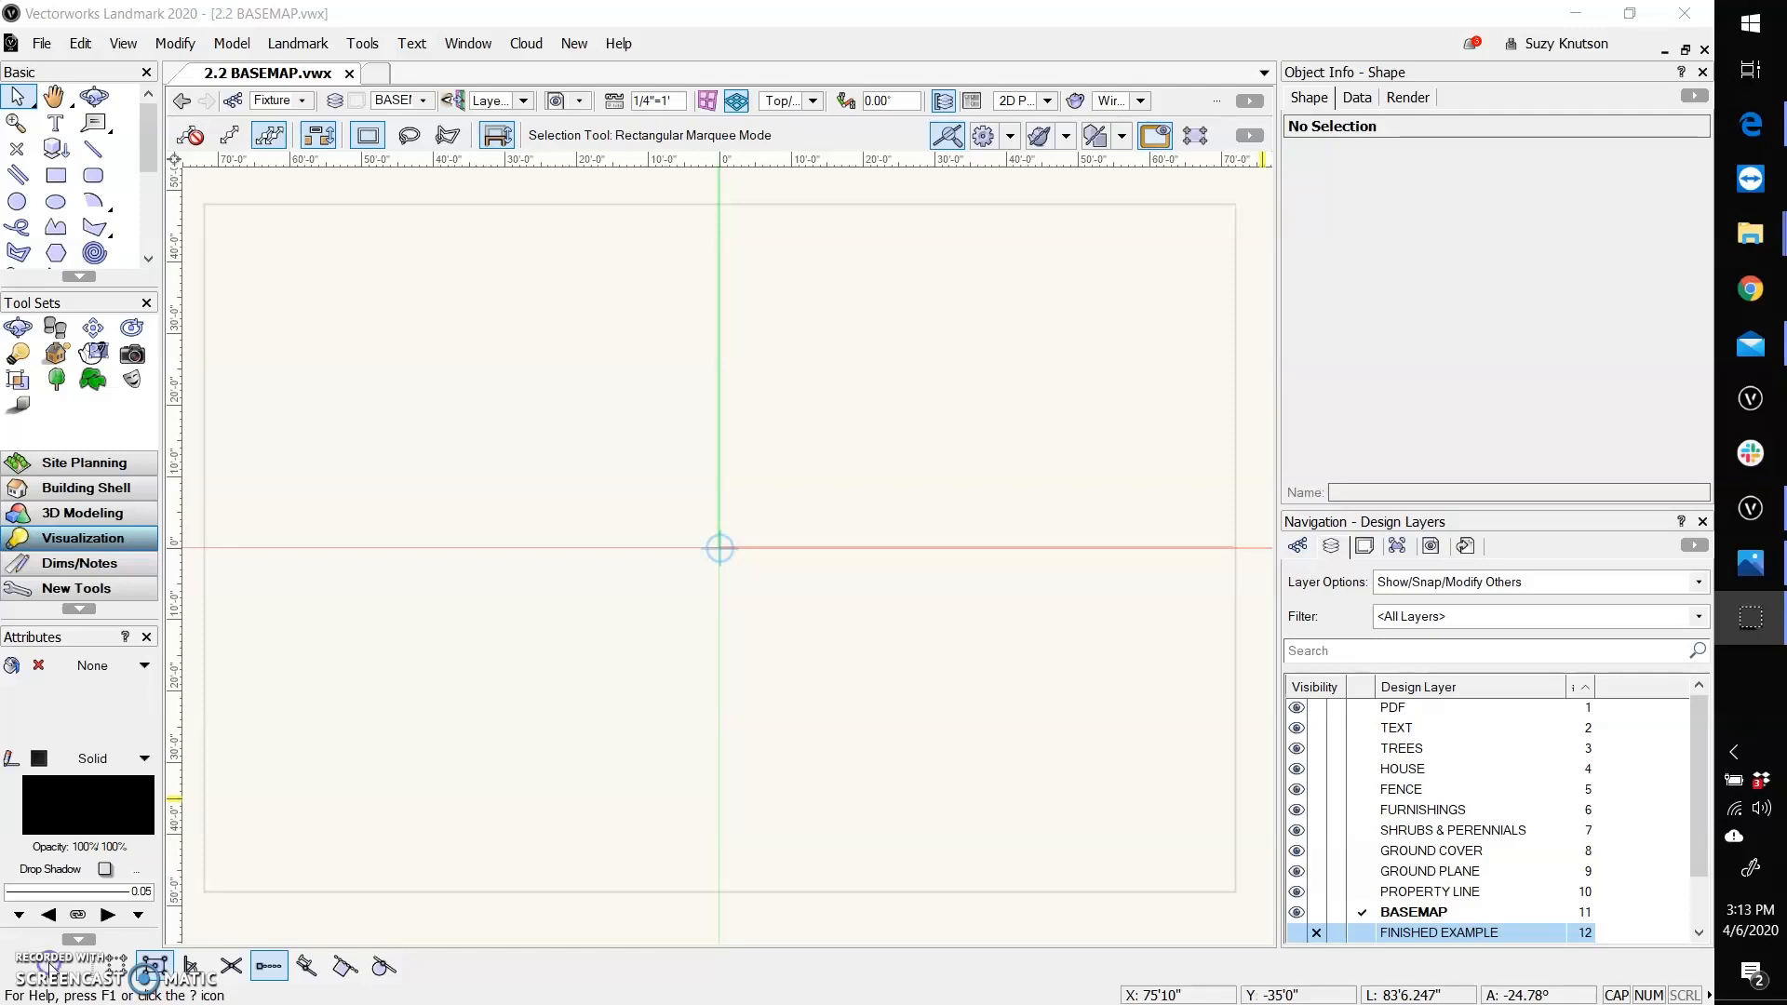
# Place three trial 2D loci on the BASEMAP layer at about (-26'4", 0"), (-4'2", 10'1") and (-10'0", -11'5").
pyautogui.click(17, 148)
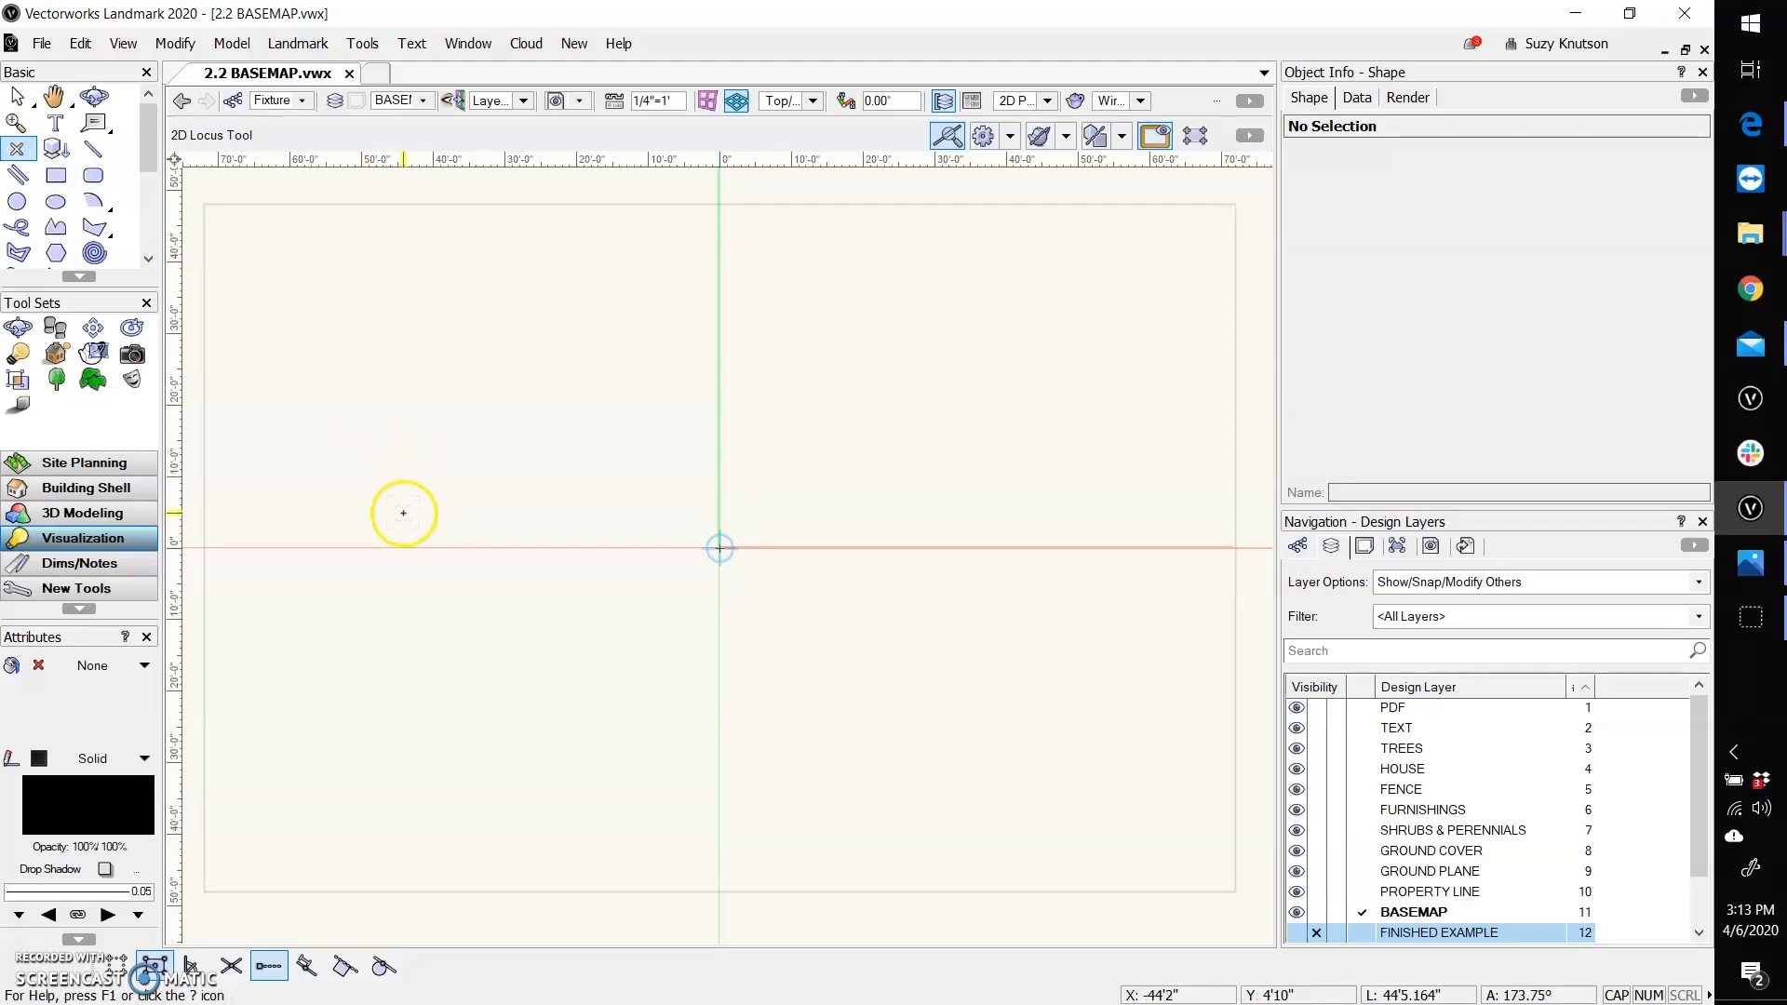
pyautogui.click(530, 547)
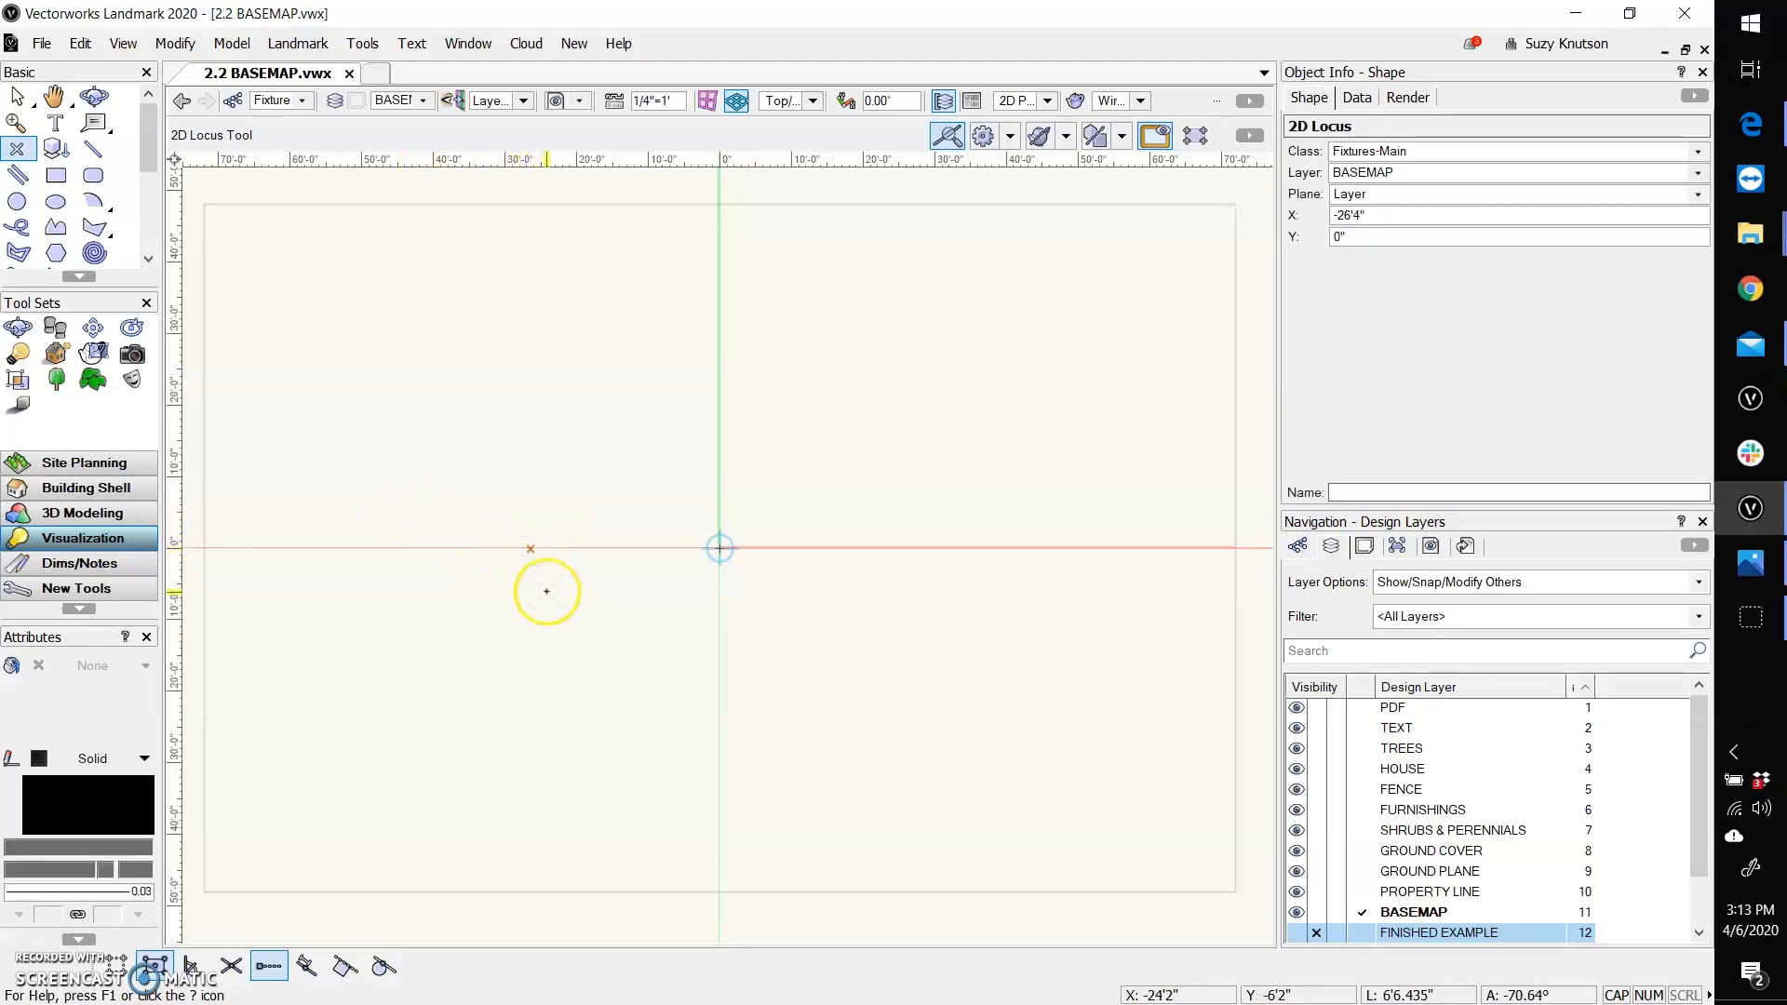
pyautogui.scroll(2, 544, 590)
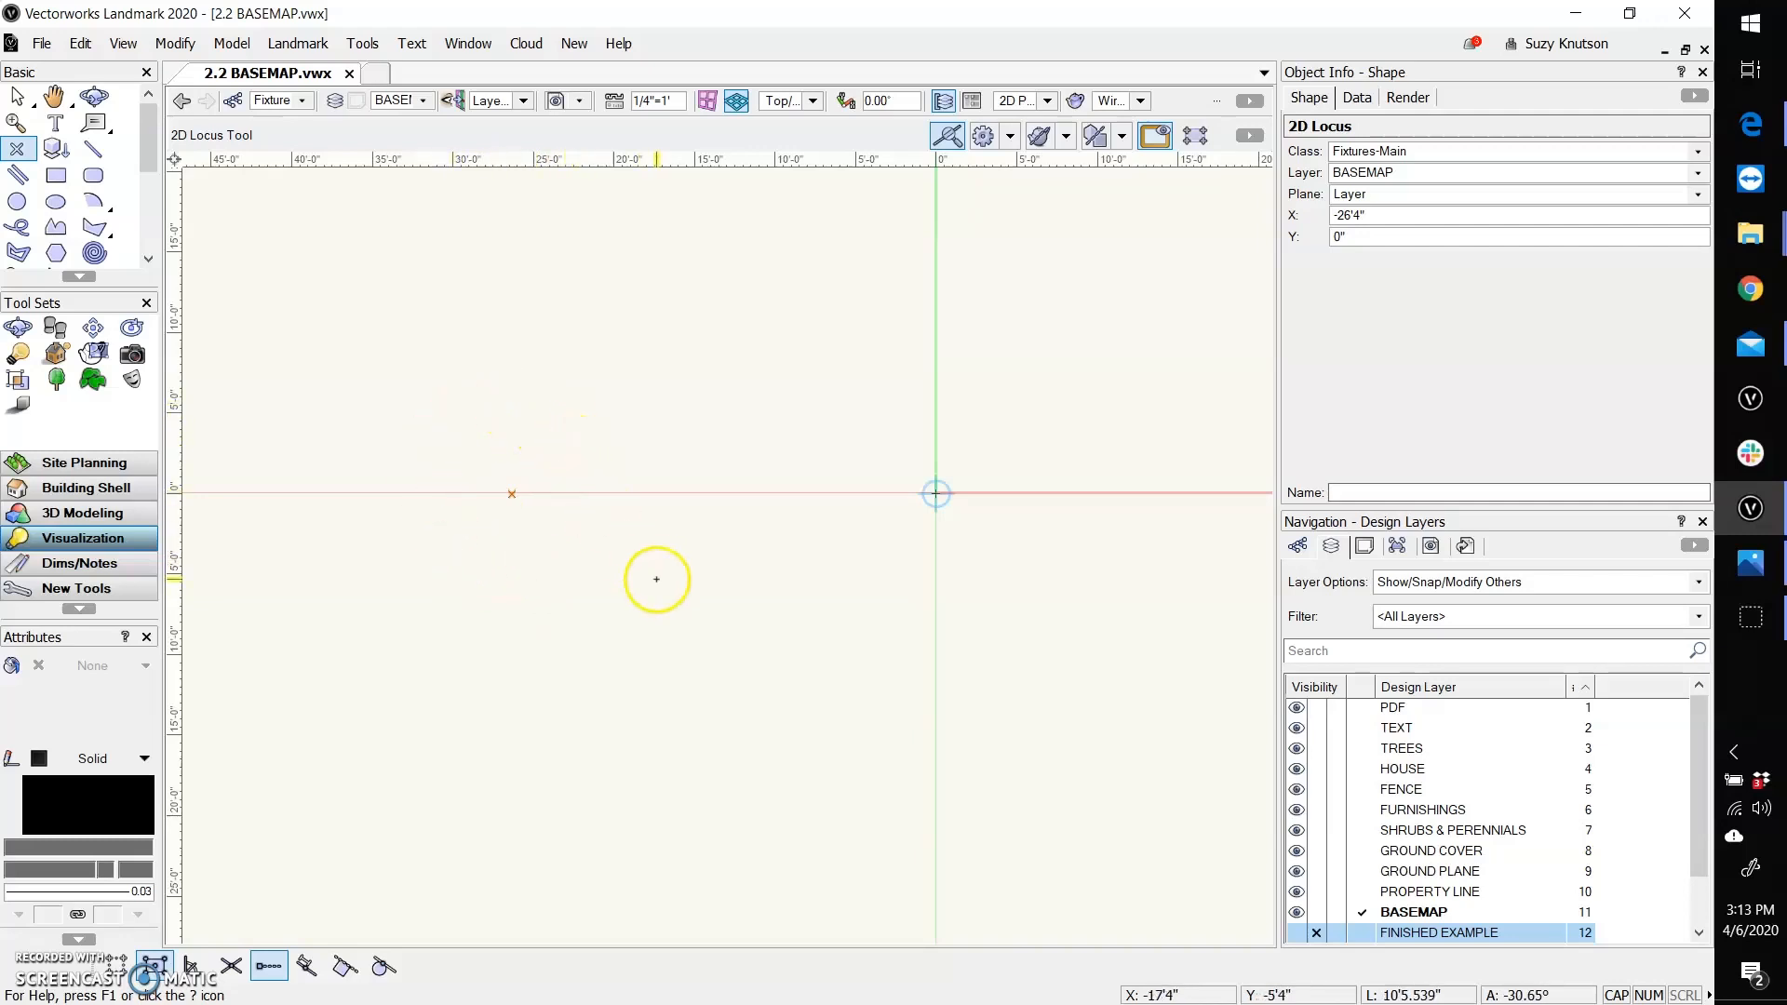
pyautogui.click(868, 331)
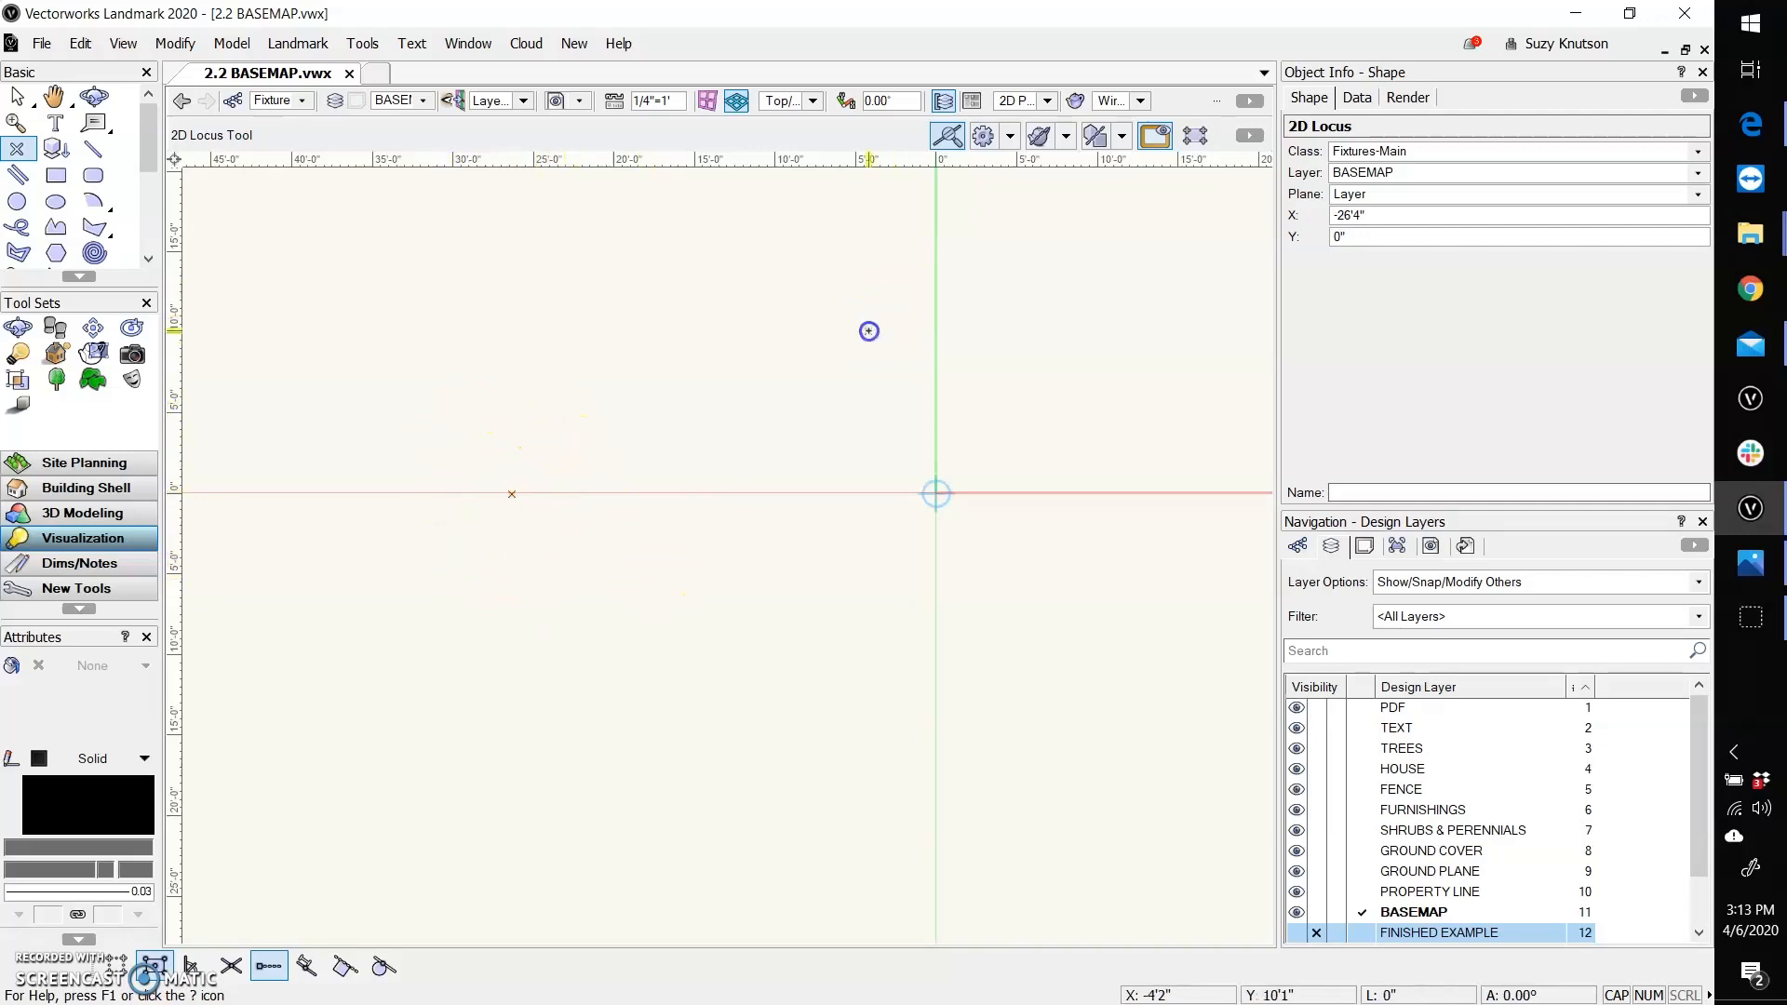
pyautogui.click(774, 677)
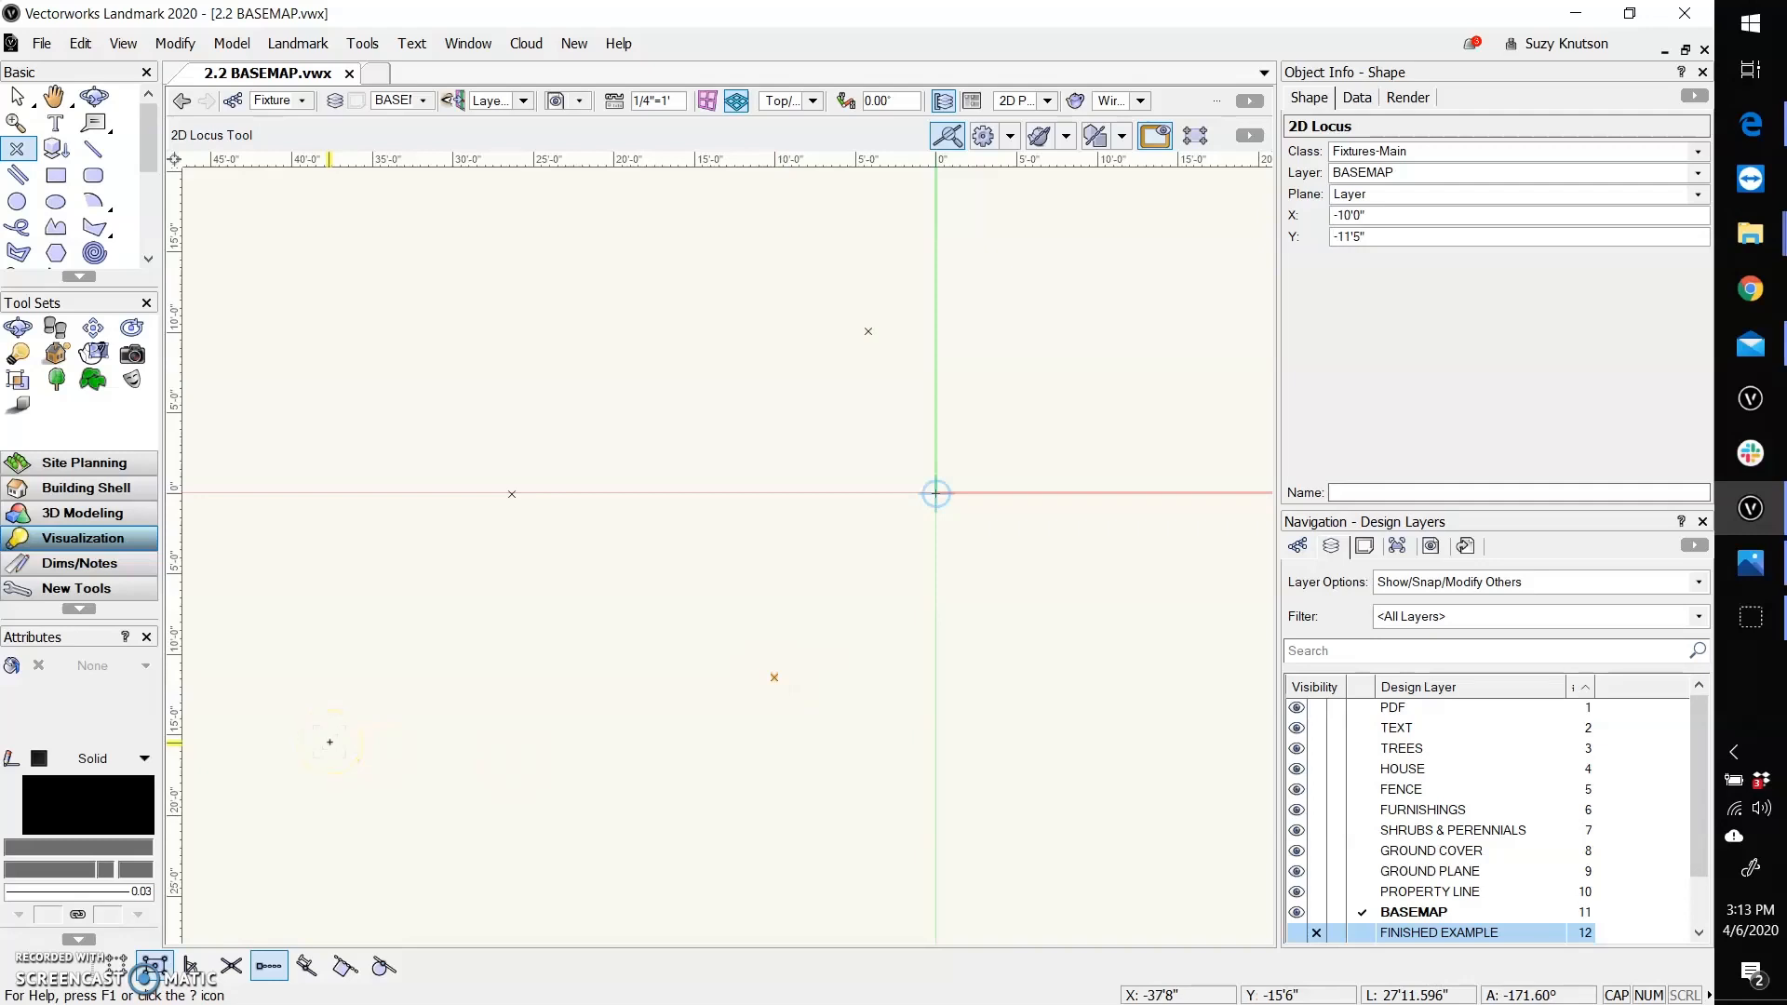
# Draw a closed triangular corner-vertex polyline through the three loci, about 22'2" by 21'6", and undo the trial geometry.
pyautogui.press('p')
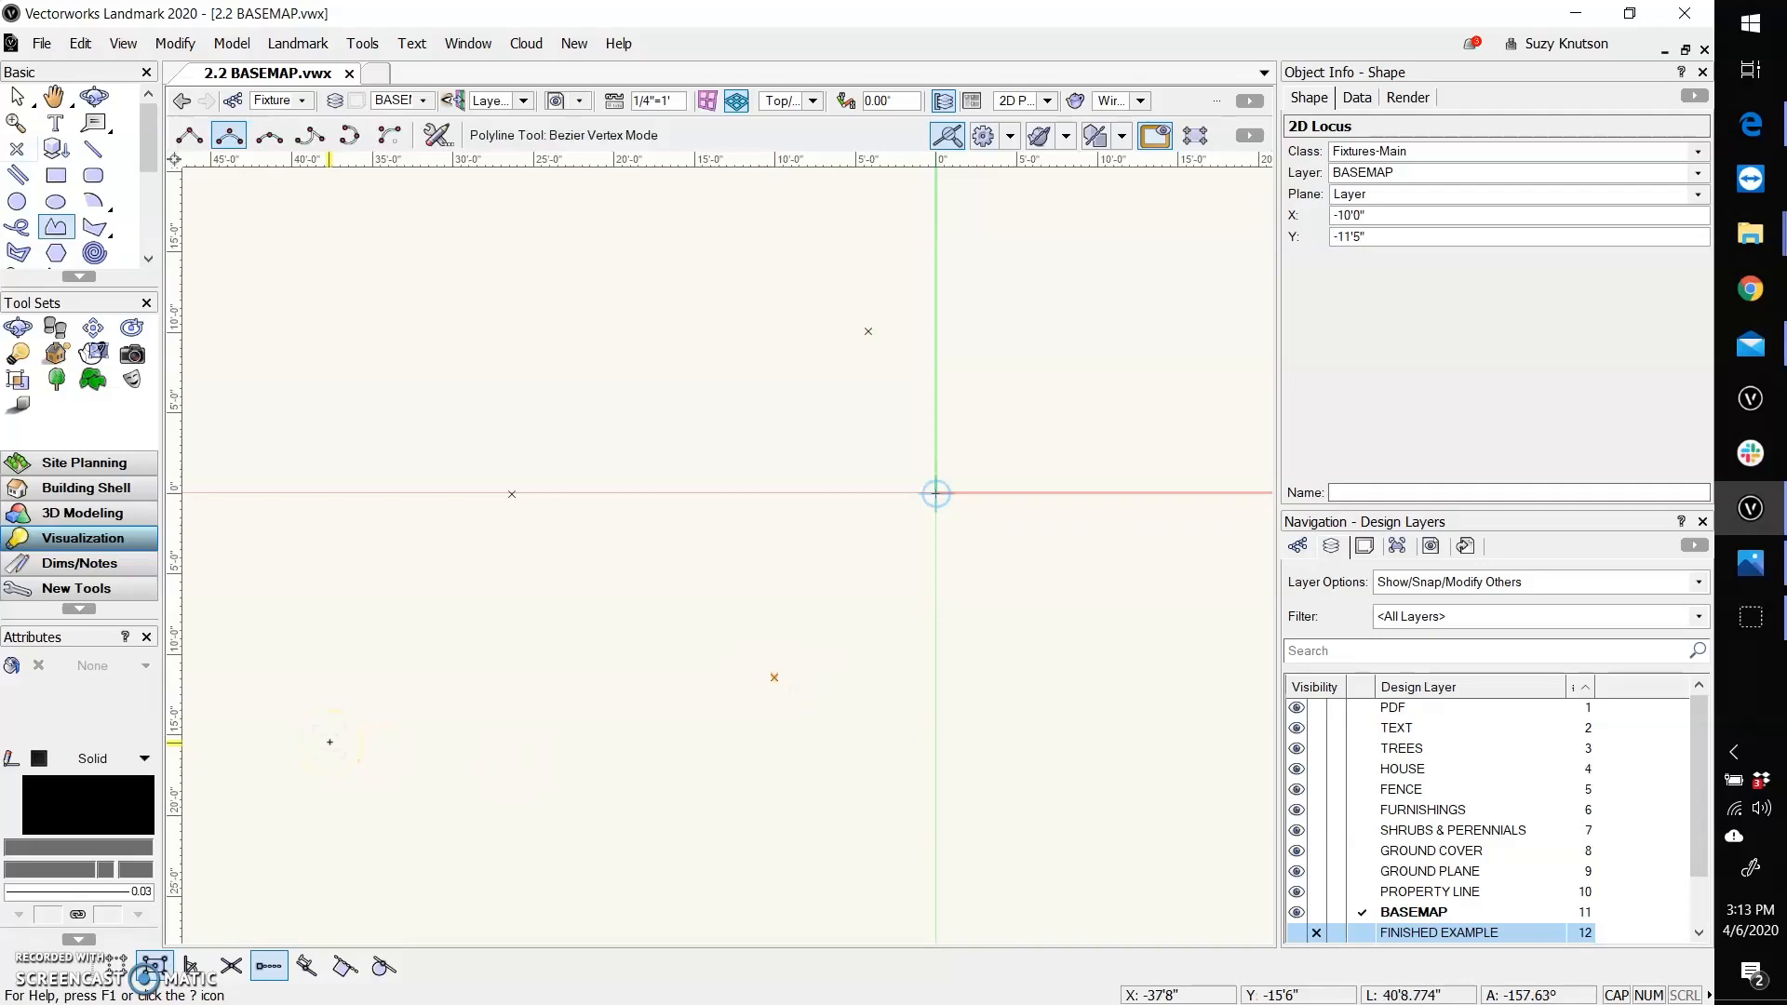
pyautogui.click(189, 136)
pyautogui.click(512, 493)
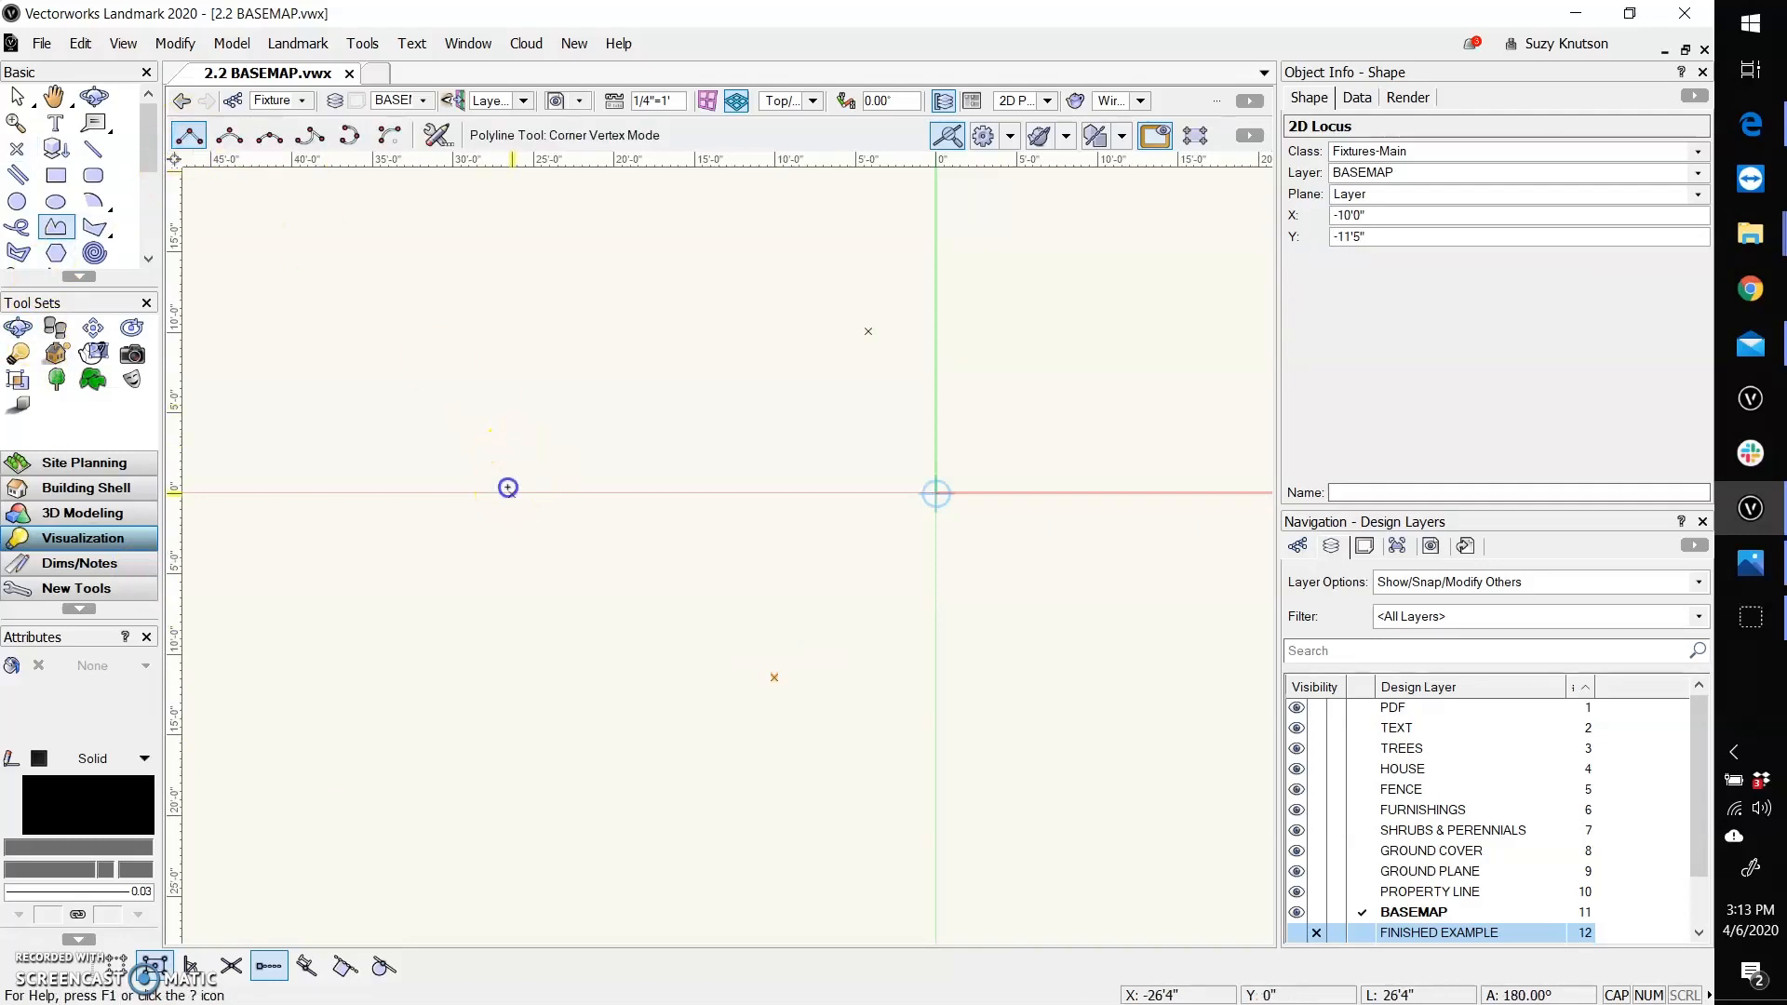
pyautogui.click(774, 794)
pyautogui.click(774, 676)
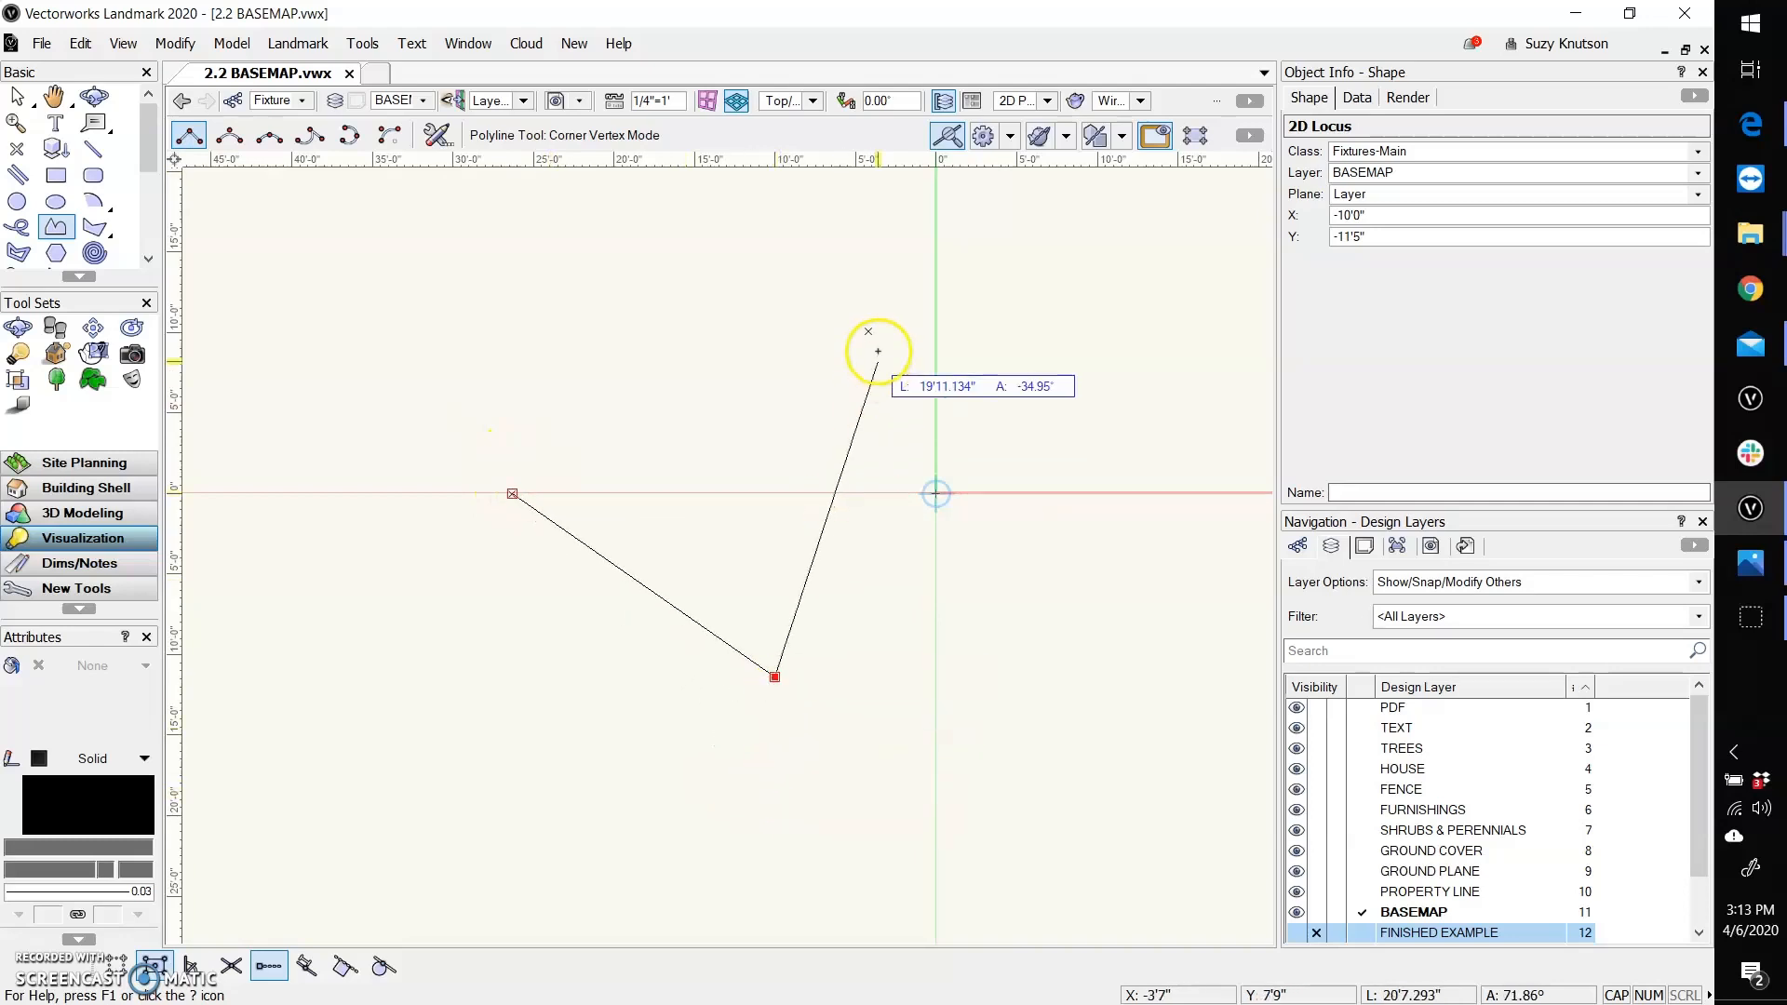
pyautogui.click(868, 330)
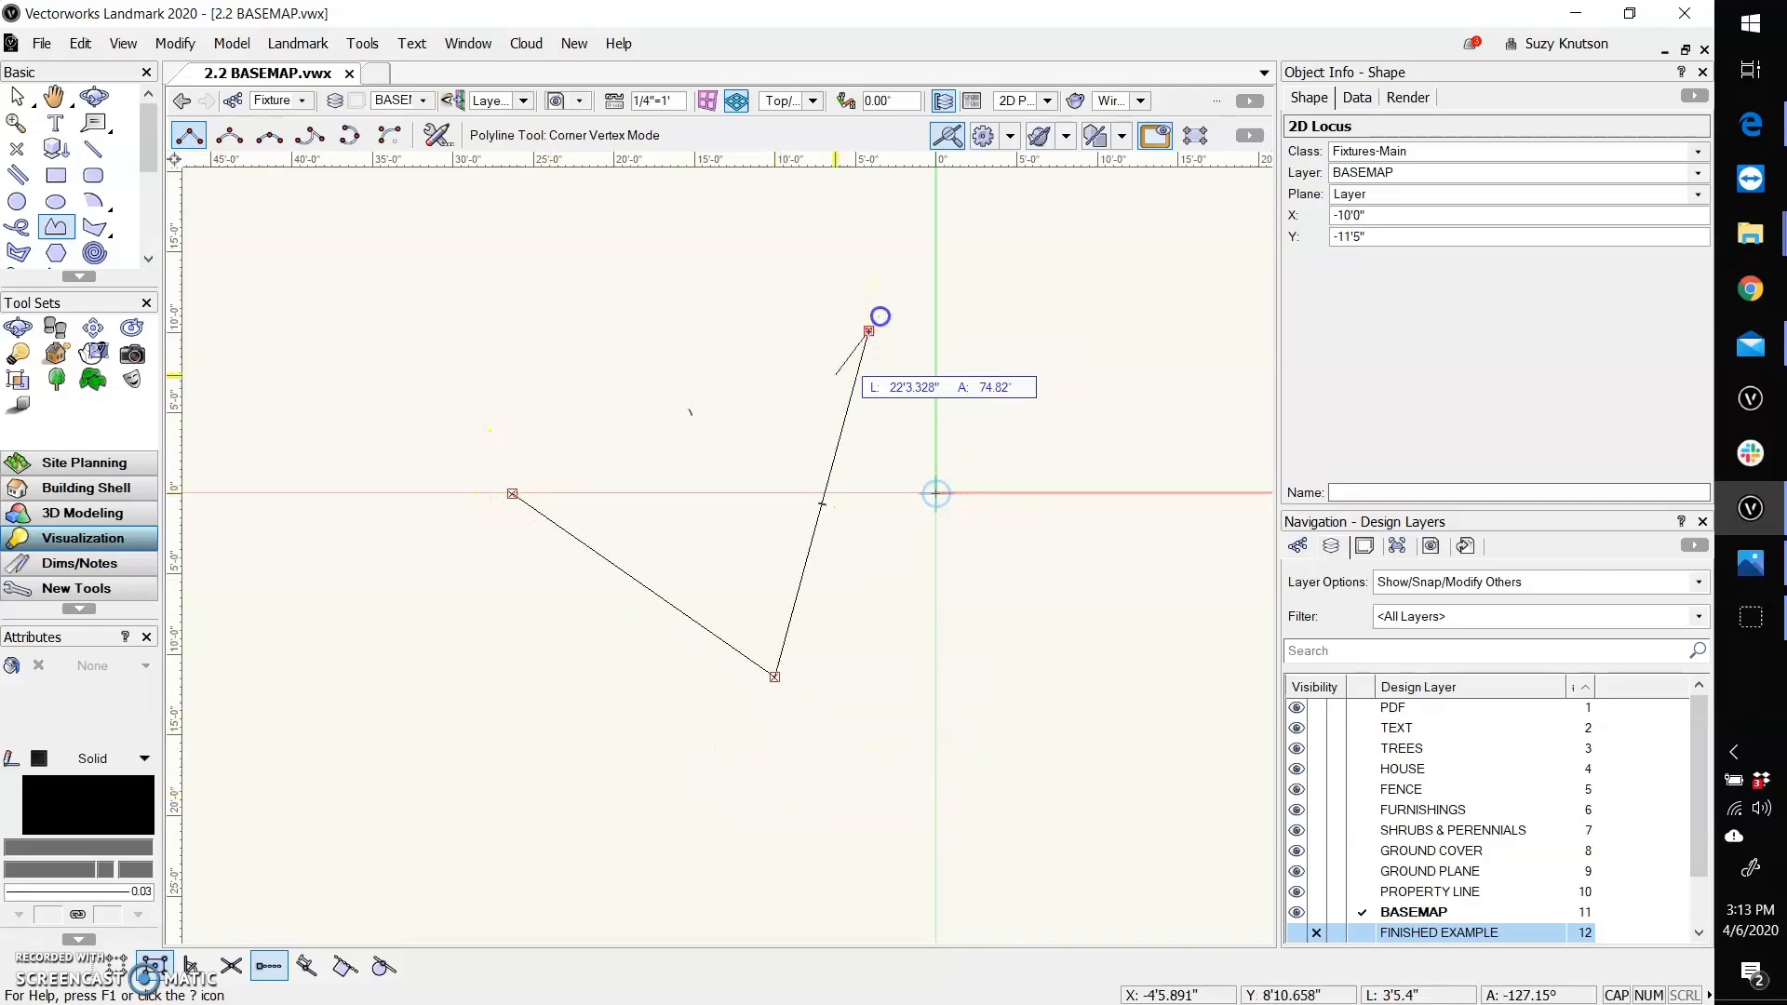
pyautogui.click(514, 492)
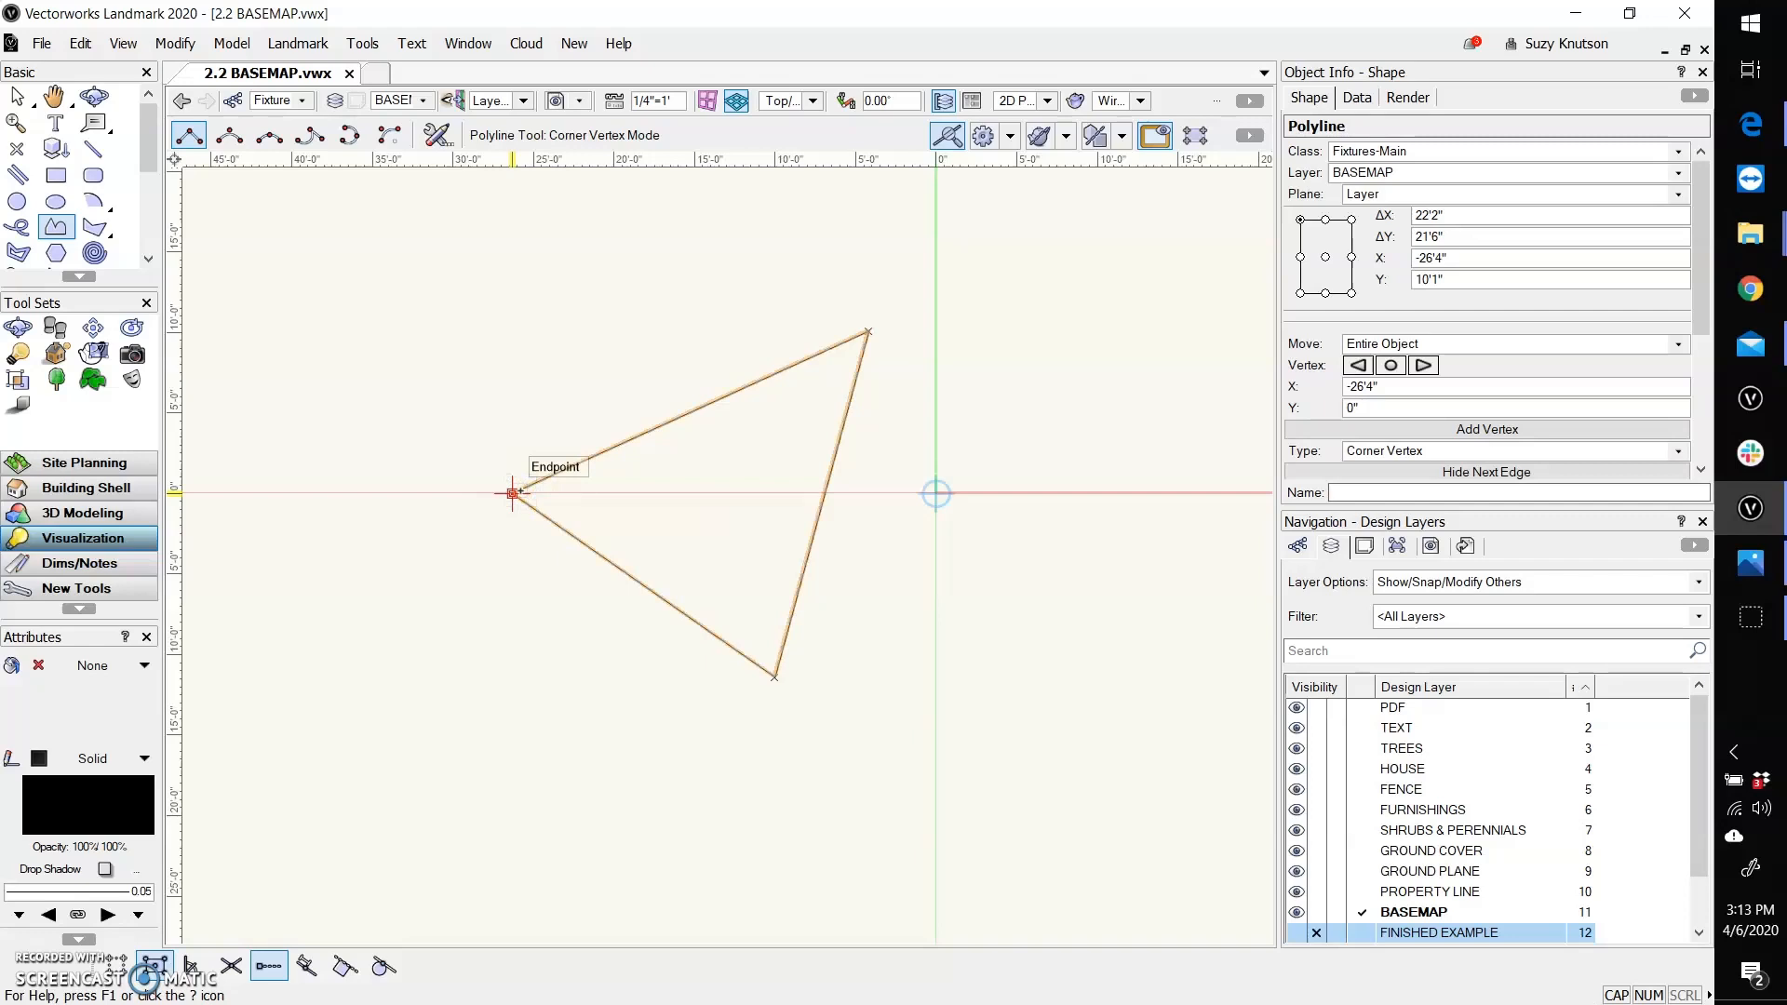
pyautogui.hotkey('ctrl', 'z')
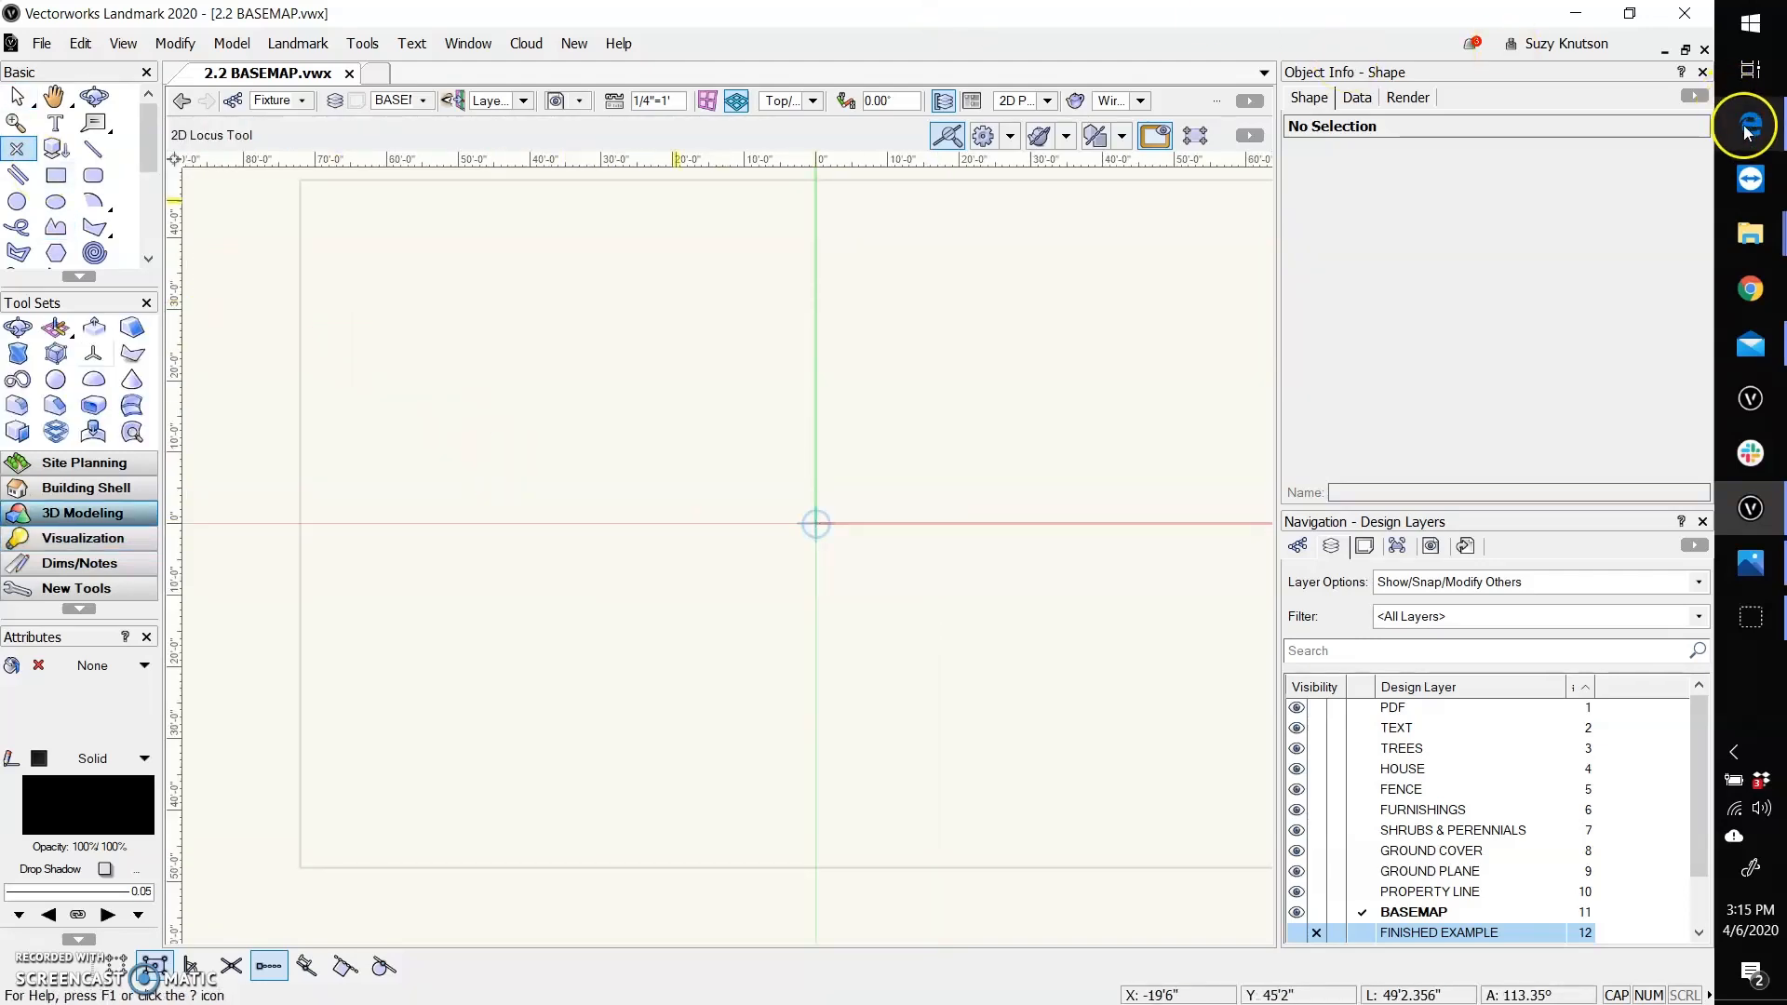
# Switch to Photos and examine the coordinates and labels on the 2.2 Site Measurements sketch.
pyautogui.moveTo(1750, 136)
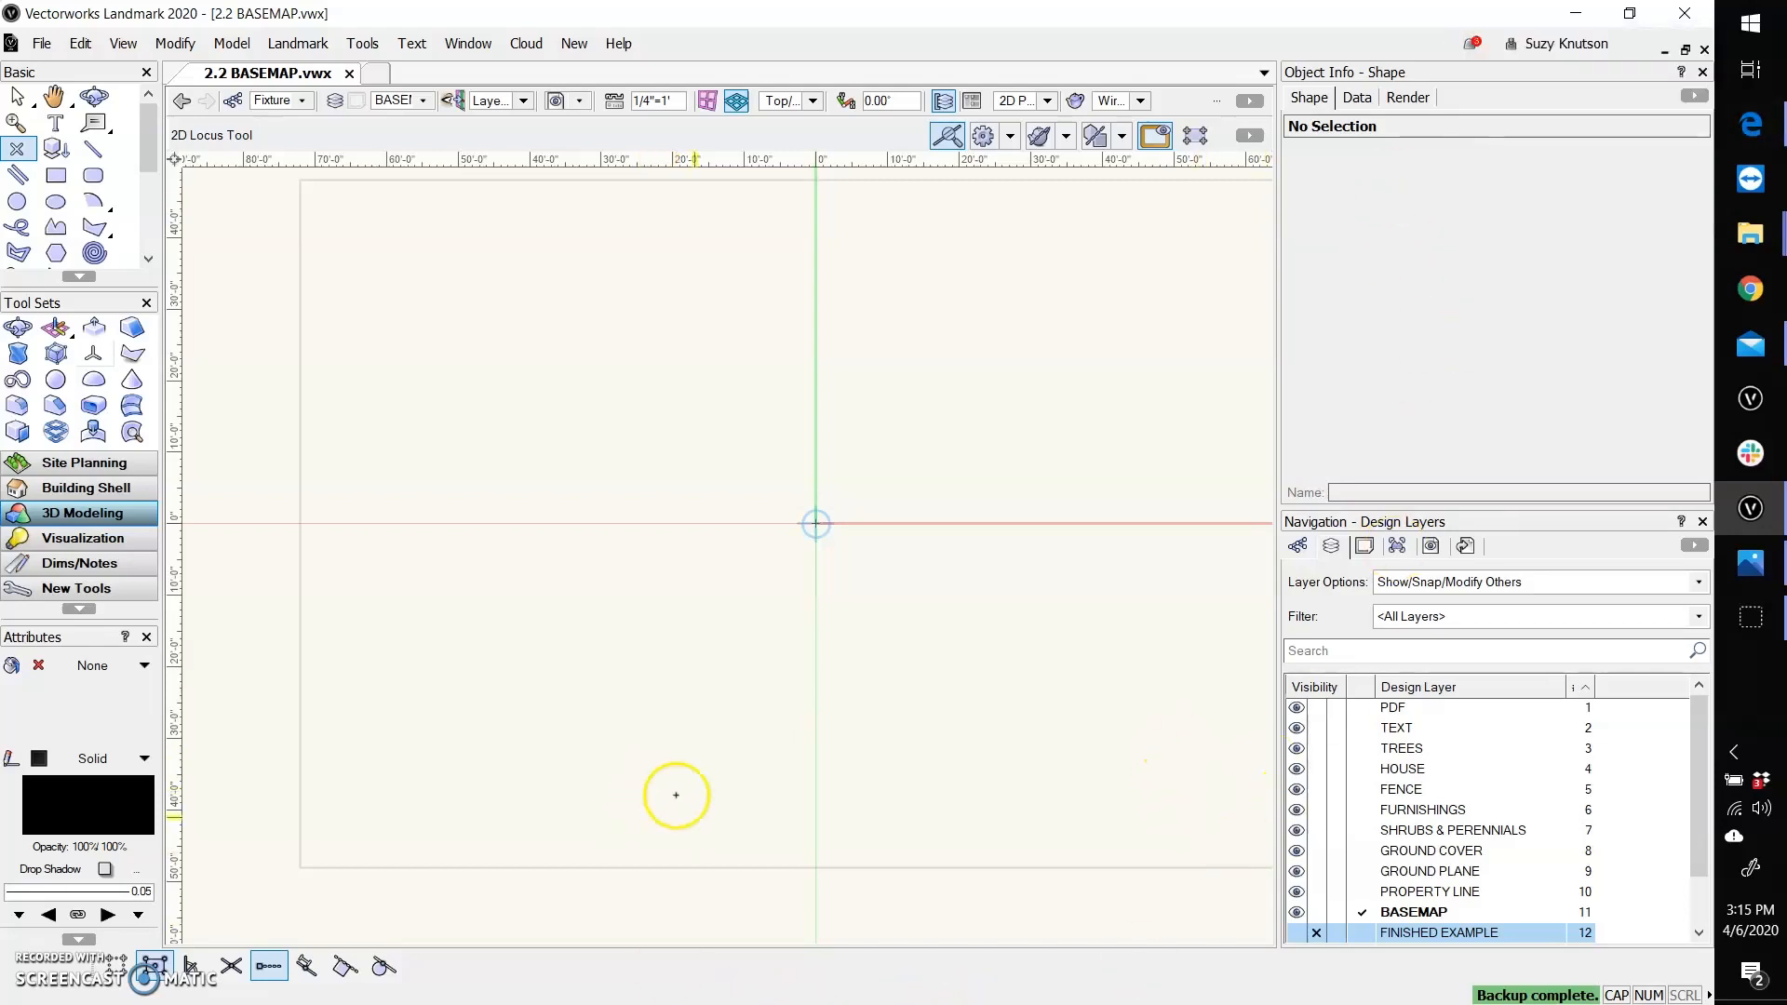
pyautogui.click(1751, 125)
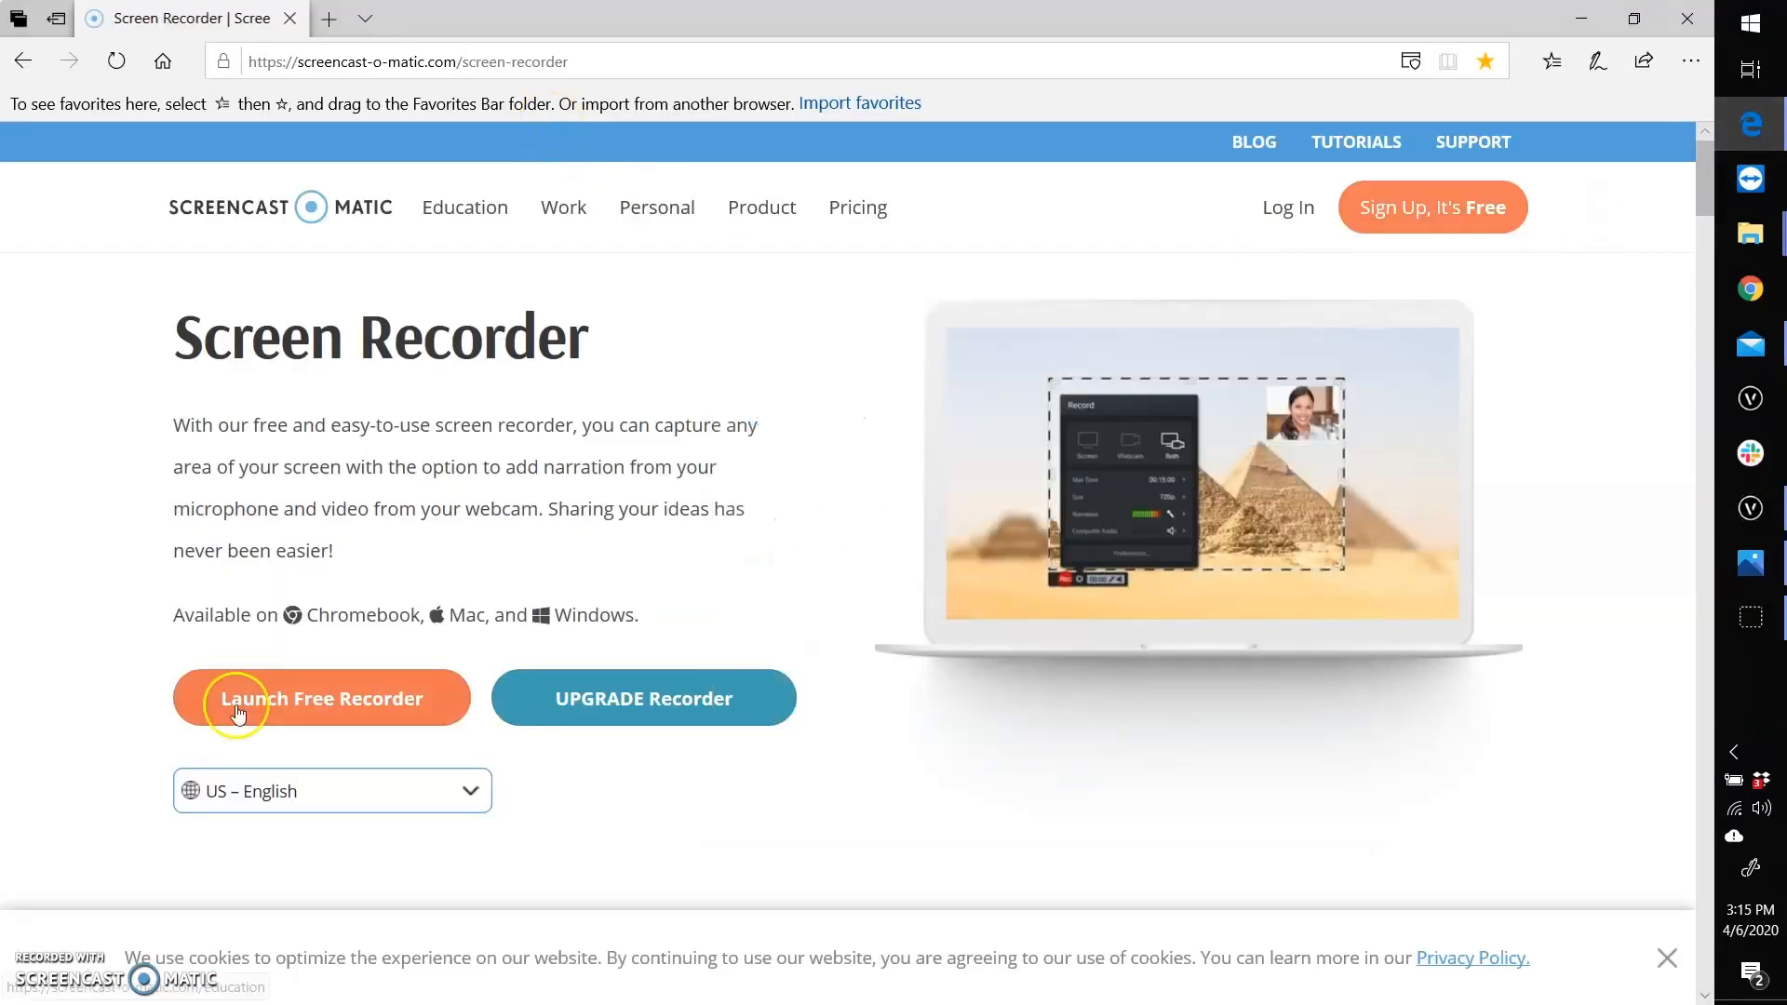
pyautogui.click(1751, 563)
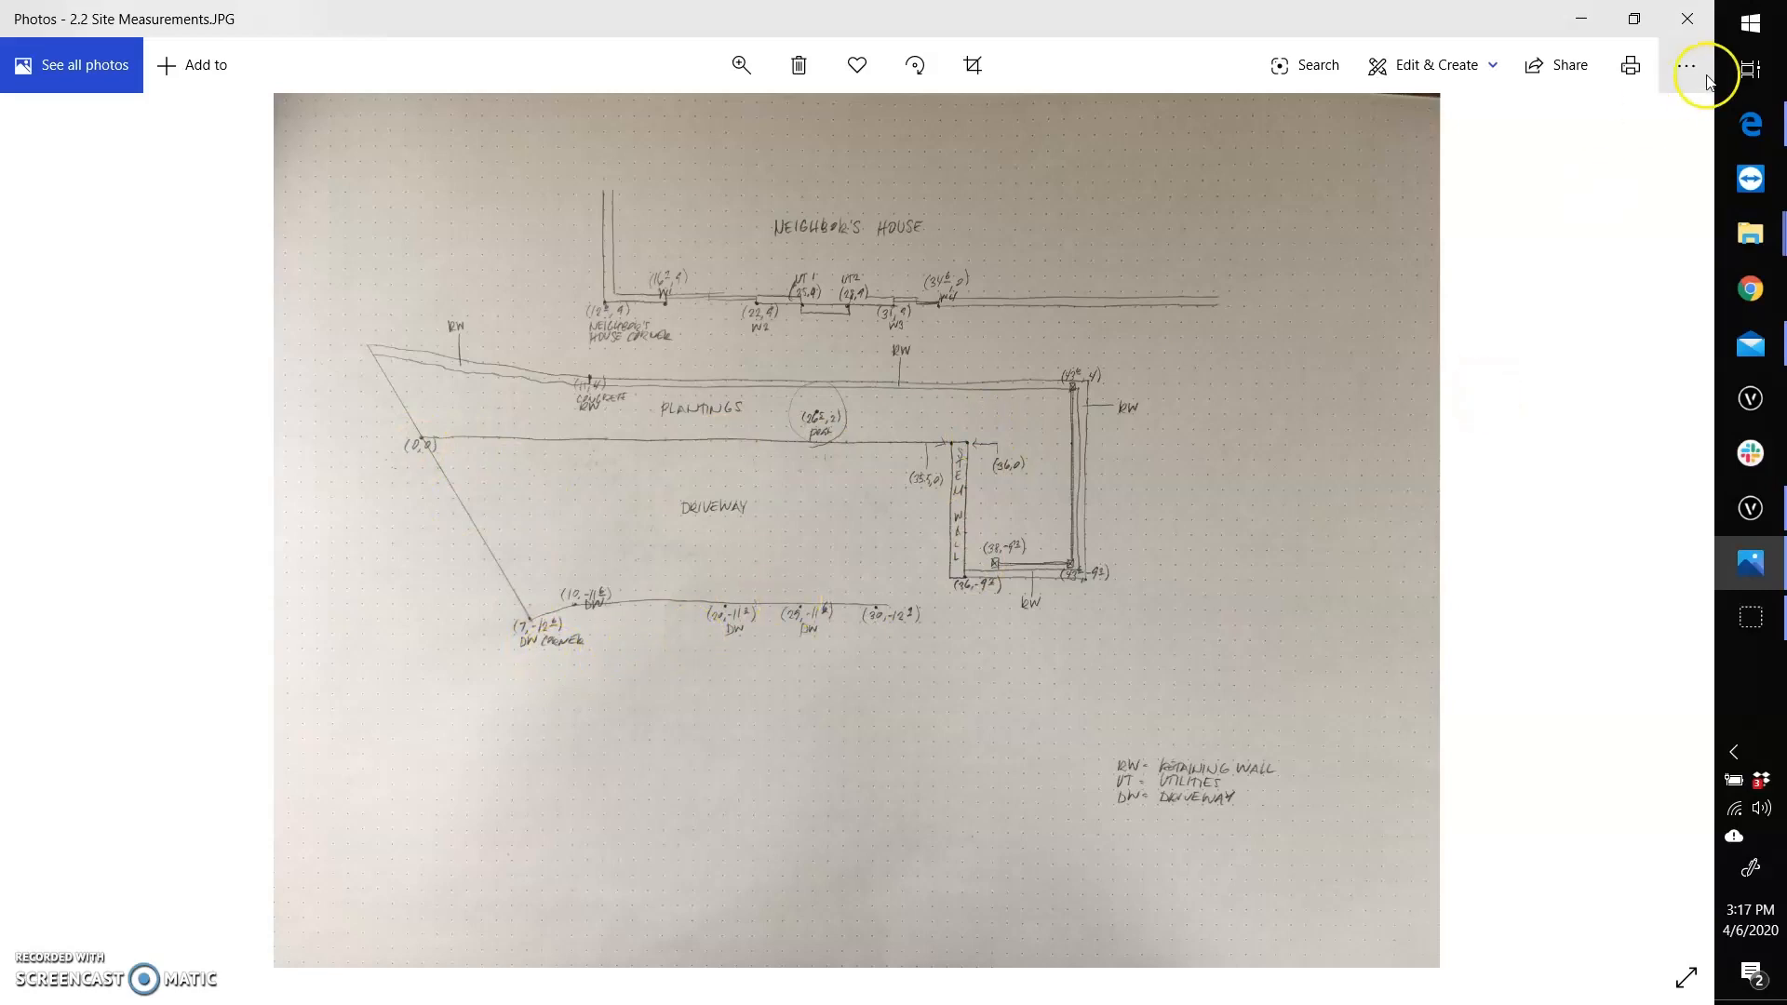
# Switch back to Vectorworks and place a 2D locus at the origin, removing the stray trial locus.
pyautogui.click(1751, 508)
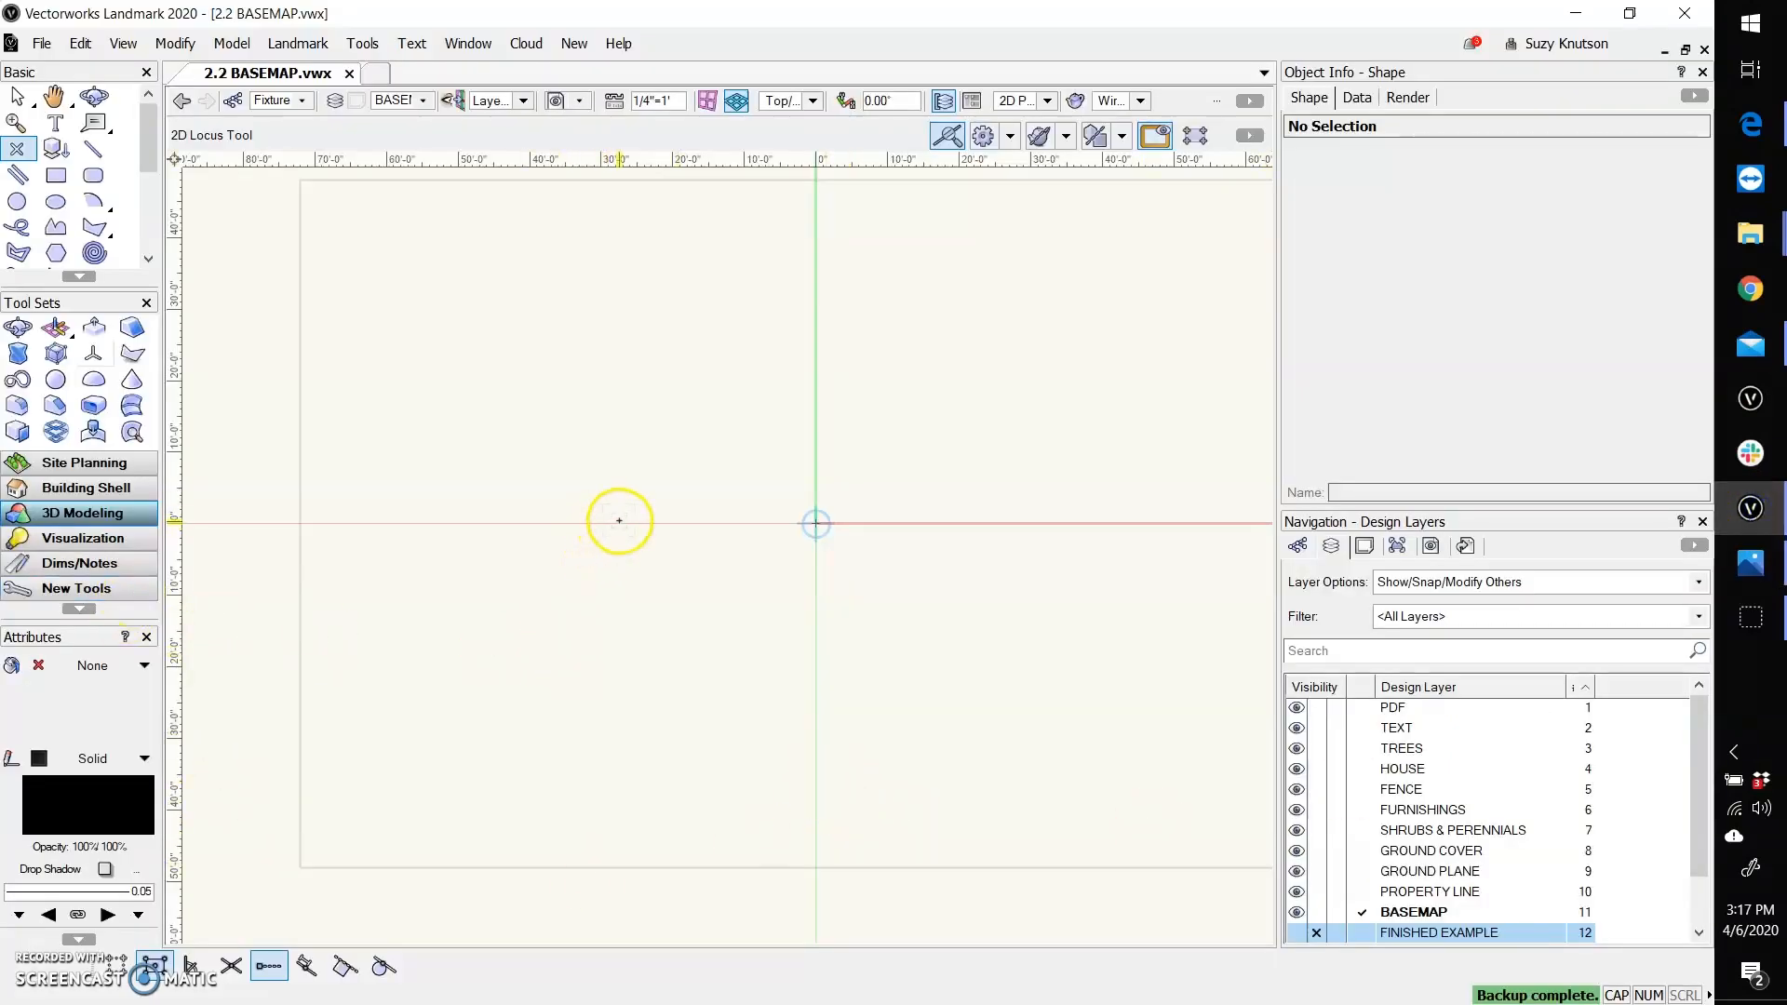
pyautogui.click(620, 522)
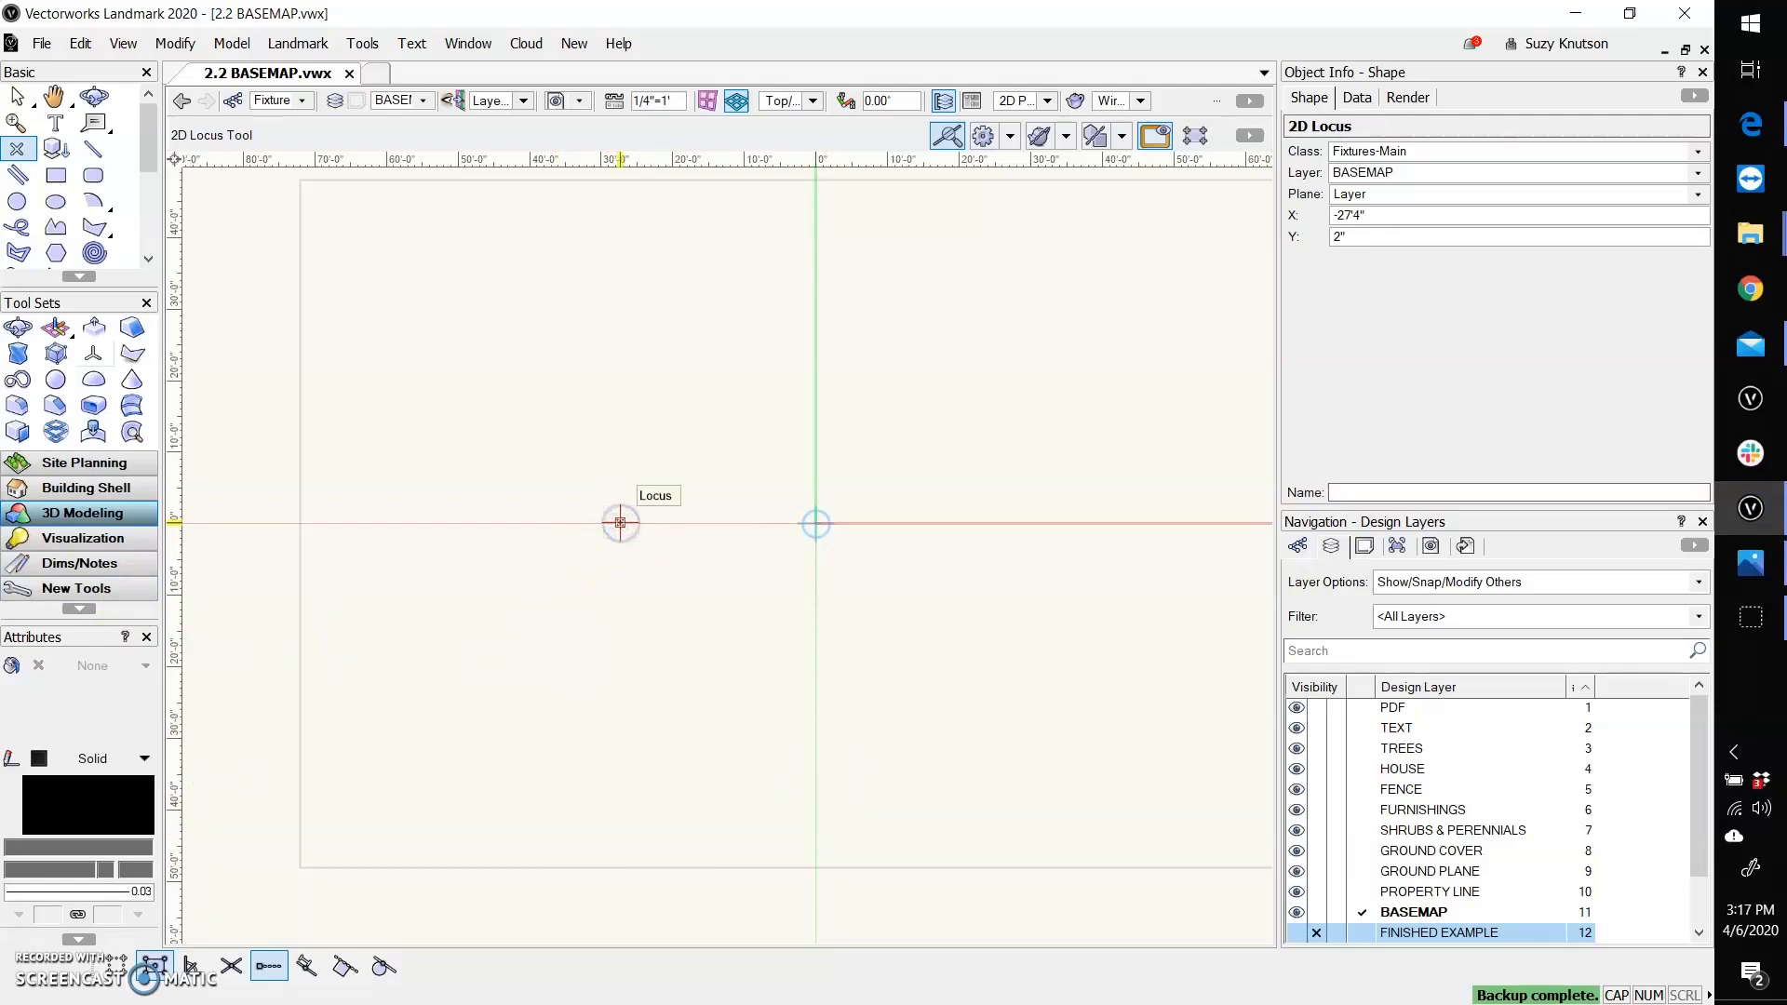
pyautogui.press('Delete')
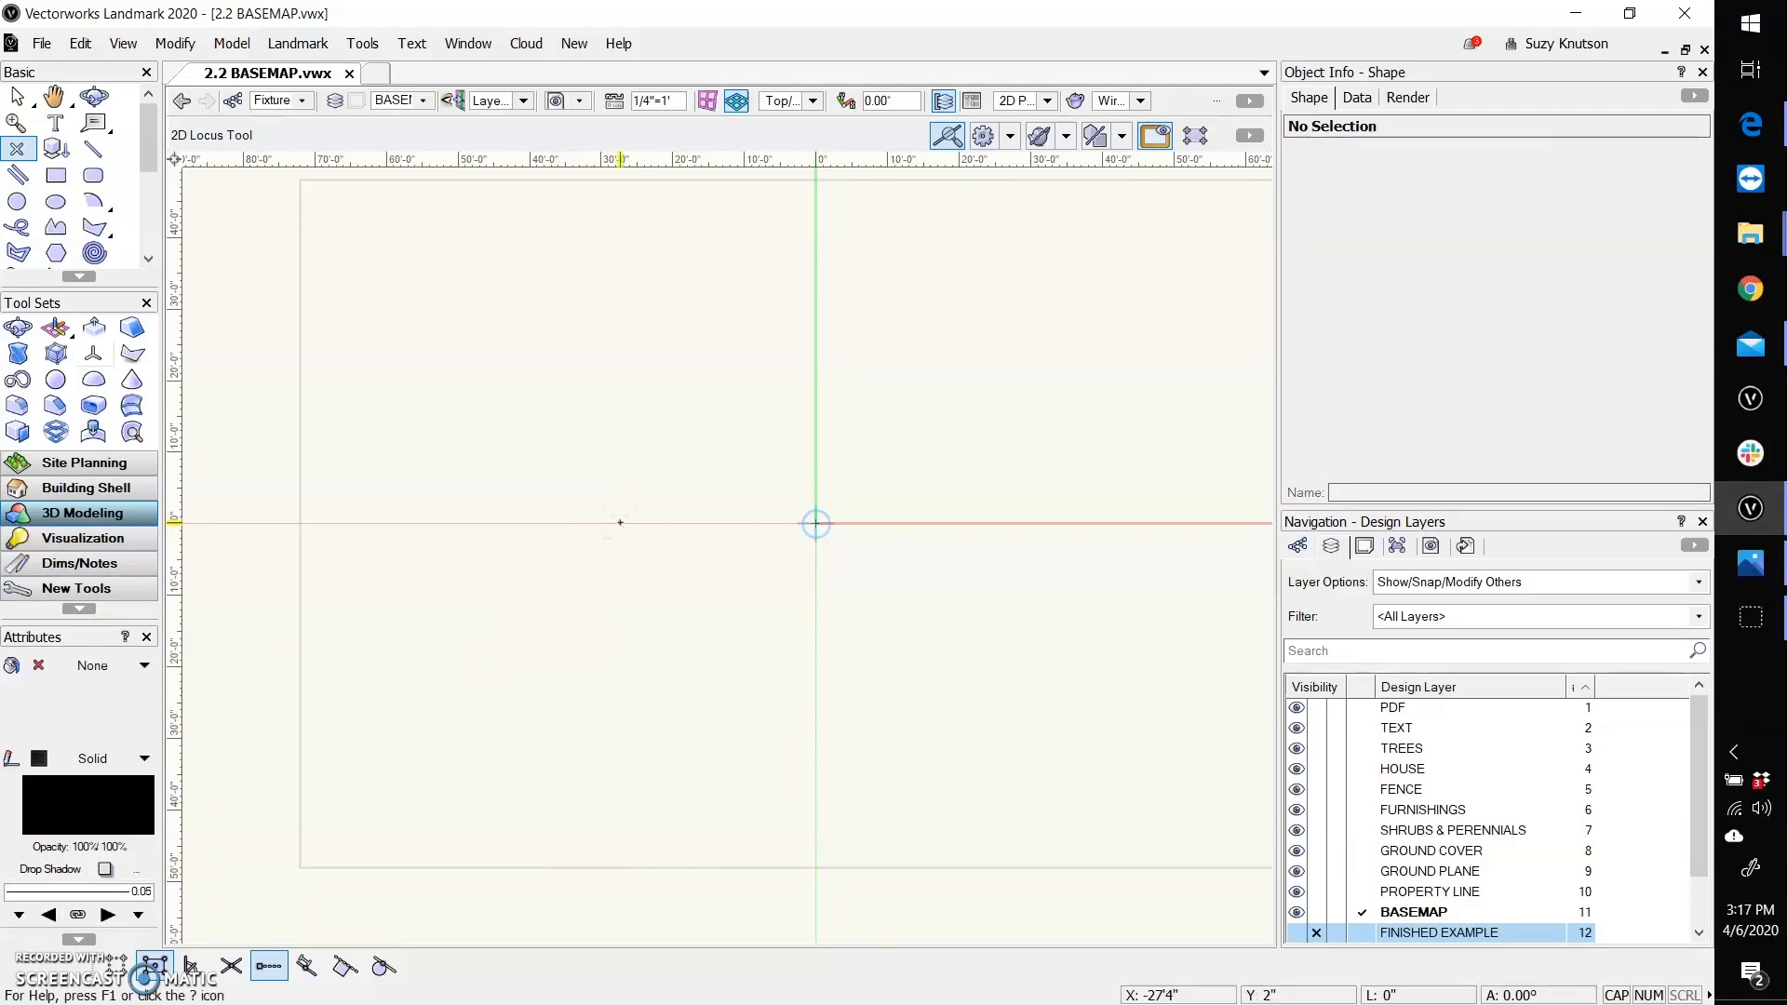
pyautogui.click(815, 523)
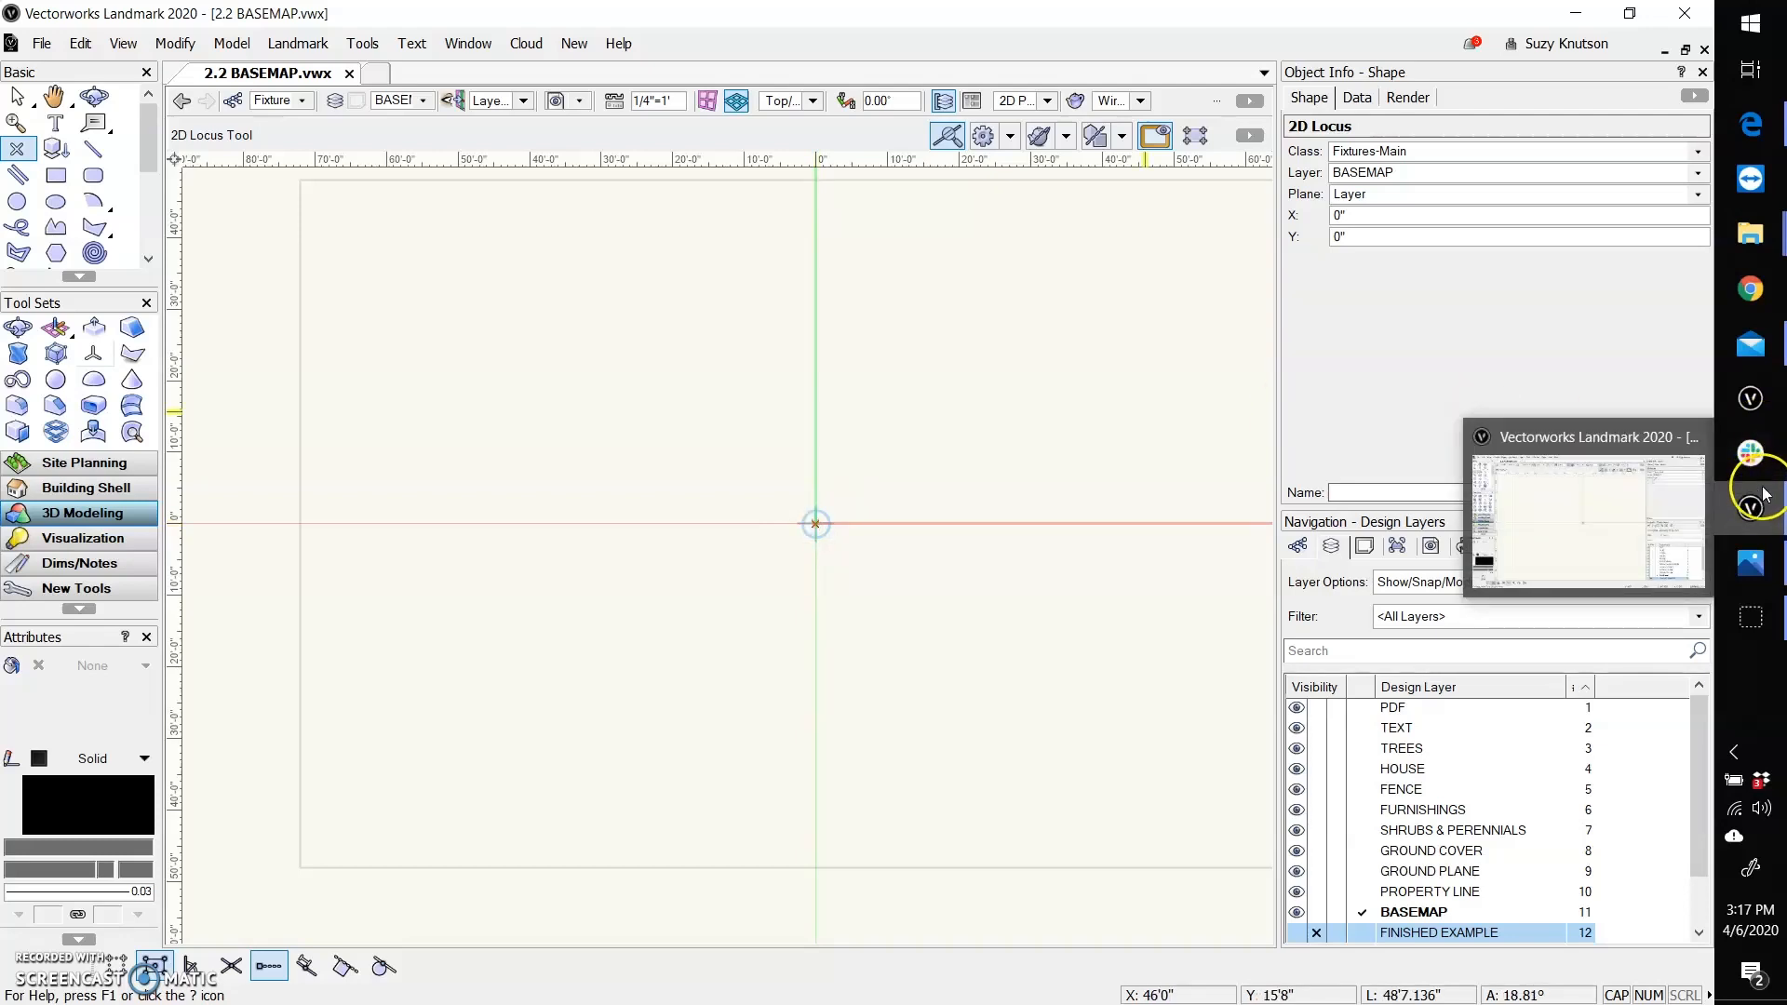
# Consult the site measurements sketch in Photos, return to Vectorworks, and position a second 2D locus at X 35.5 and Y 0.
pyautogui.click(1751, 561)
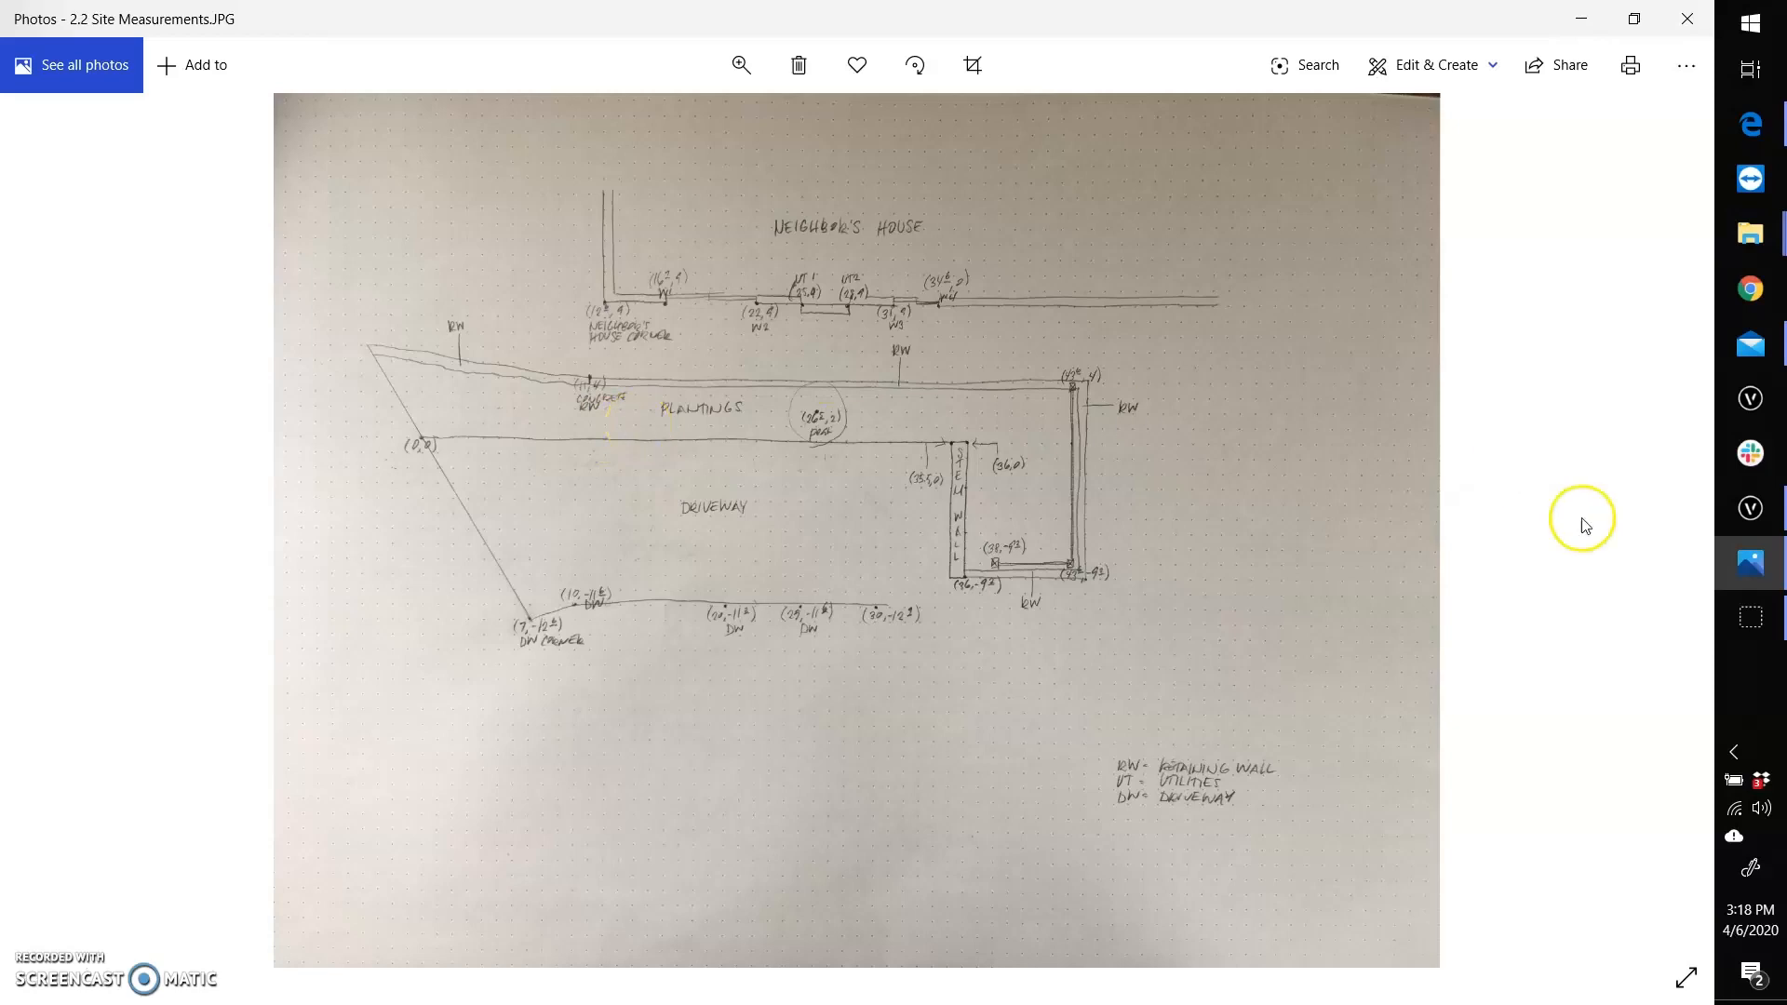
pyautogui.click(1756, 505)
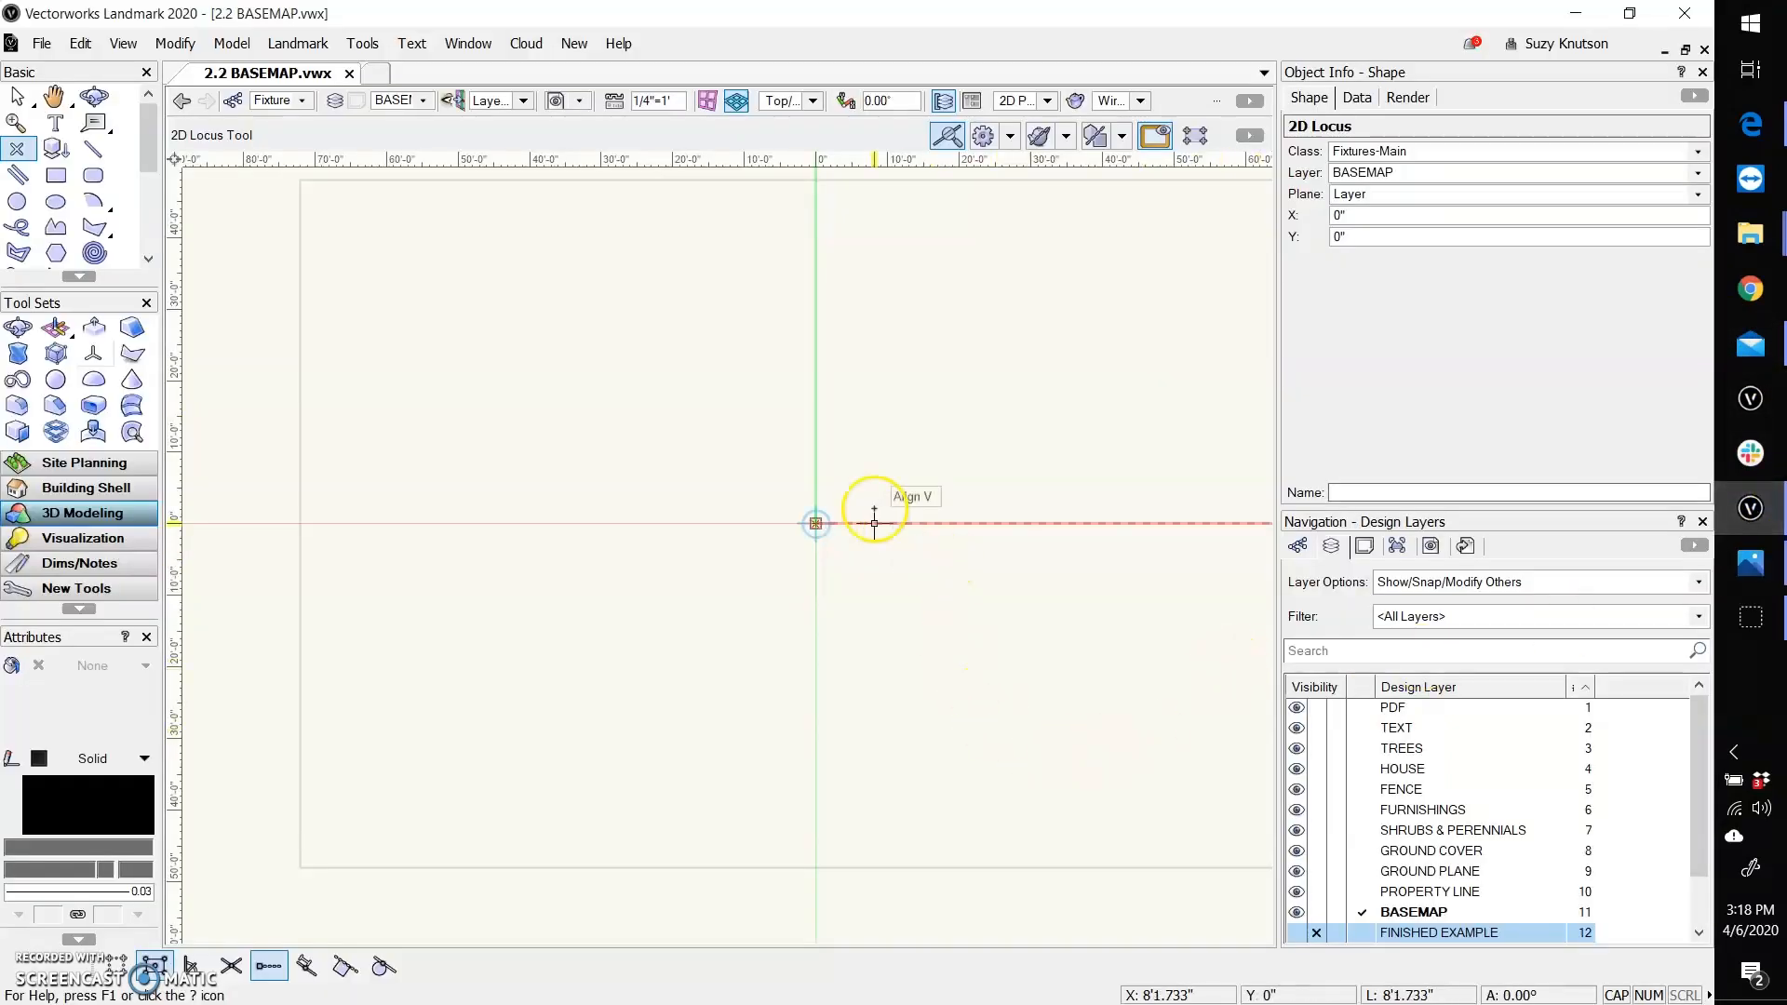
pyautogui.click(1364, 216)
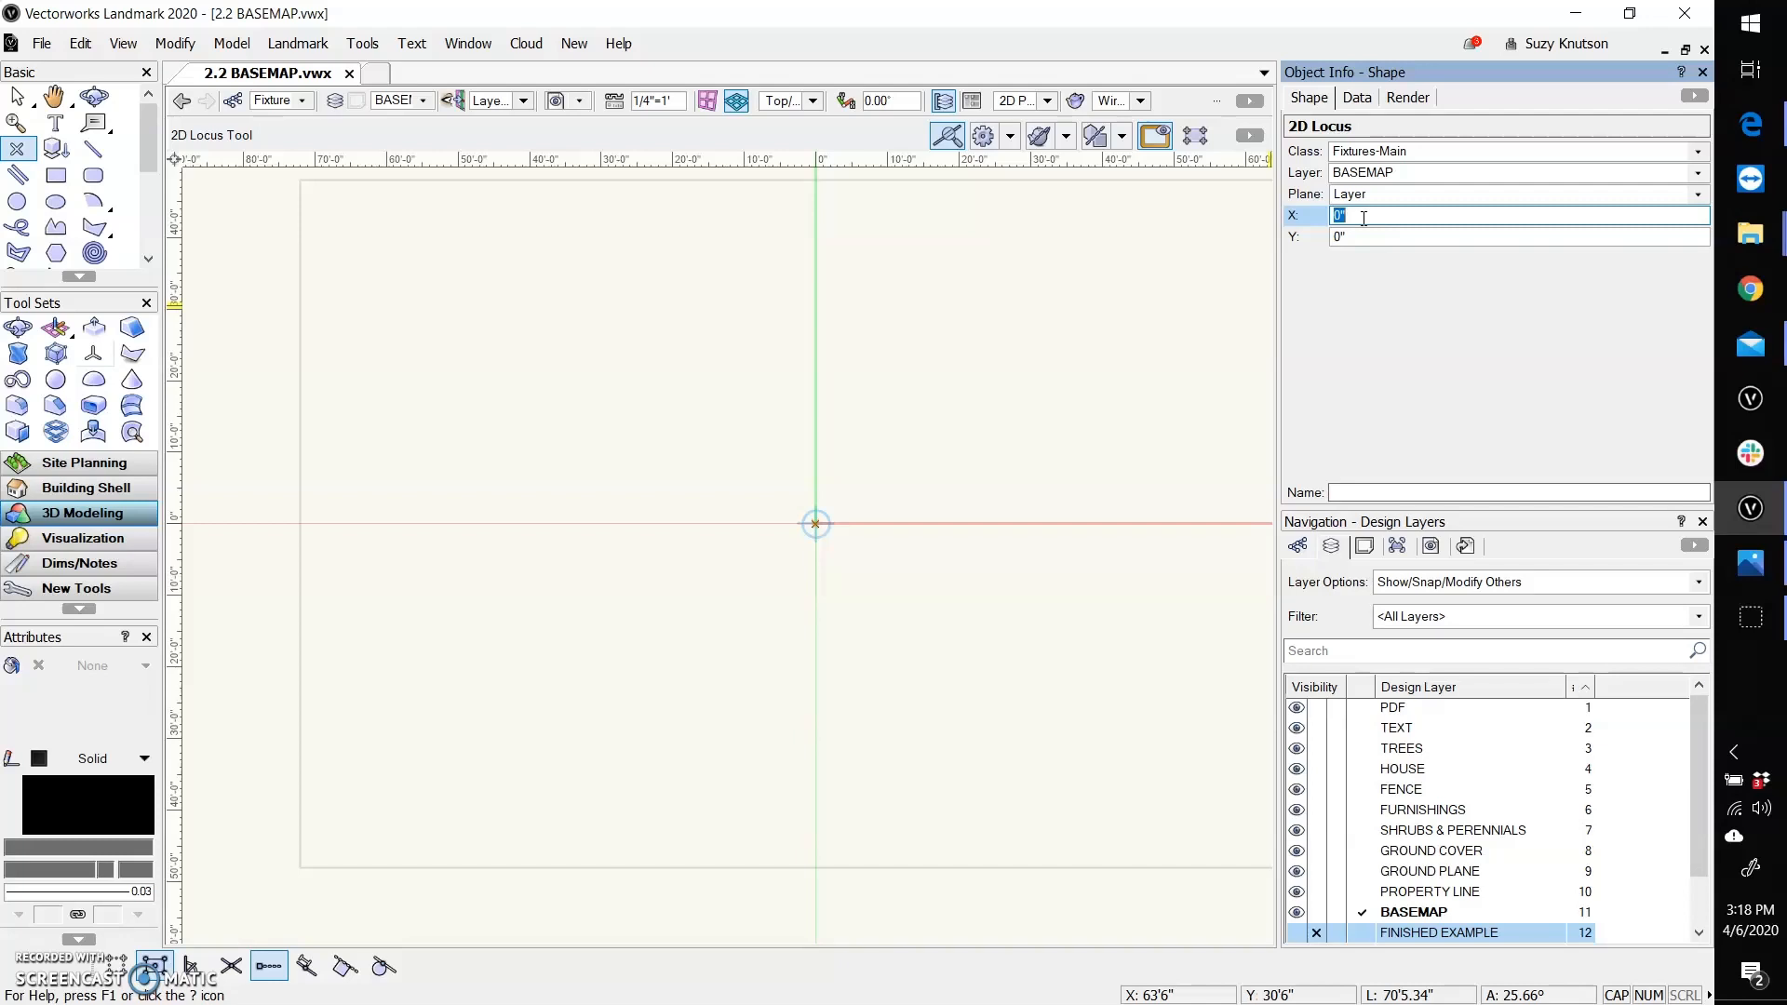
pyautogui.write('35.5')
pyautogui.press('Tab')
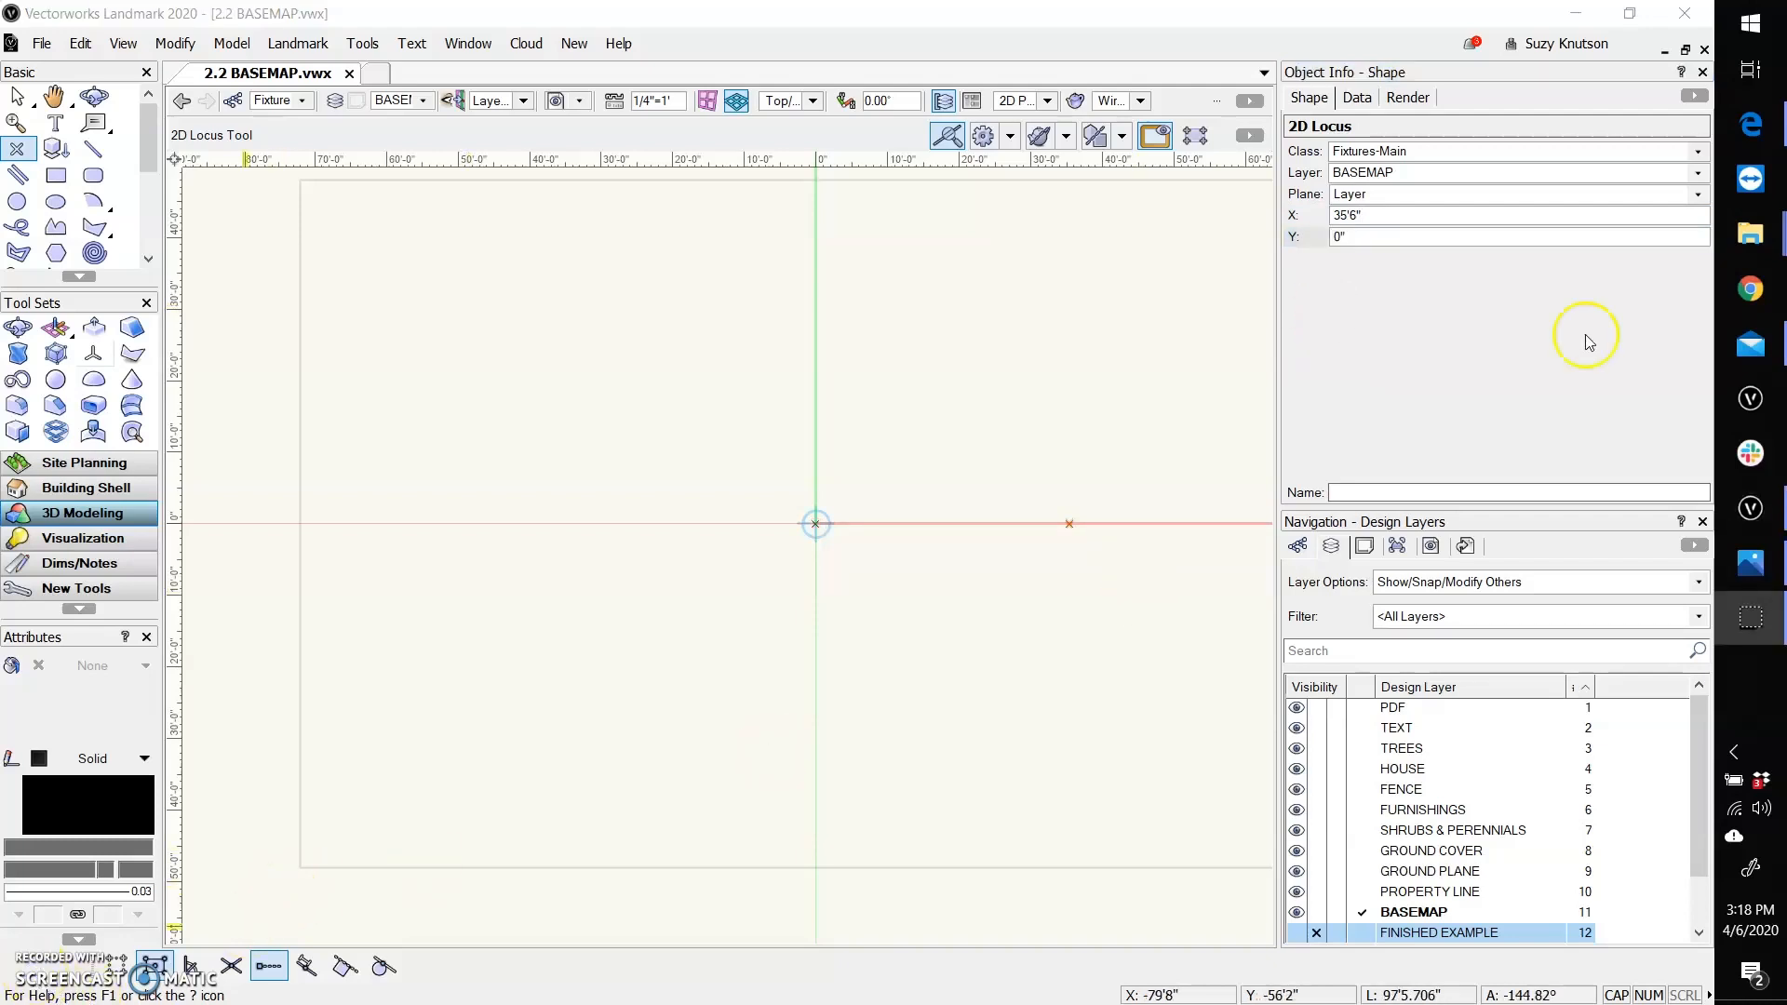
# Consult the wall dimensions in the Photos sketch and, in Vectorworks, set up the Wall tool as unstyled with a 6" overall thickness.
pyautogui.click(1751, 563)
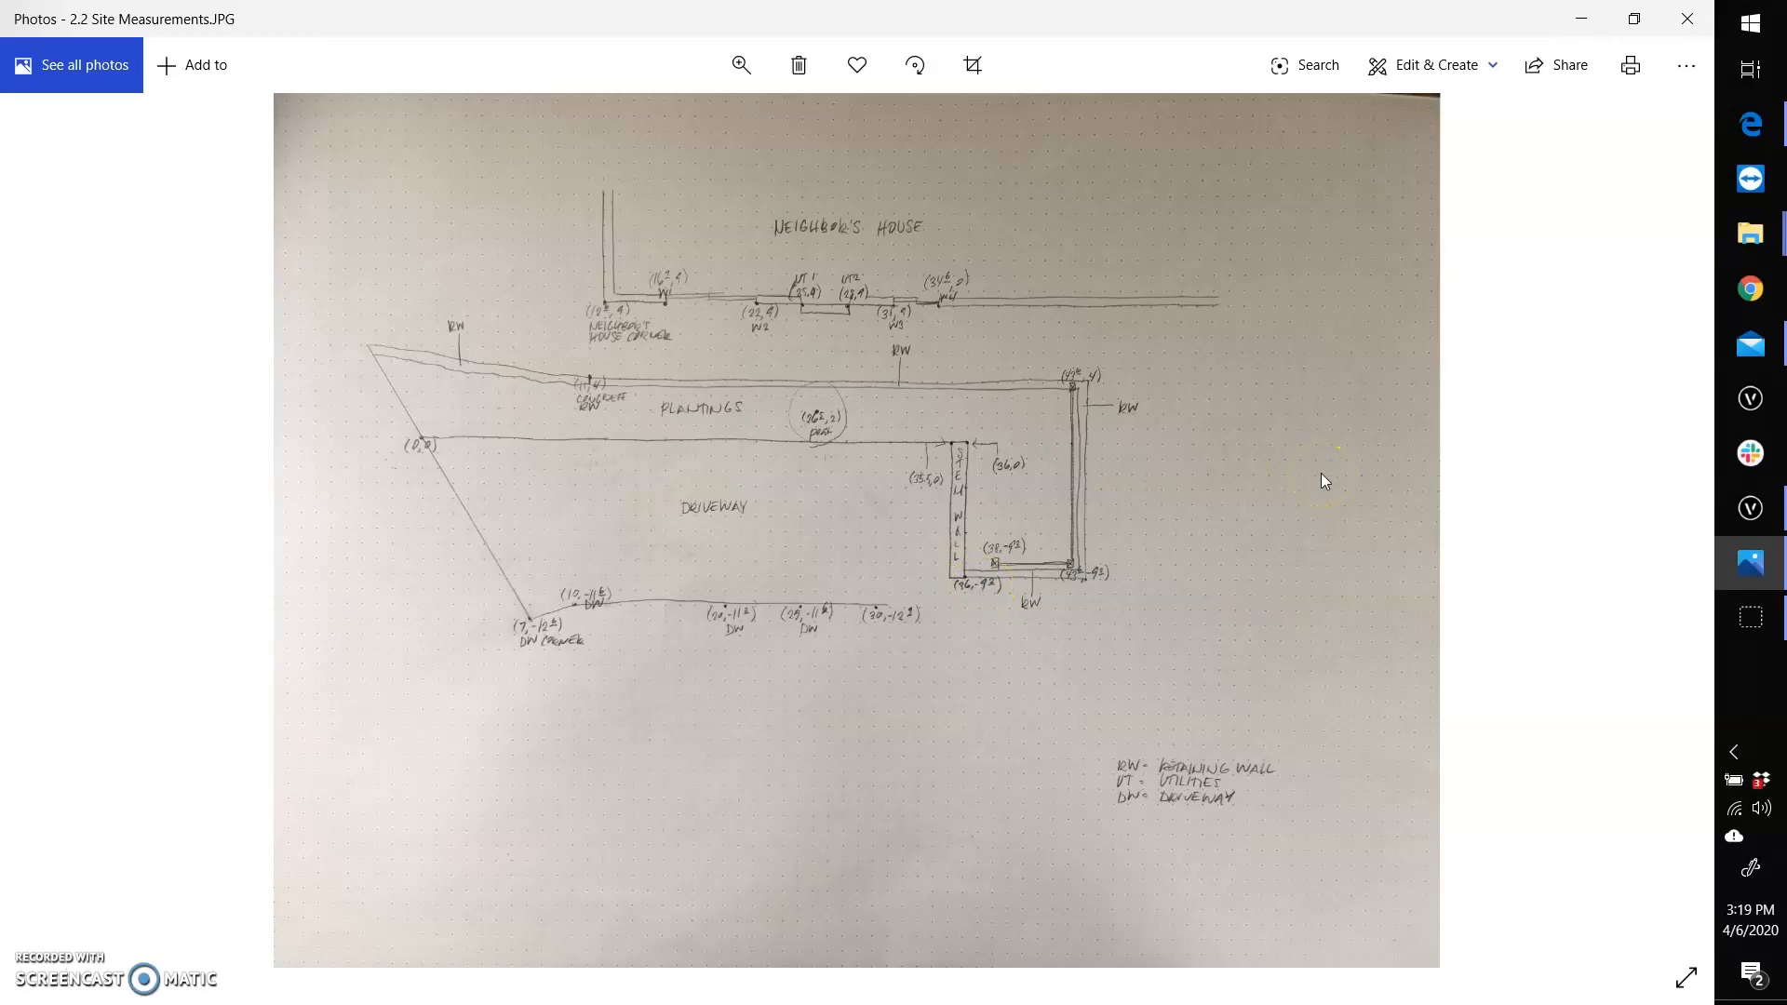
pyautogui.click(1739, 507)
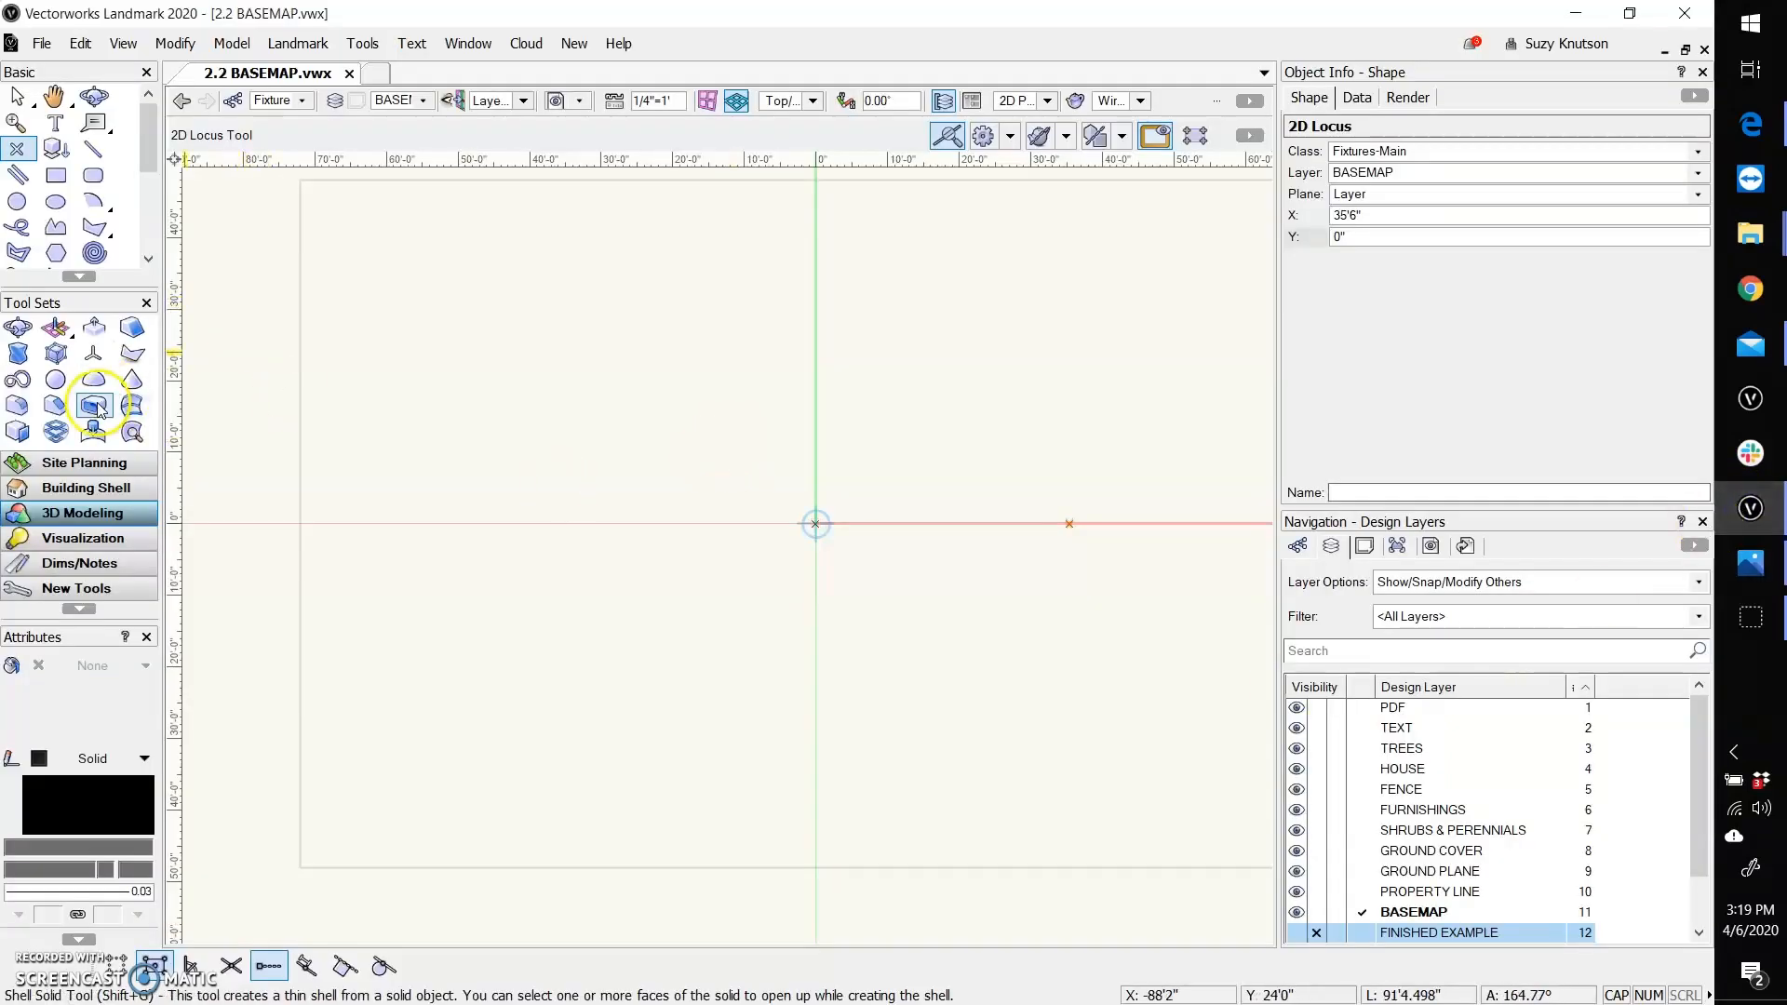
pyautogui.click(73, 490)
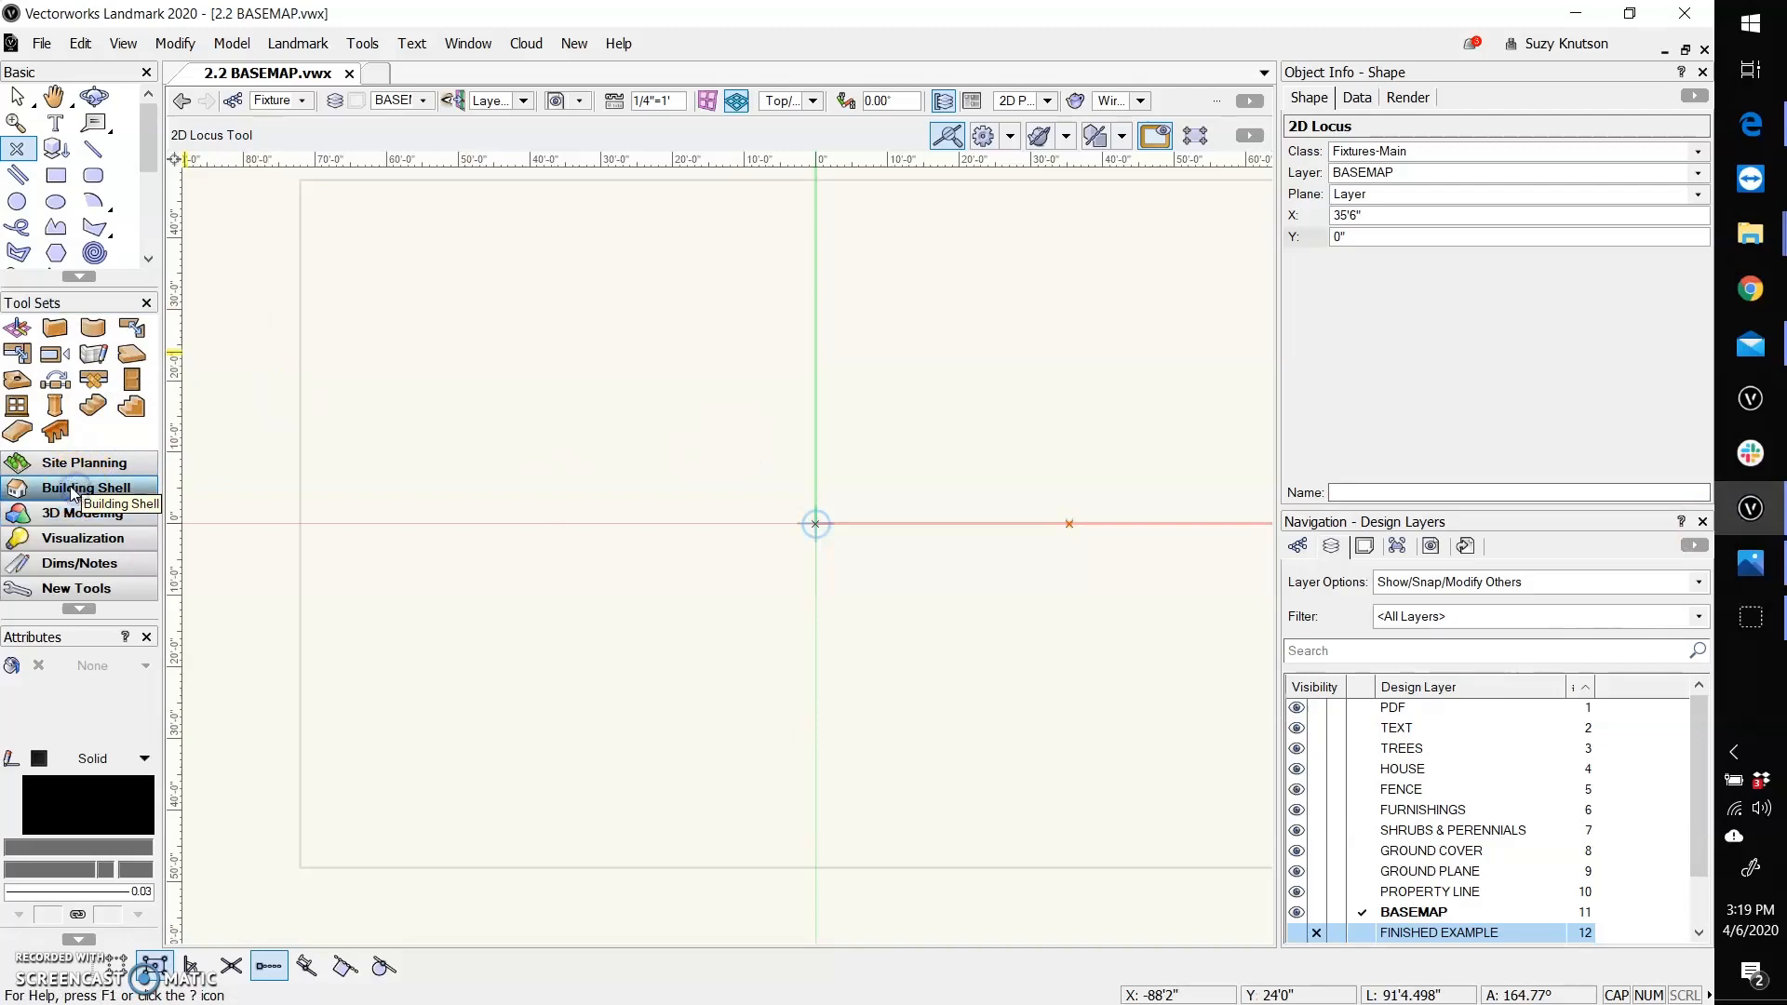
pyautogui.click(54, 327)
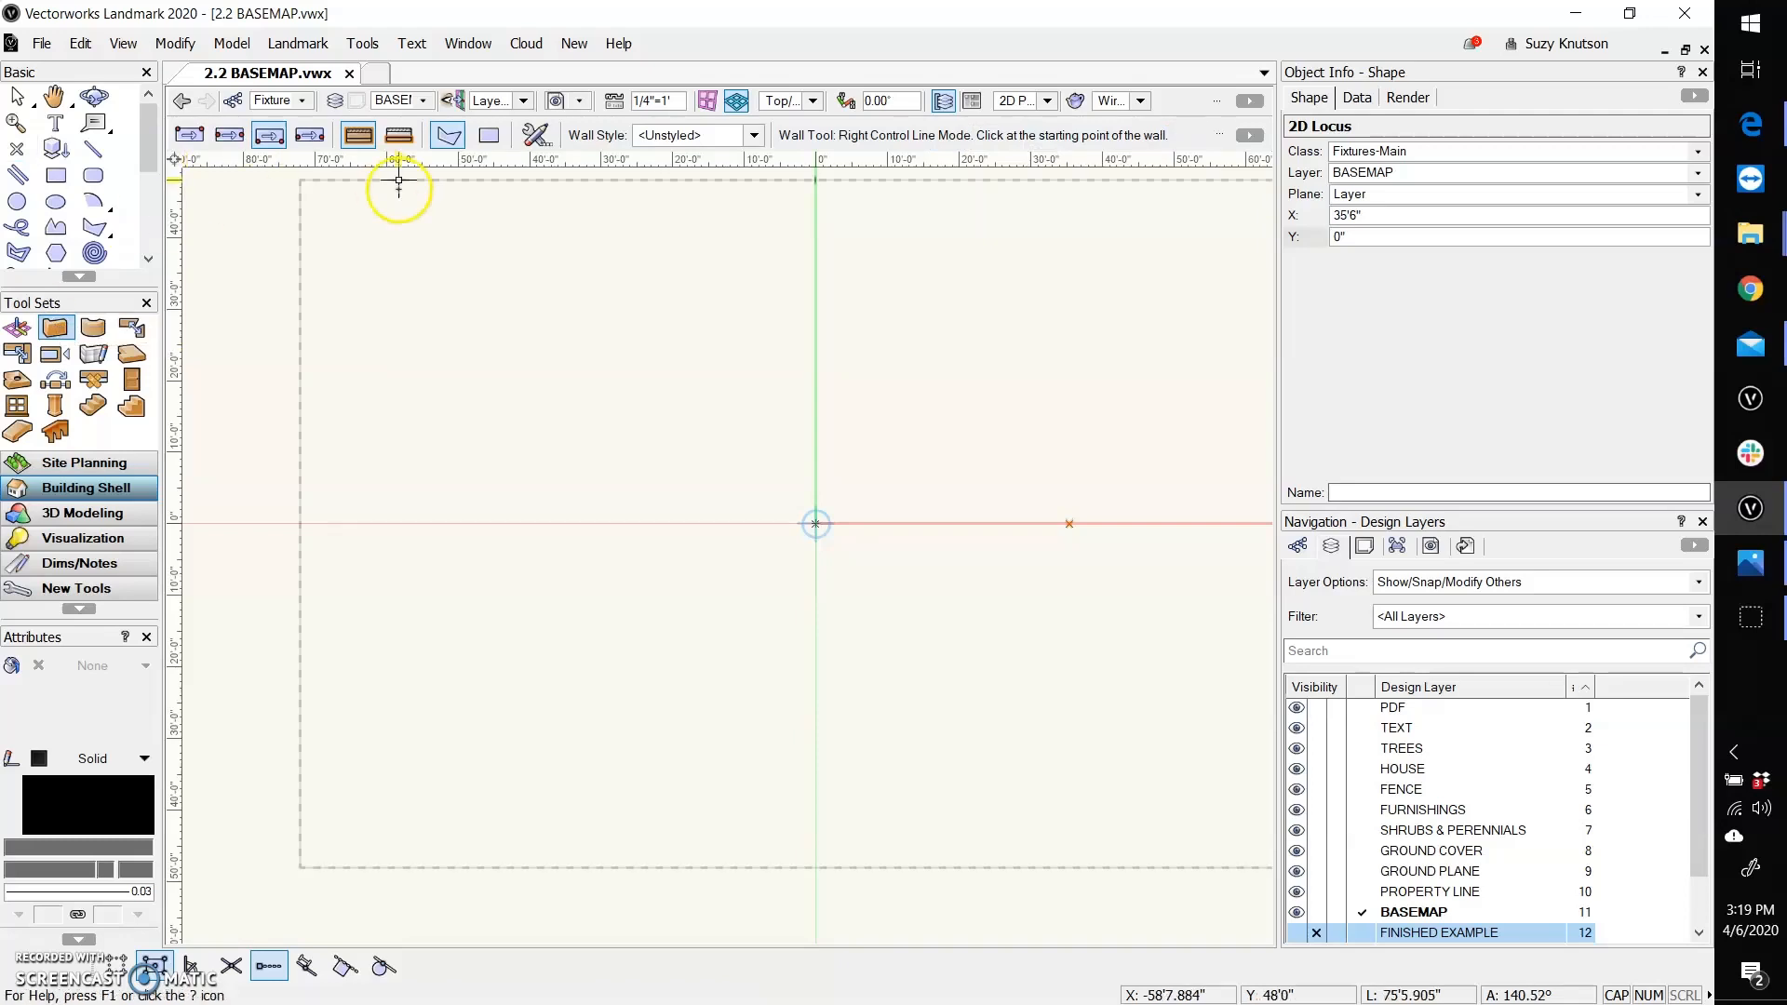
pyautogui.click(537, 136)
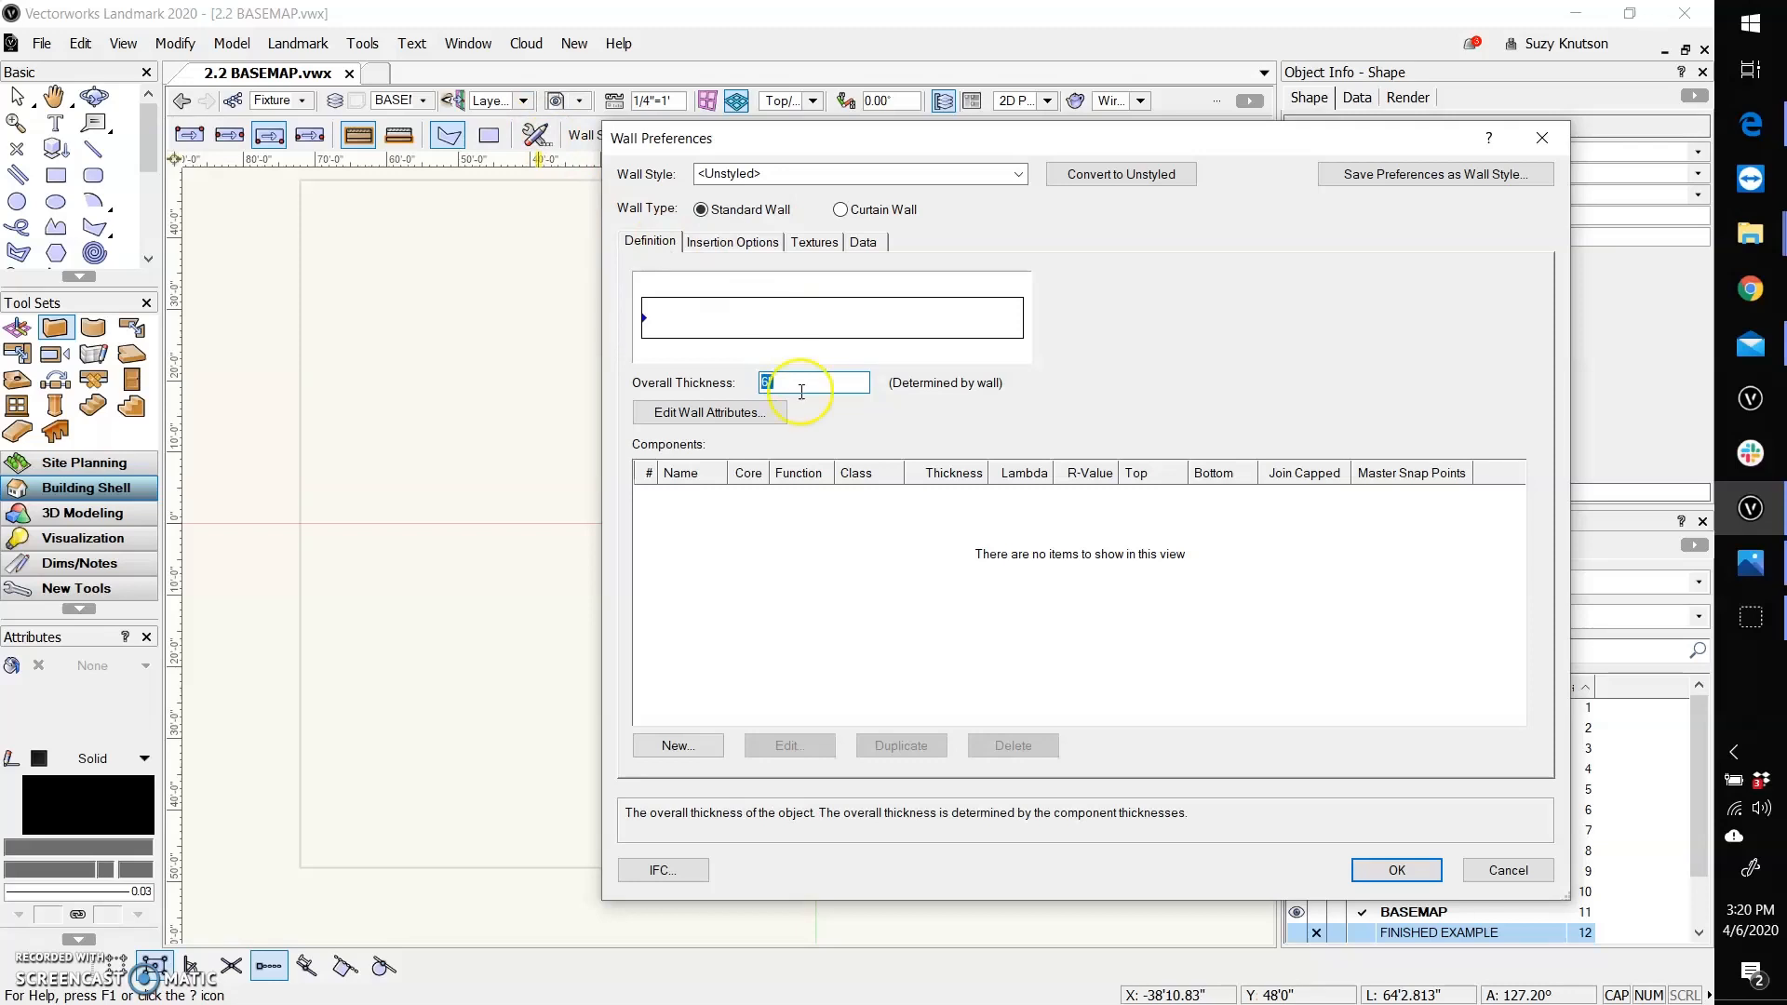
pyautogui.click(1380, 871)
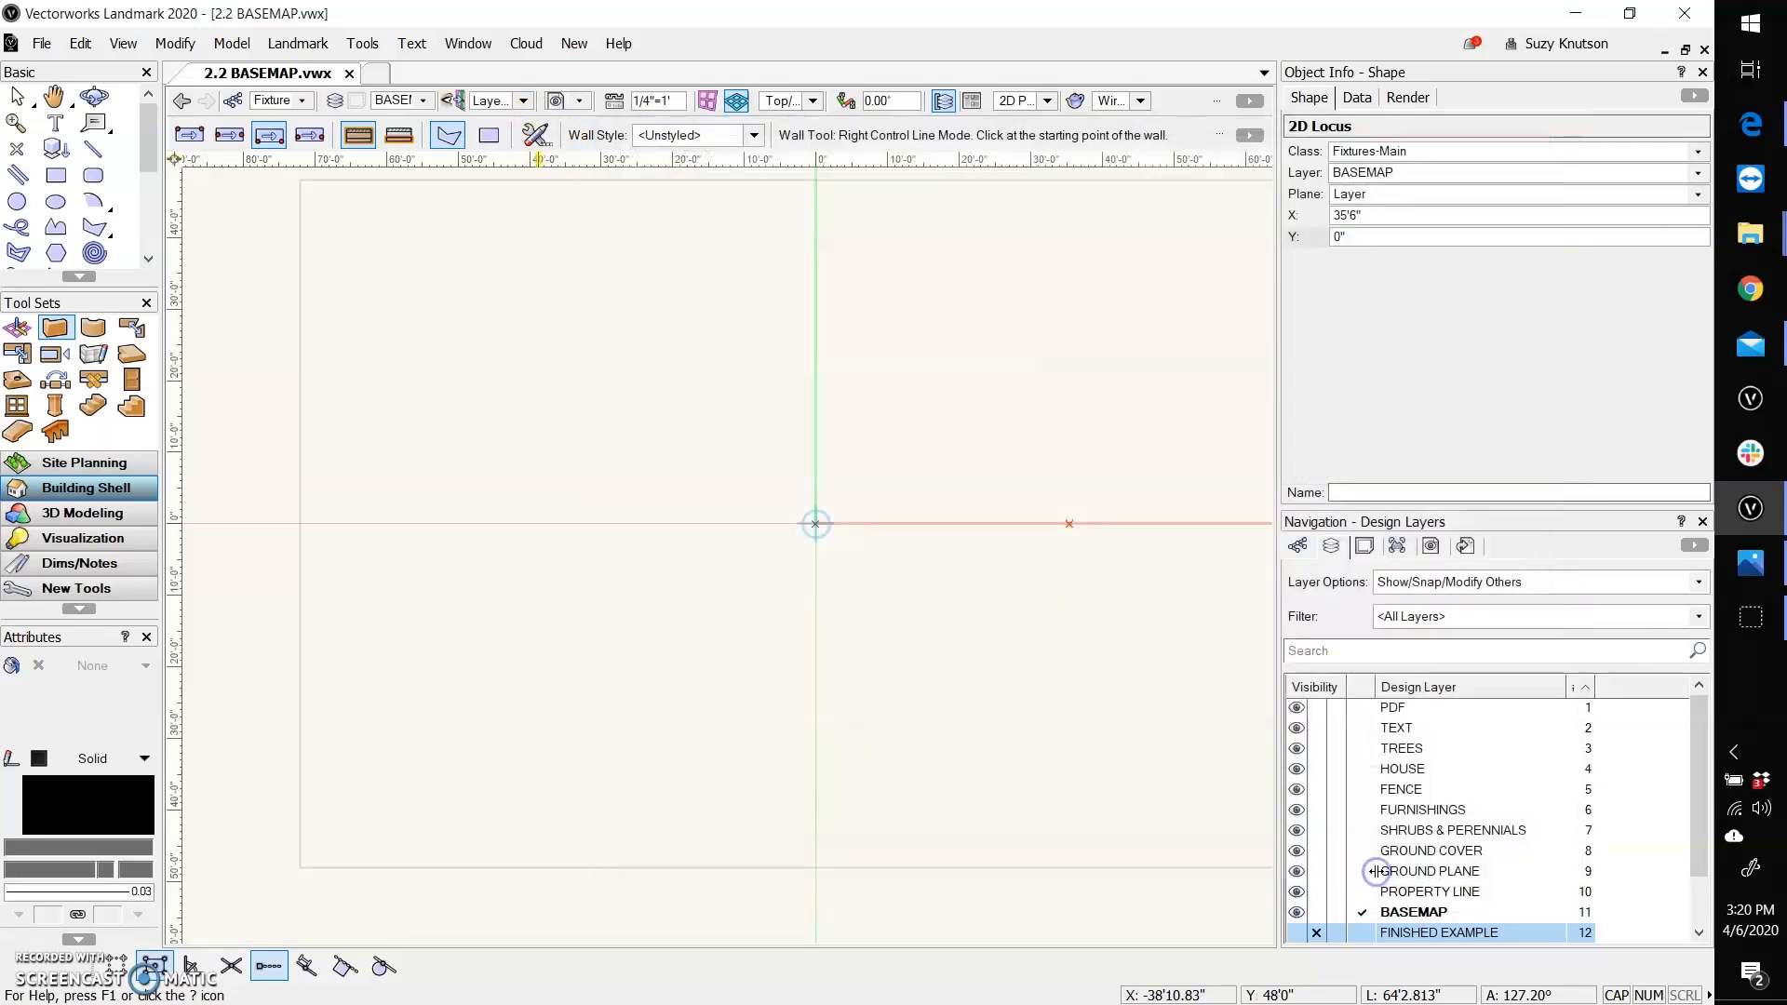
# Draw a 9'2" wall at -90° starting from the 2D locus at 35'6" on the horizontal axis.
pyautogui.click(1070, 524)
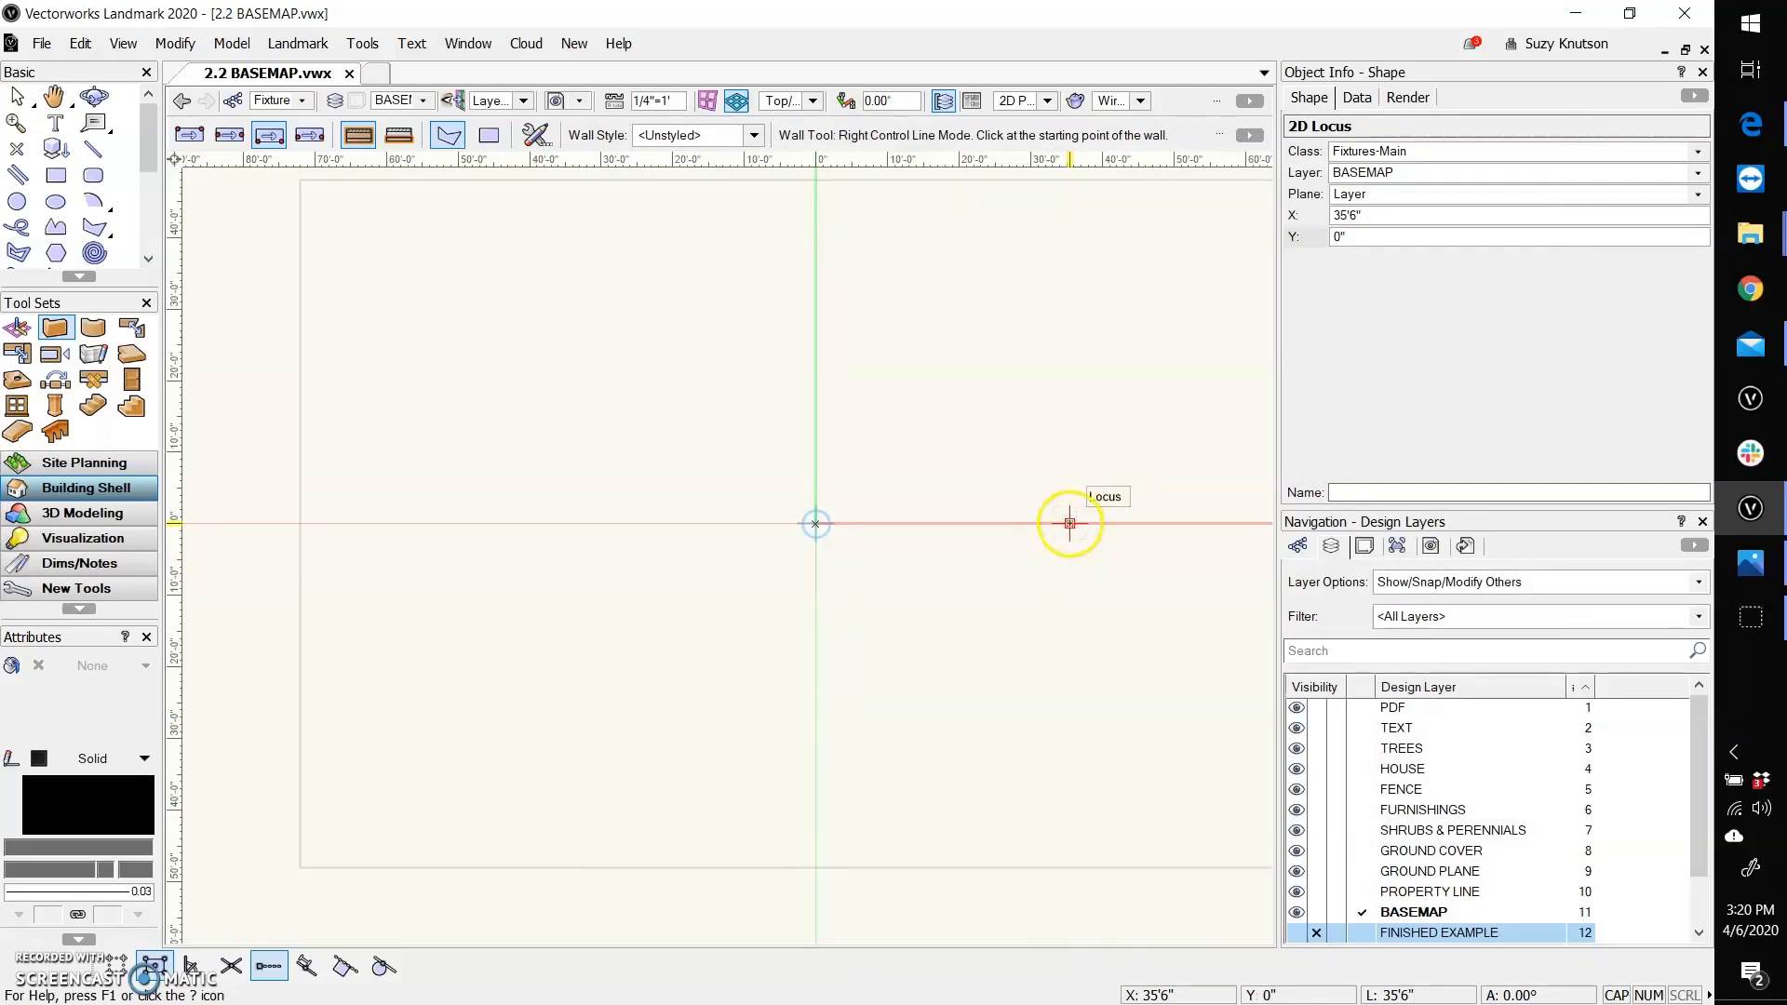
pyautogui.moveTo(1069, 523); pyautogui.dragTo(1069, 629)
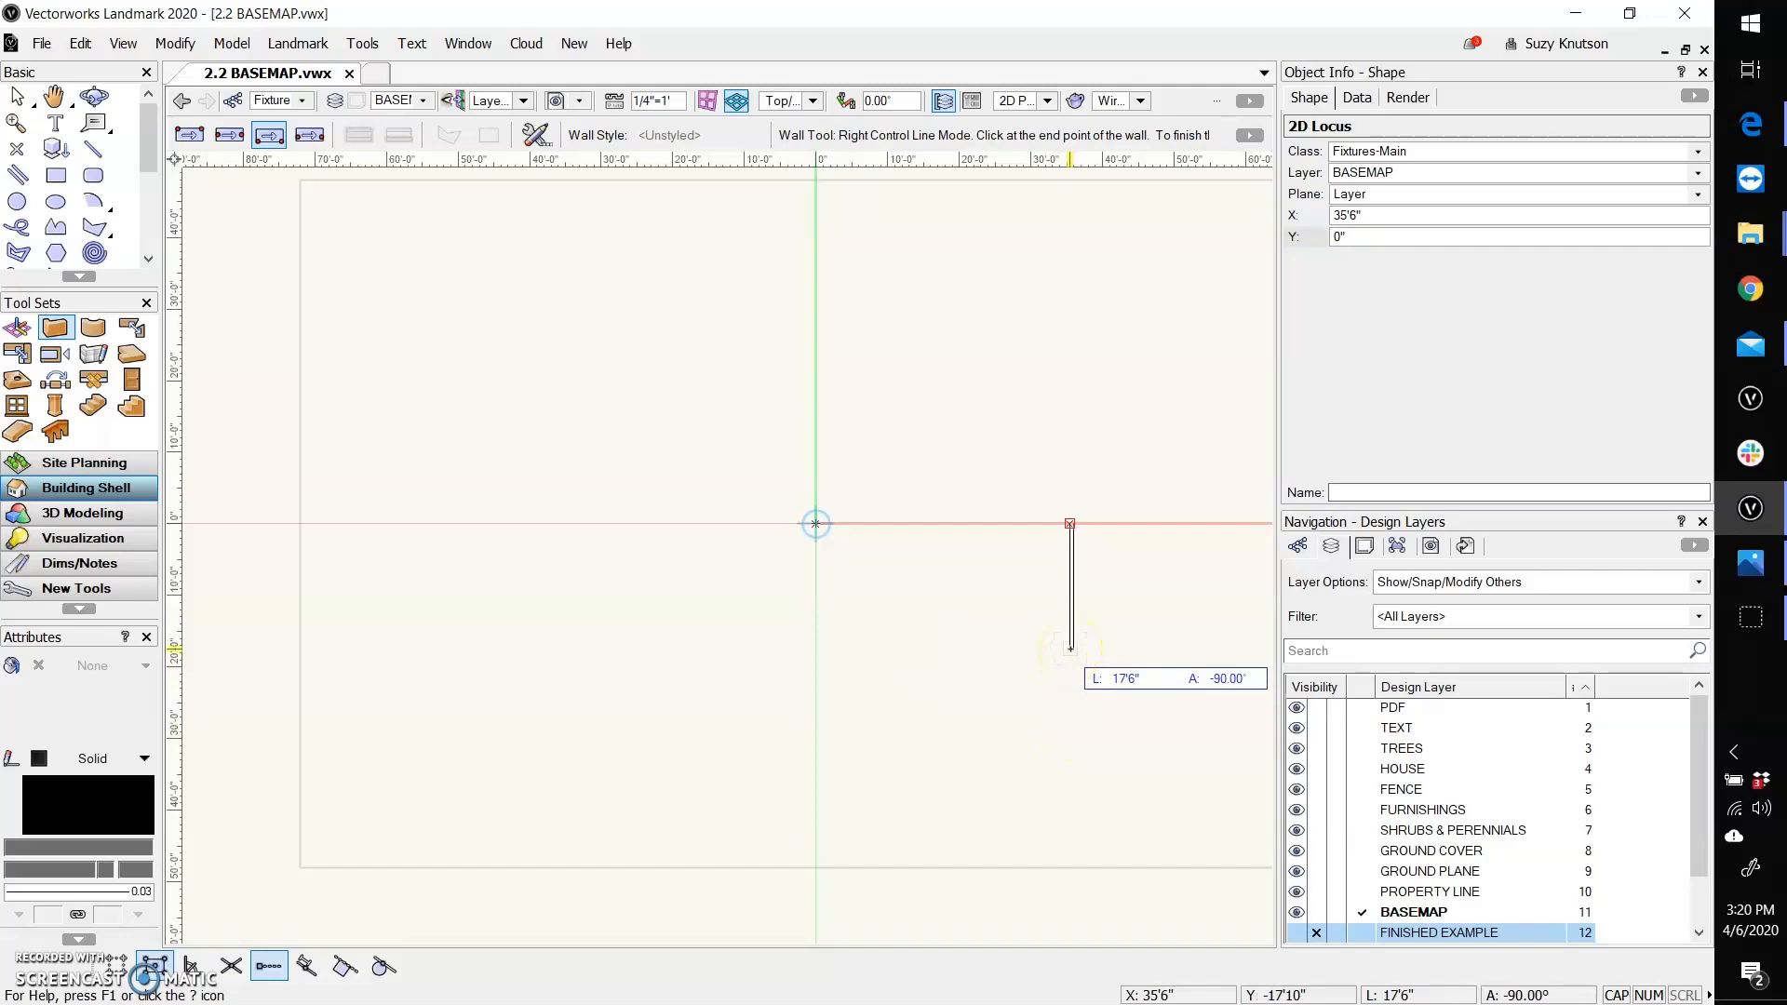
pyautogui.press('Tab')
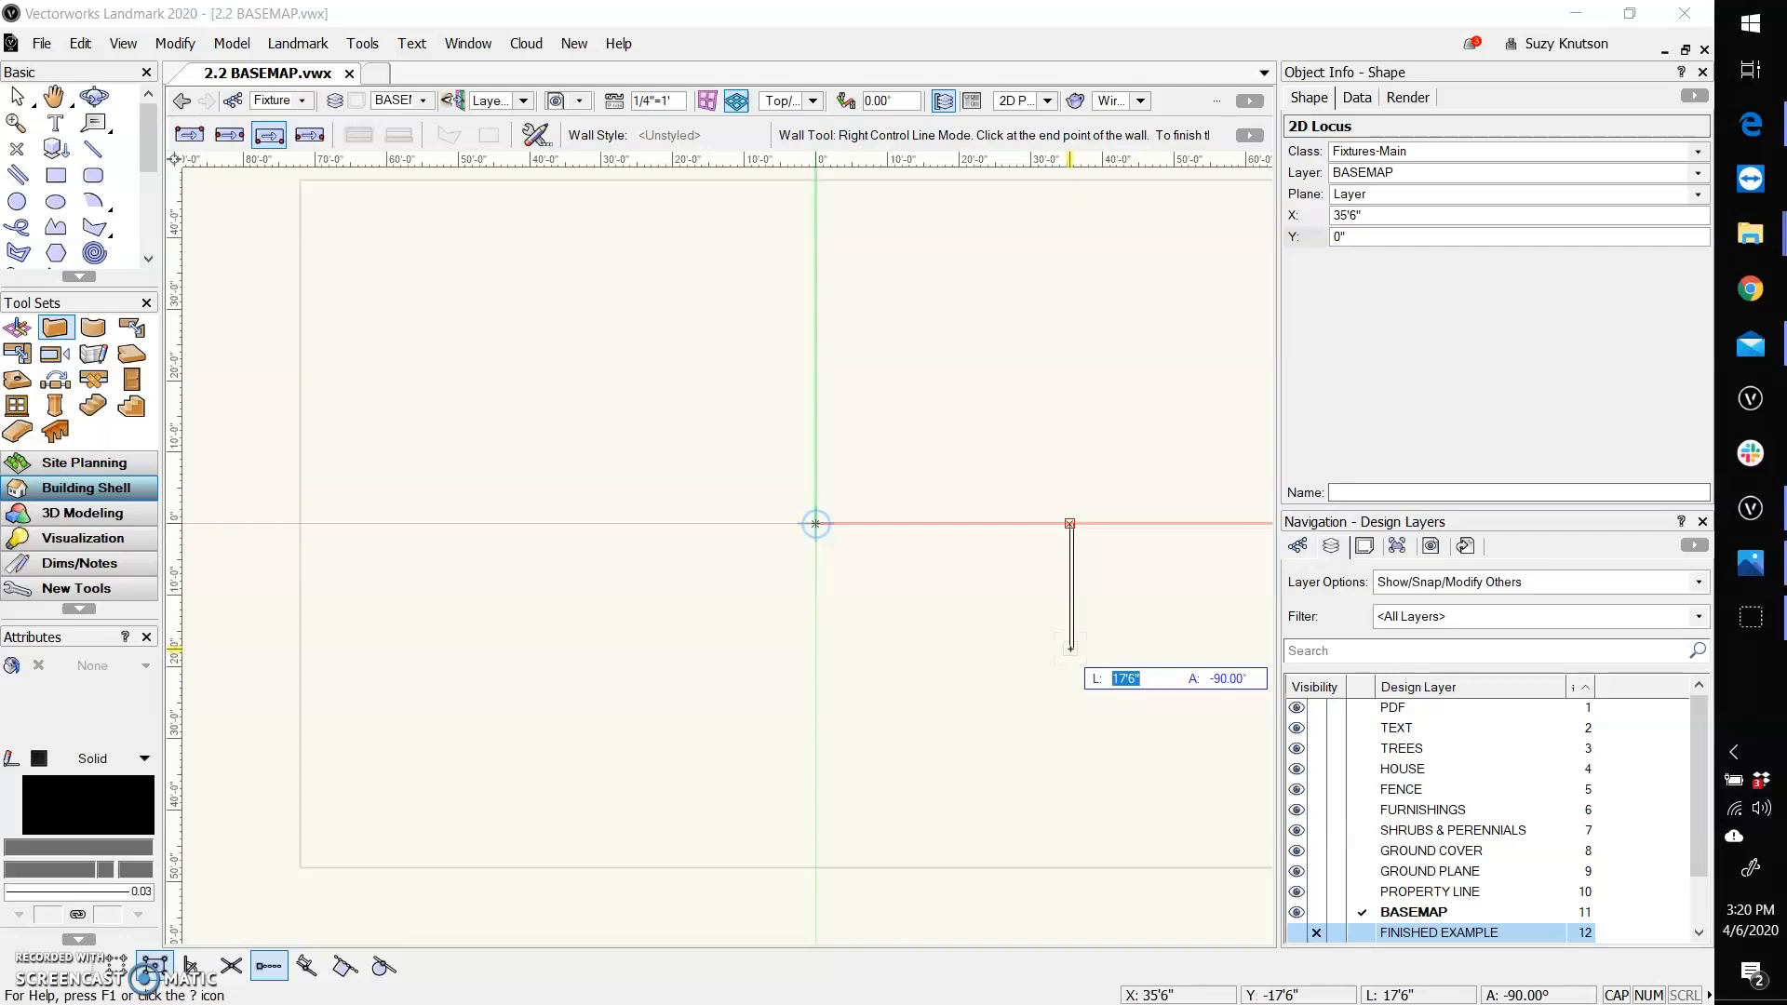
pyautogui.write("9'2")
pyautogui.press('Return')
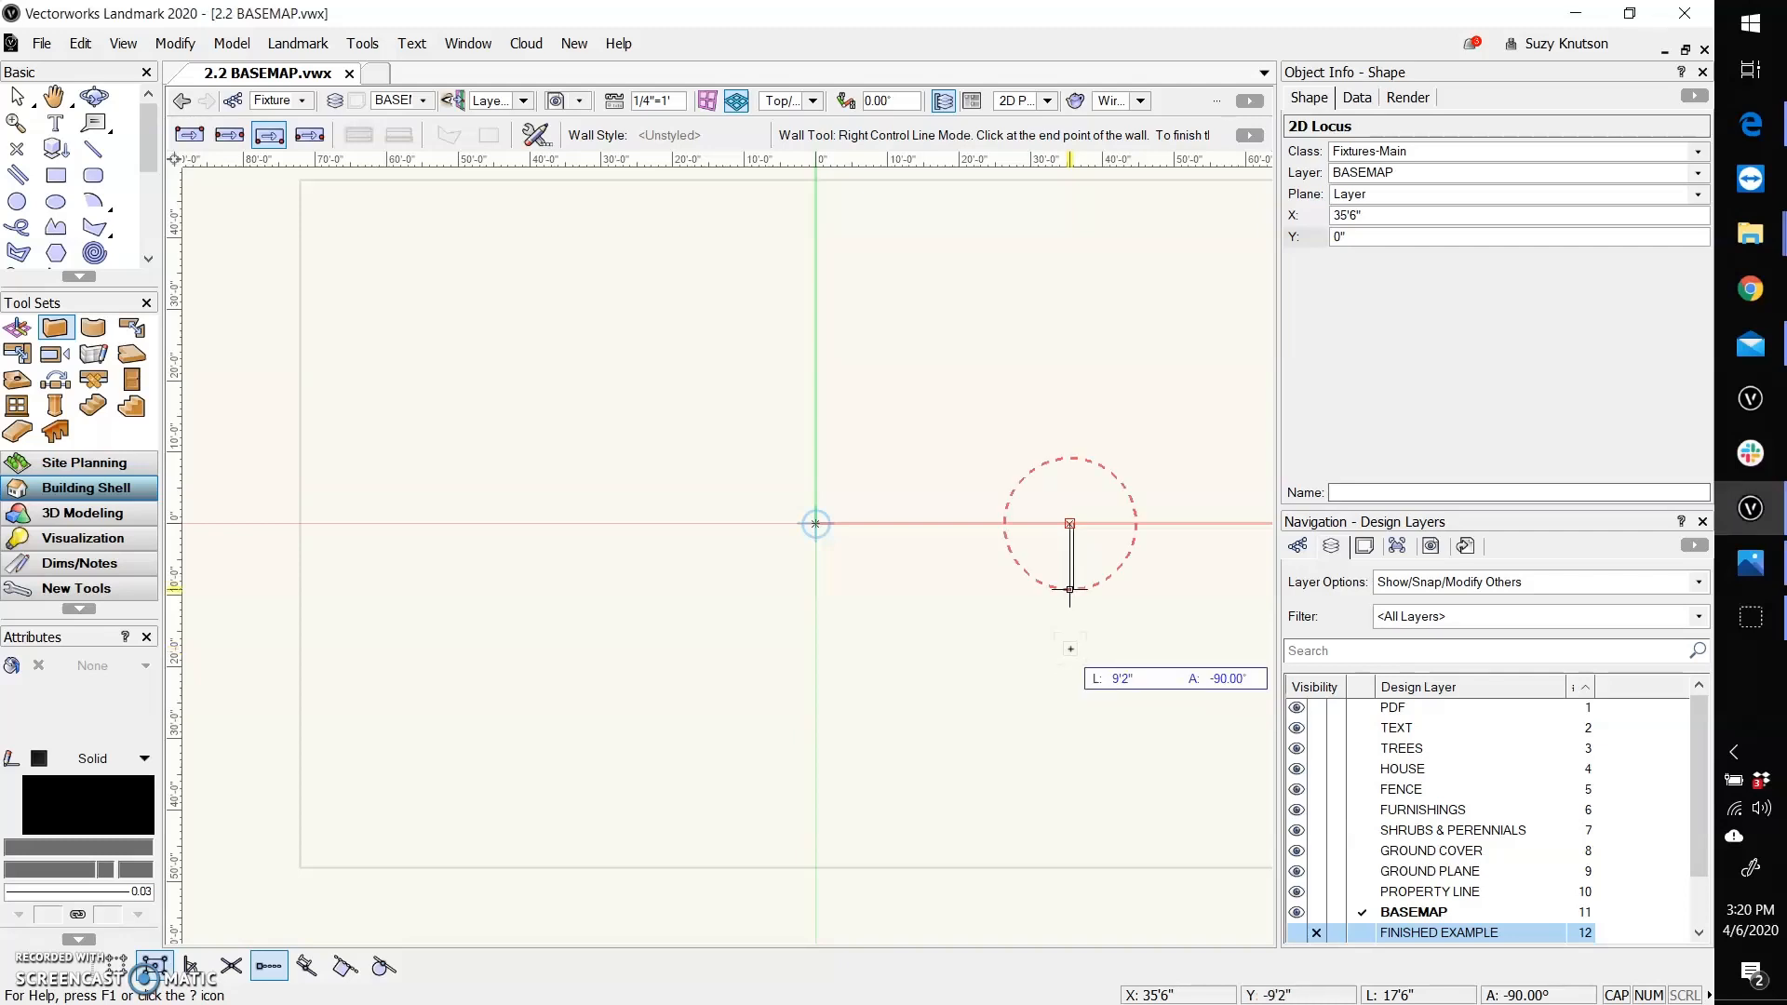
pyautogui.doubleClick(1070, 589)
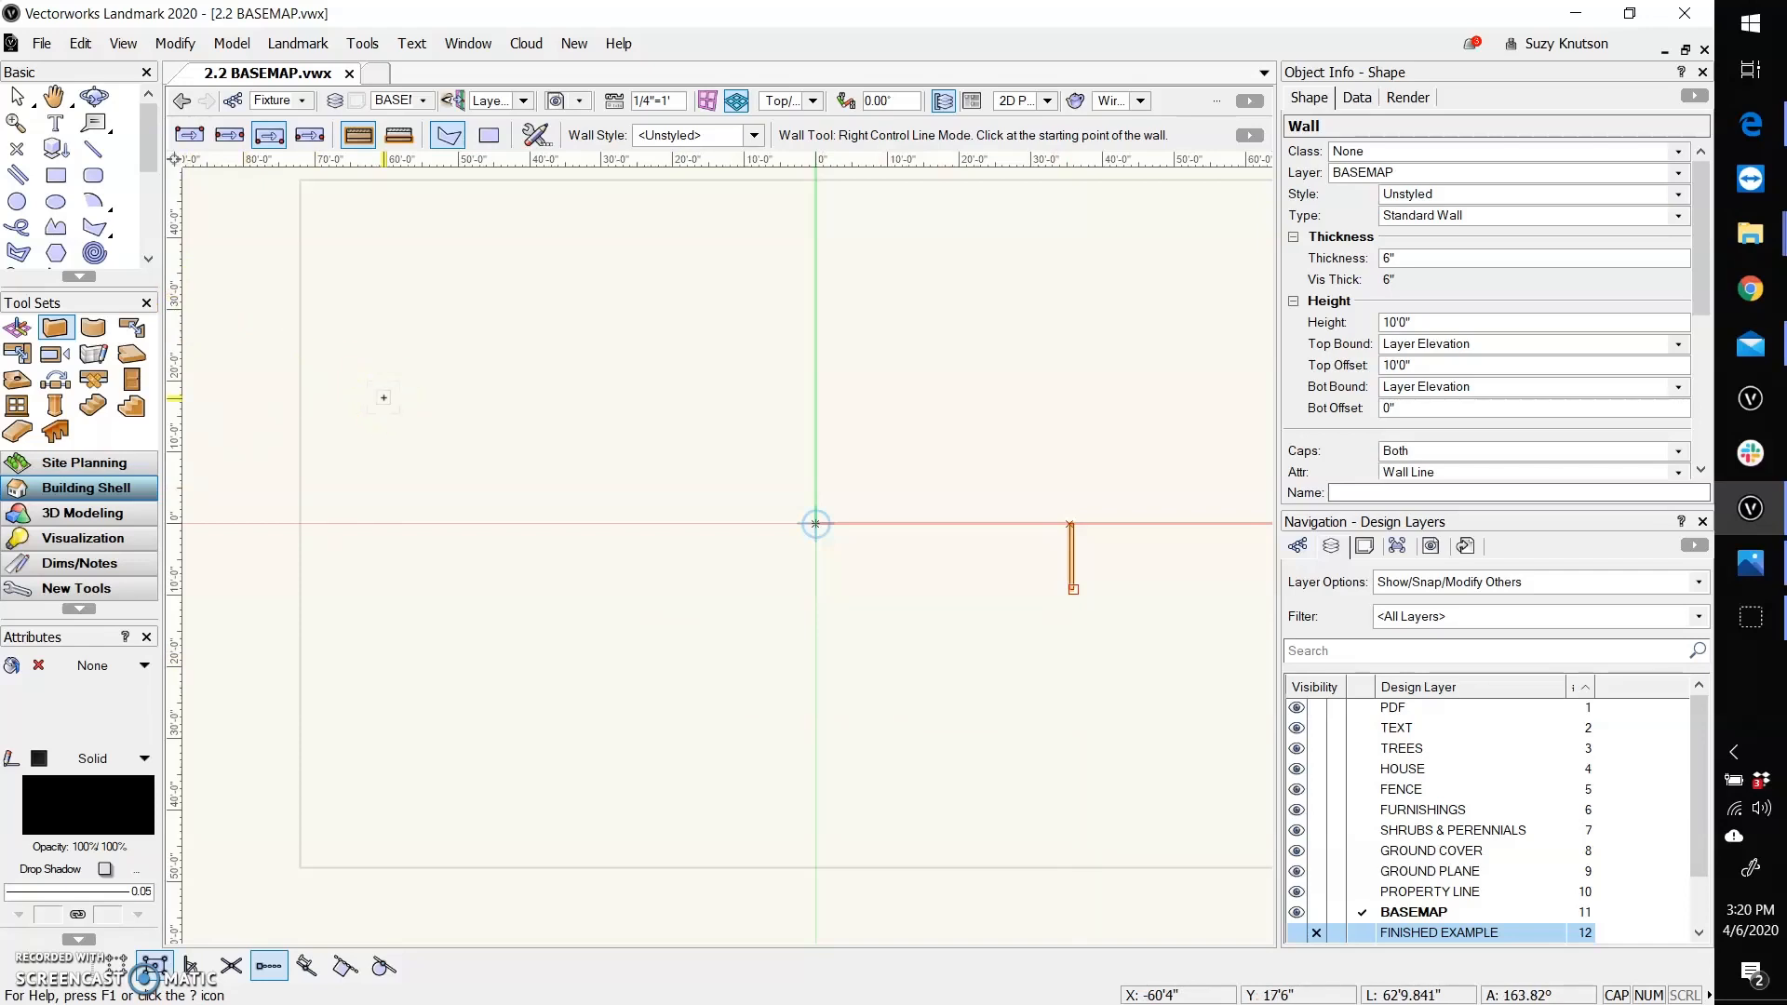
# Measure the new wall's length from end to end with the Tape Measure tool.
pyautogui.click(149, 234)
pyautogui.click(94, 252)
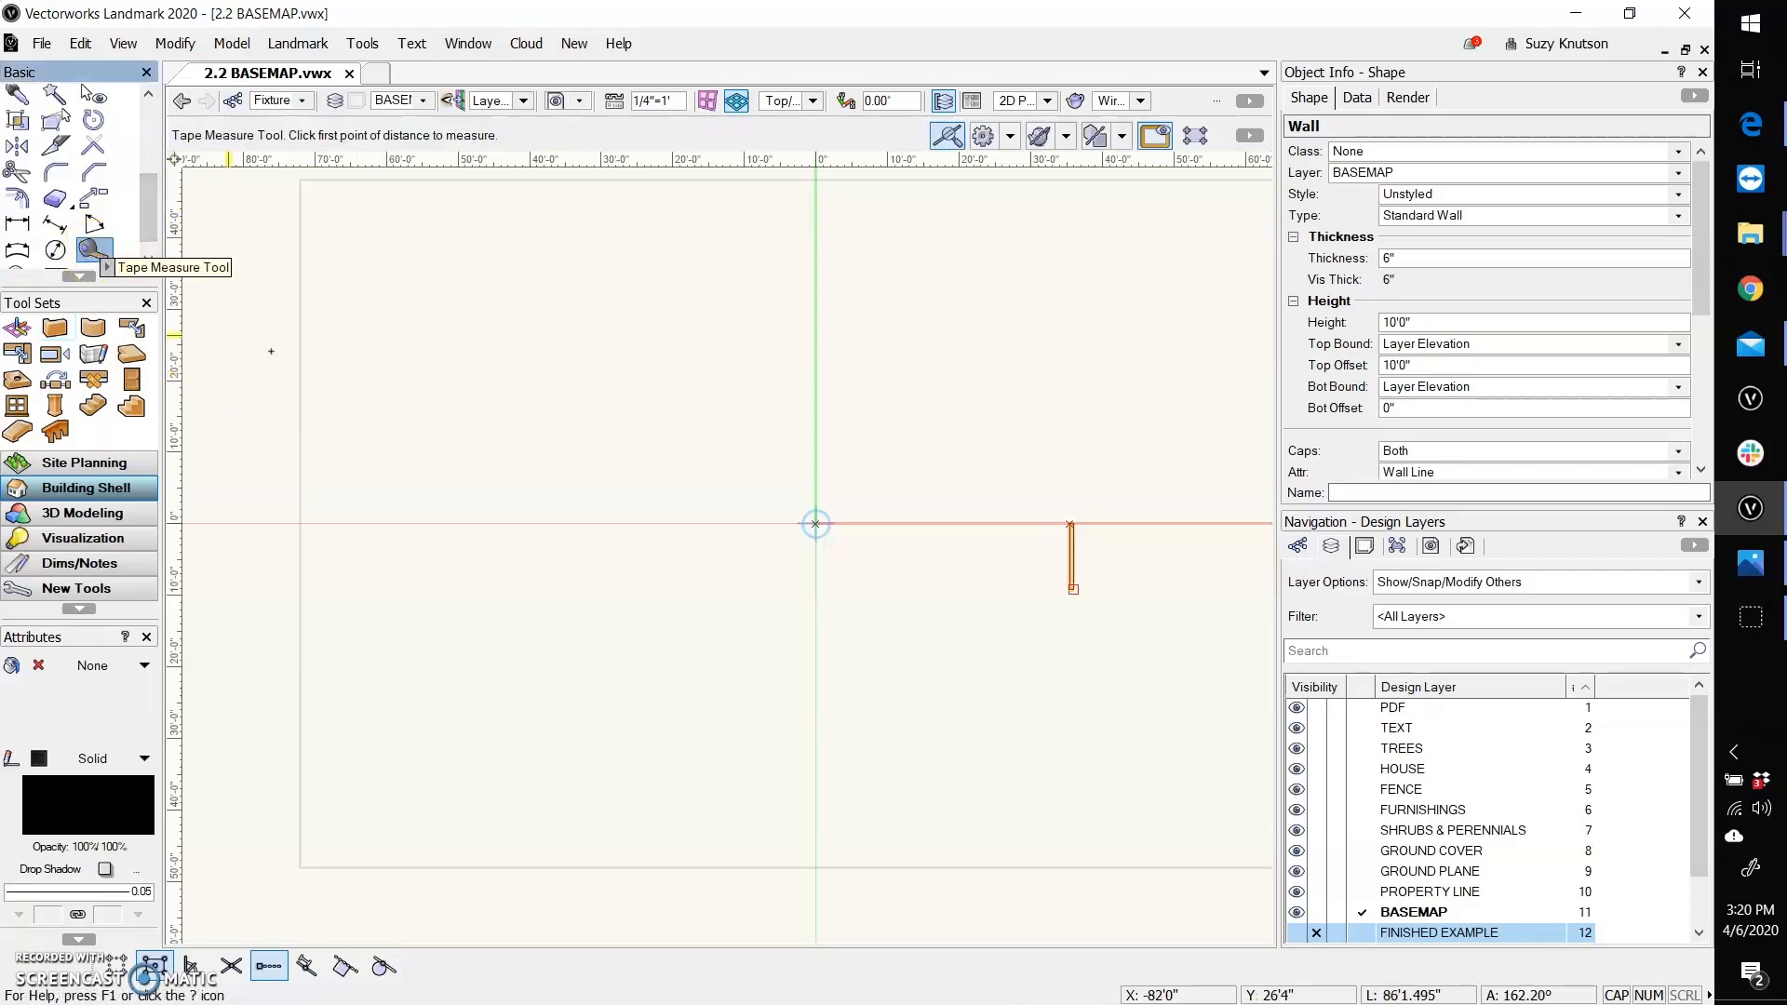
pyautogui.click(1076, 518)
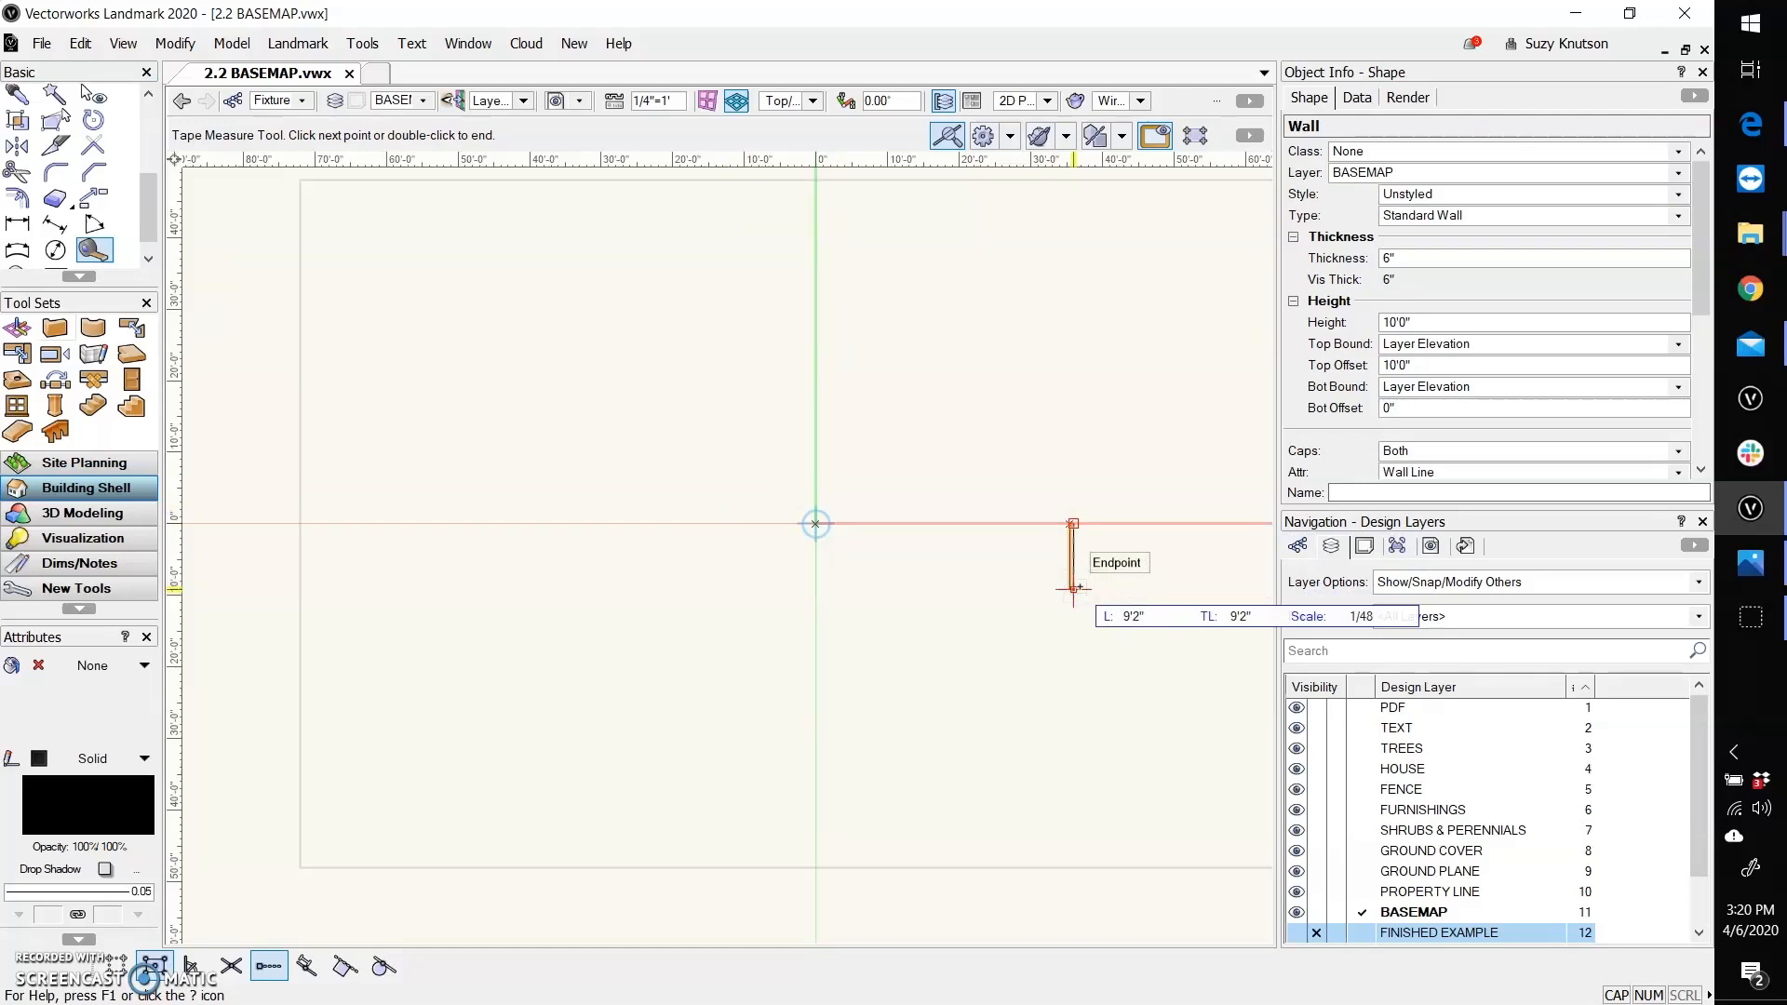
# Draw a horizontal 35'6" line from the origin locus to the second 2D locus at the wall's upper end.
pyautogui.press('Escape')
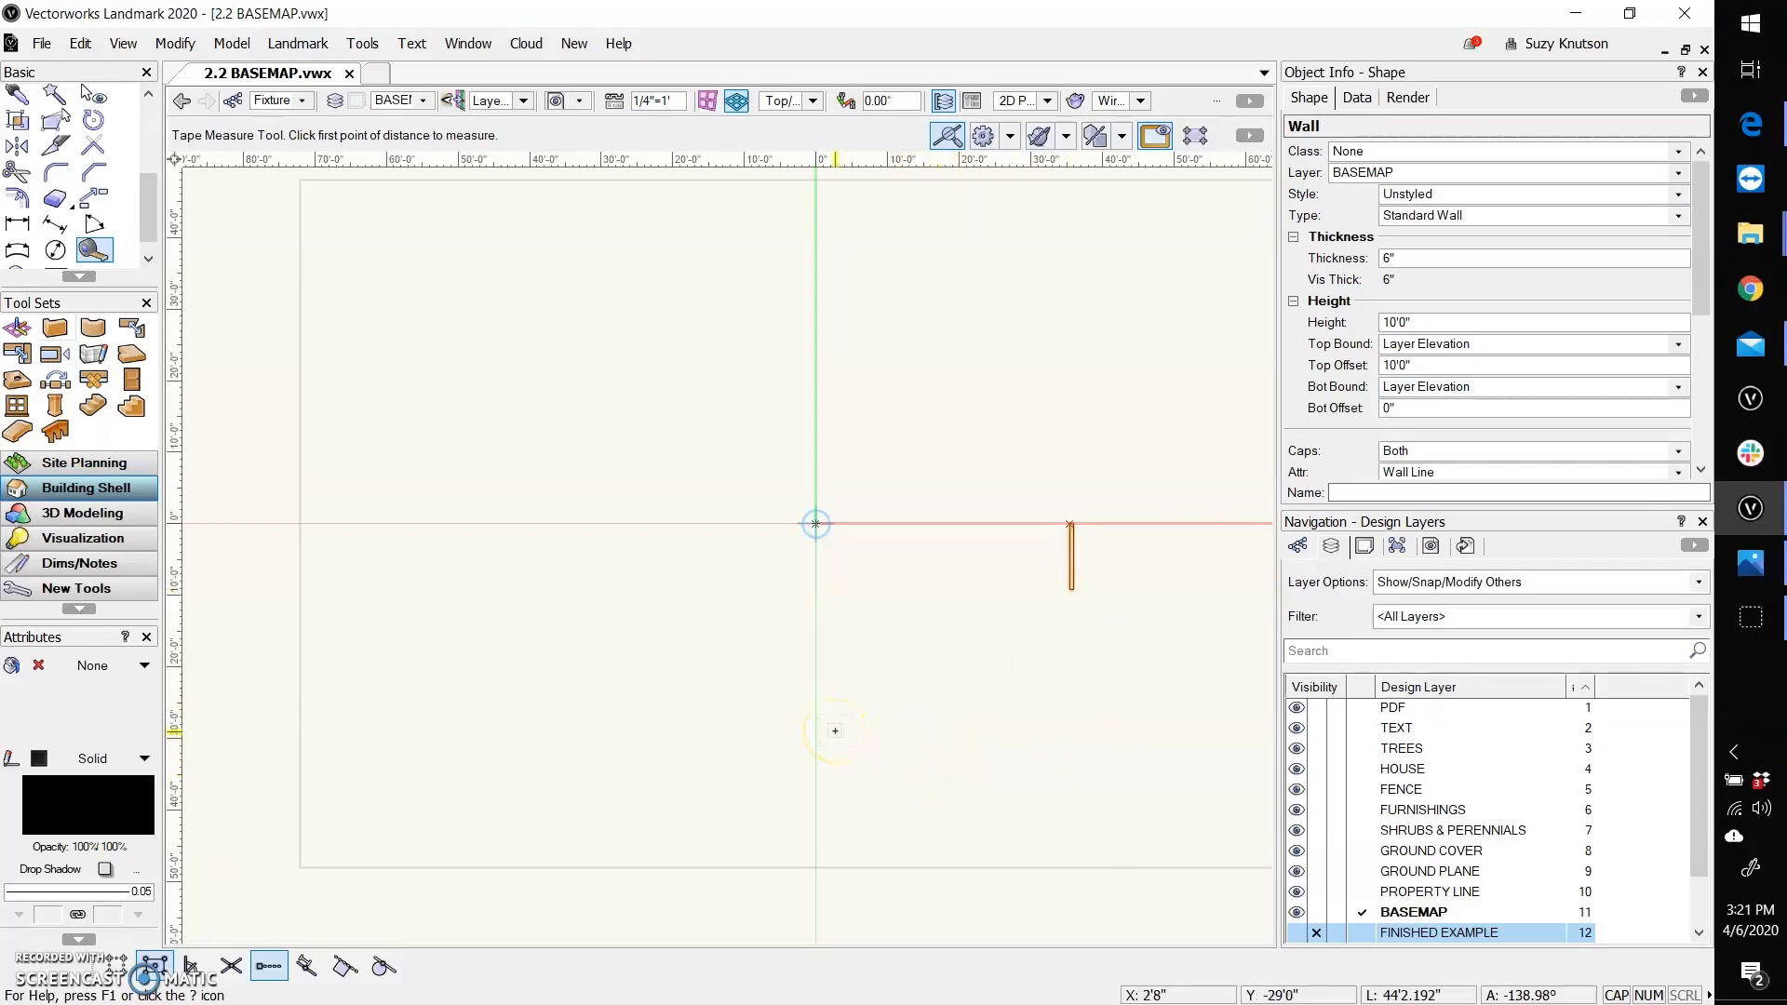
pyautogui.click(147, 132)
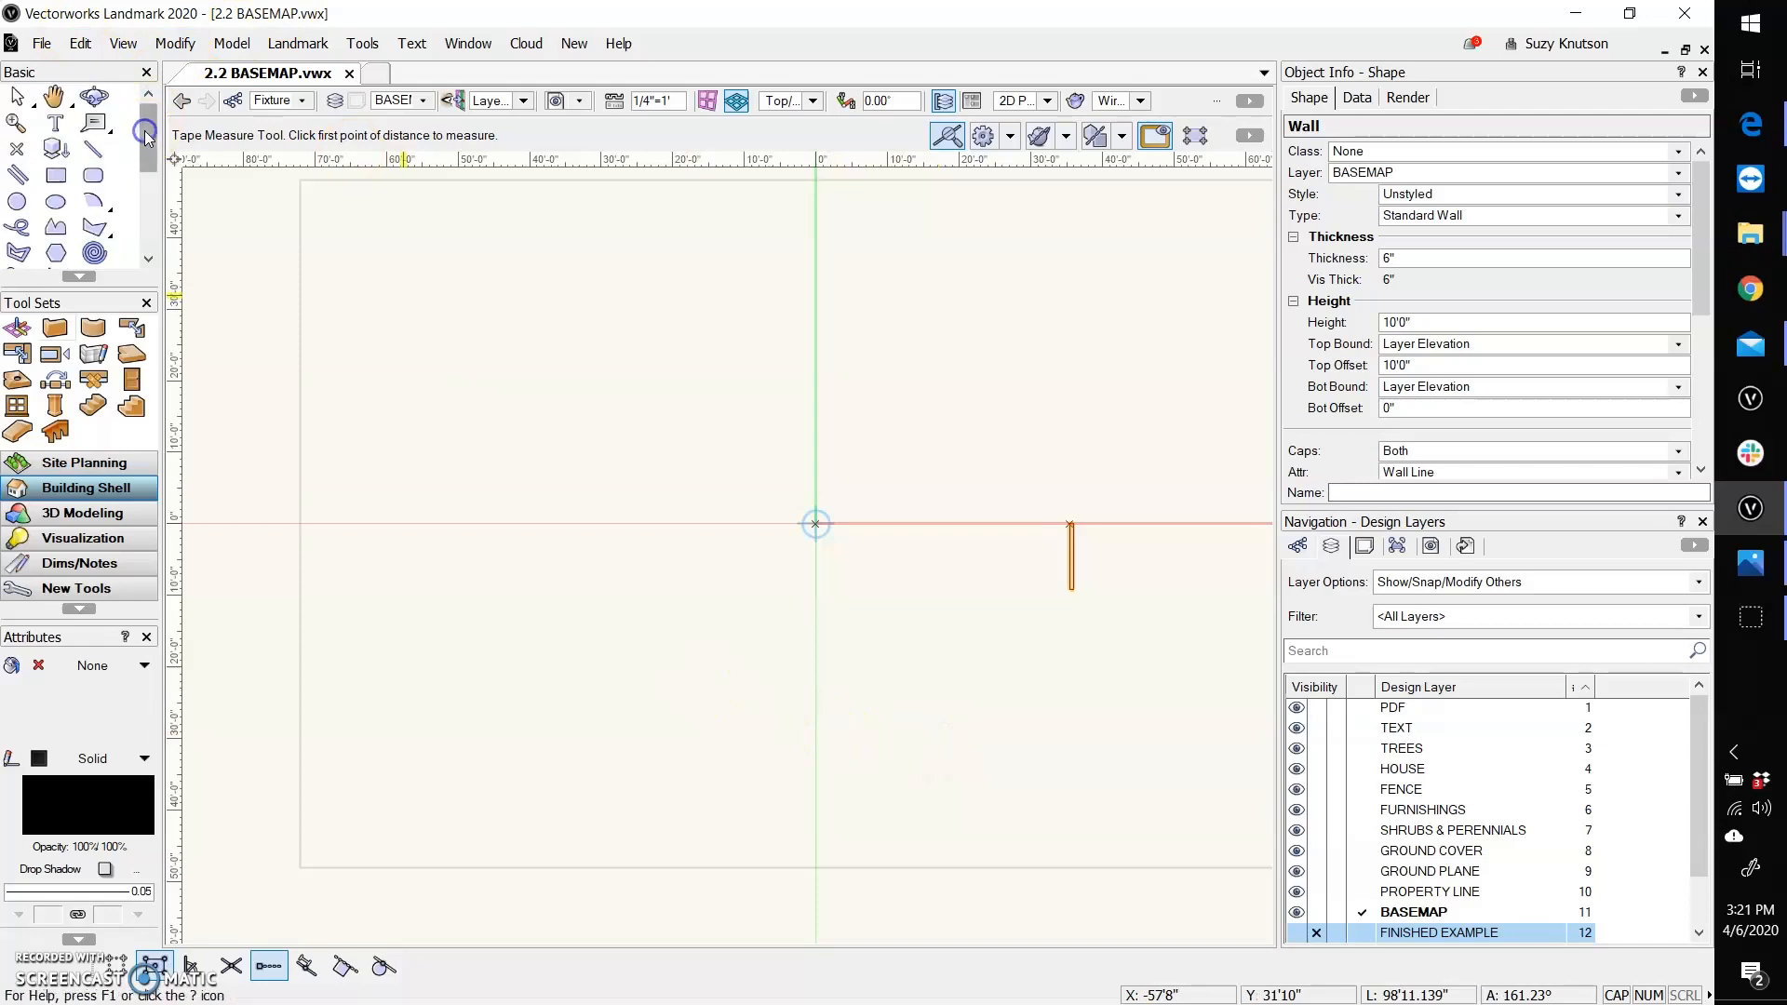
pyautogui.click(91, 147)
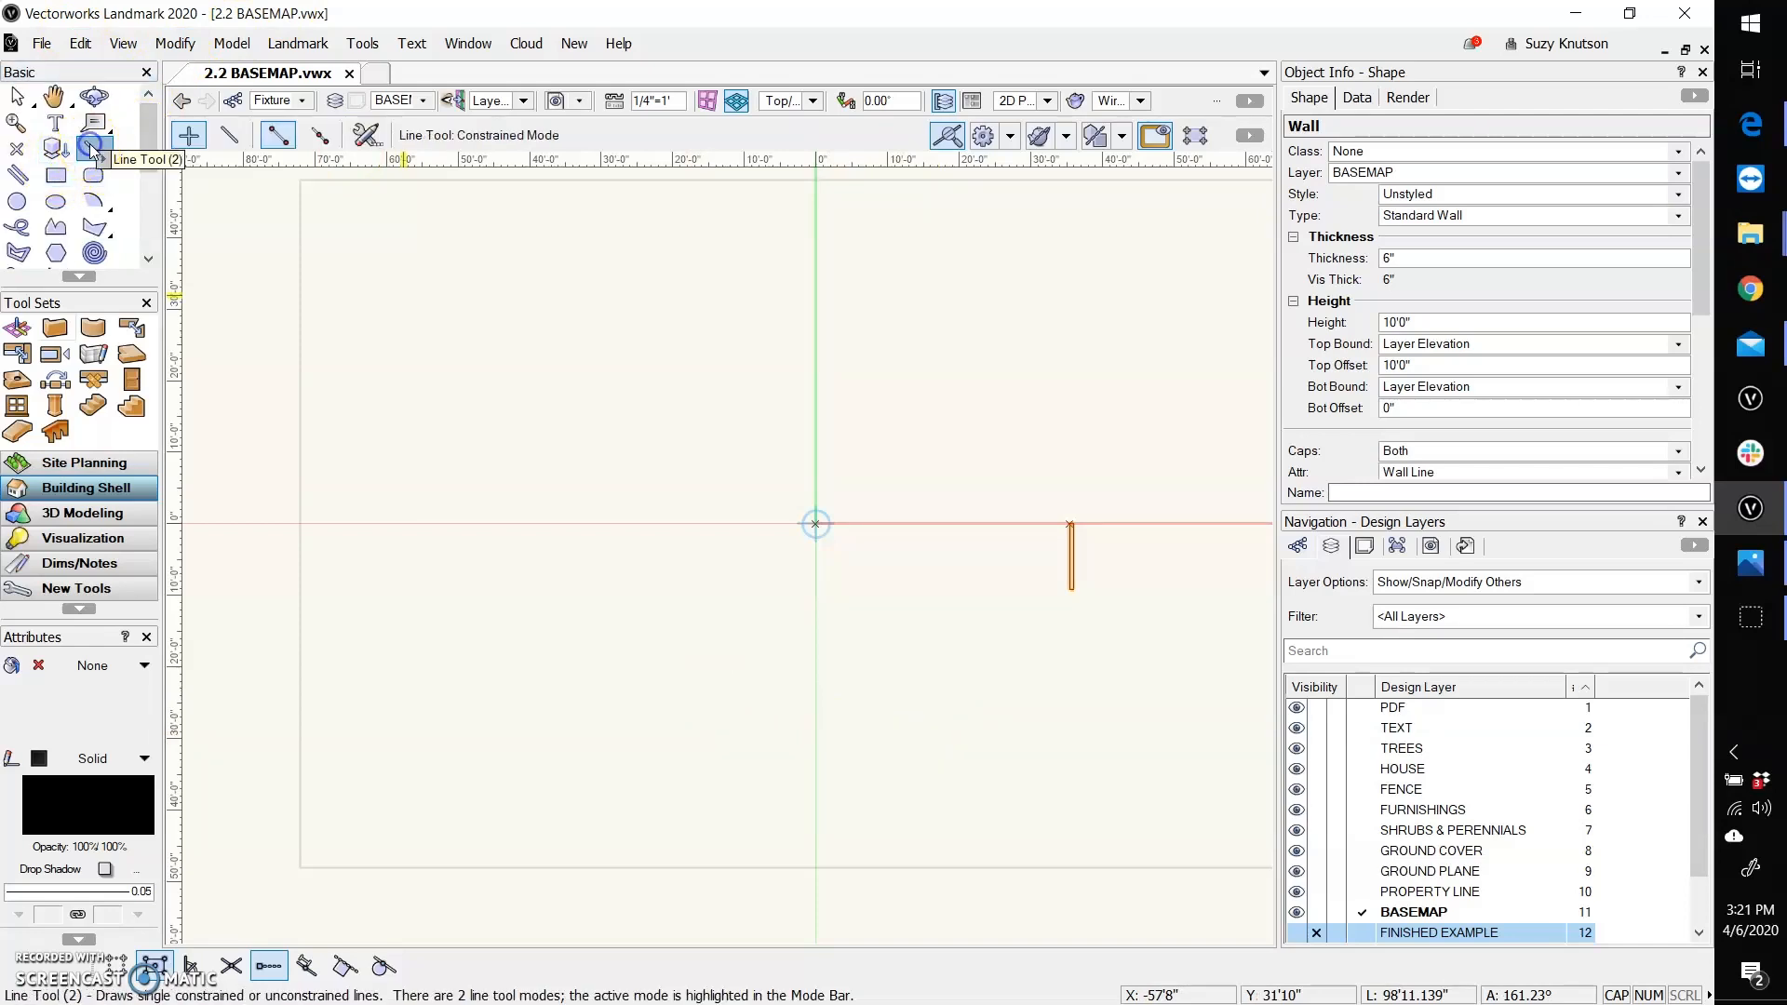
pyautogui.click(815, 523)
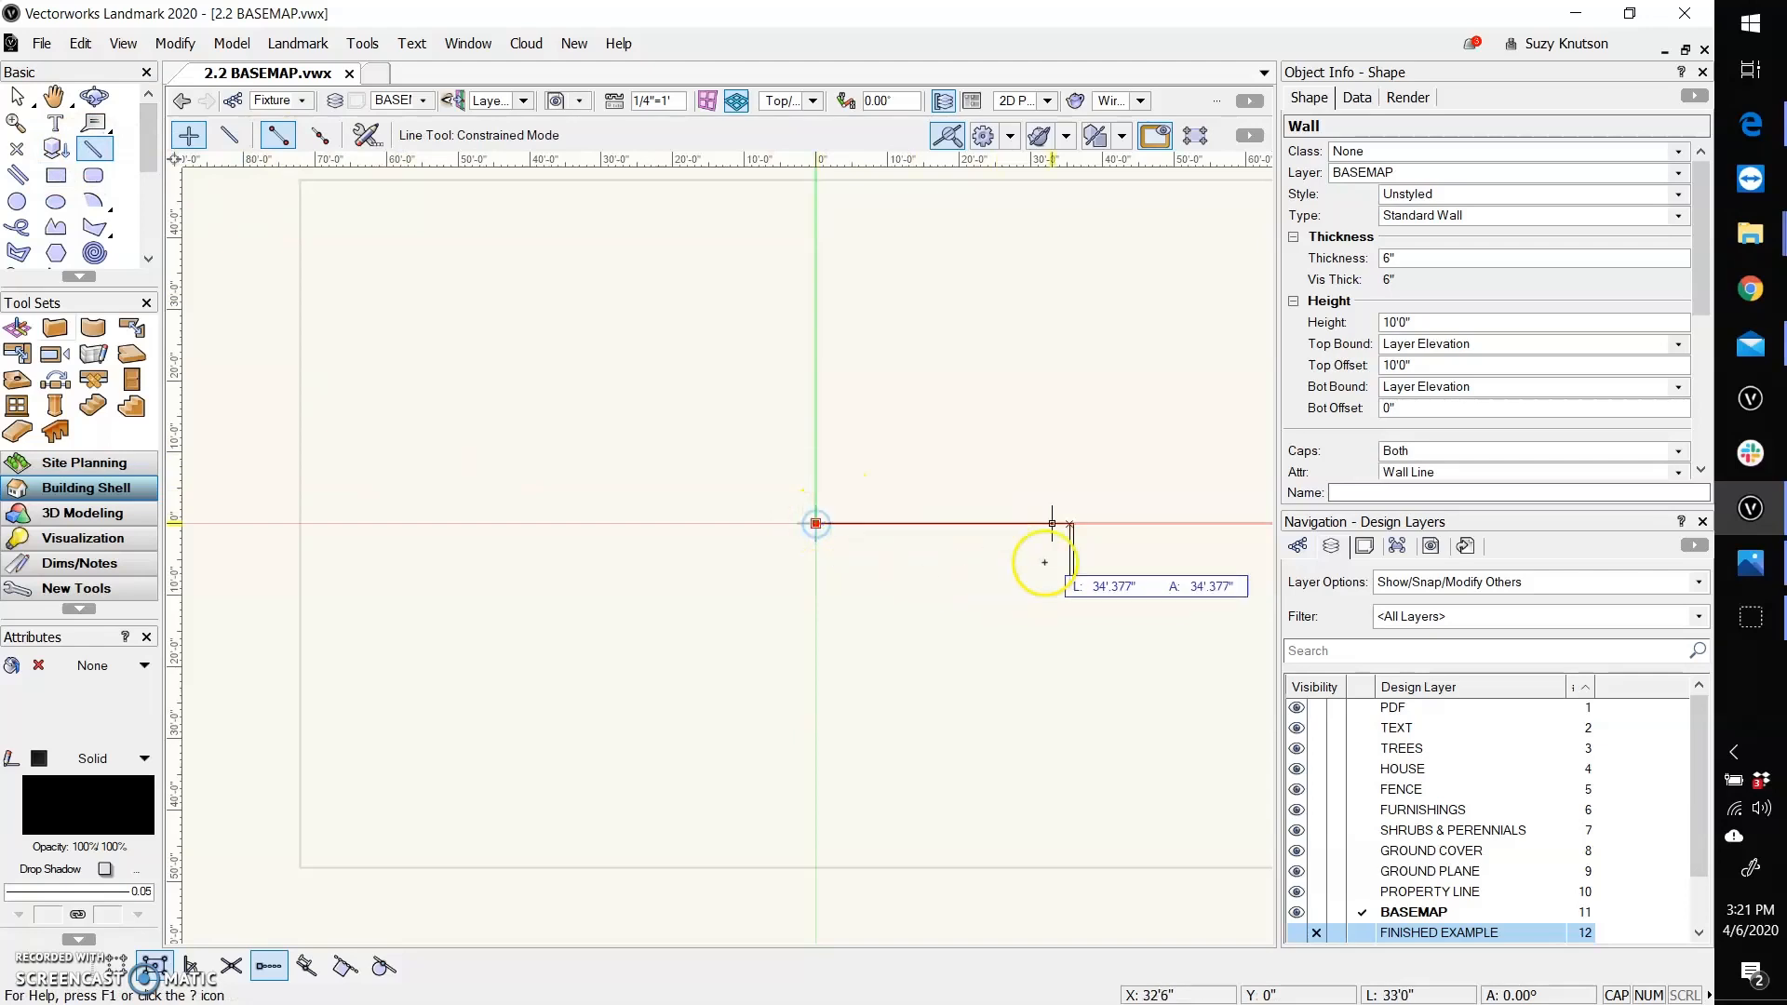
pyautogui.click(1070, 523)
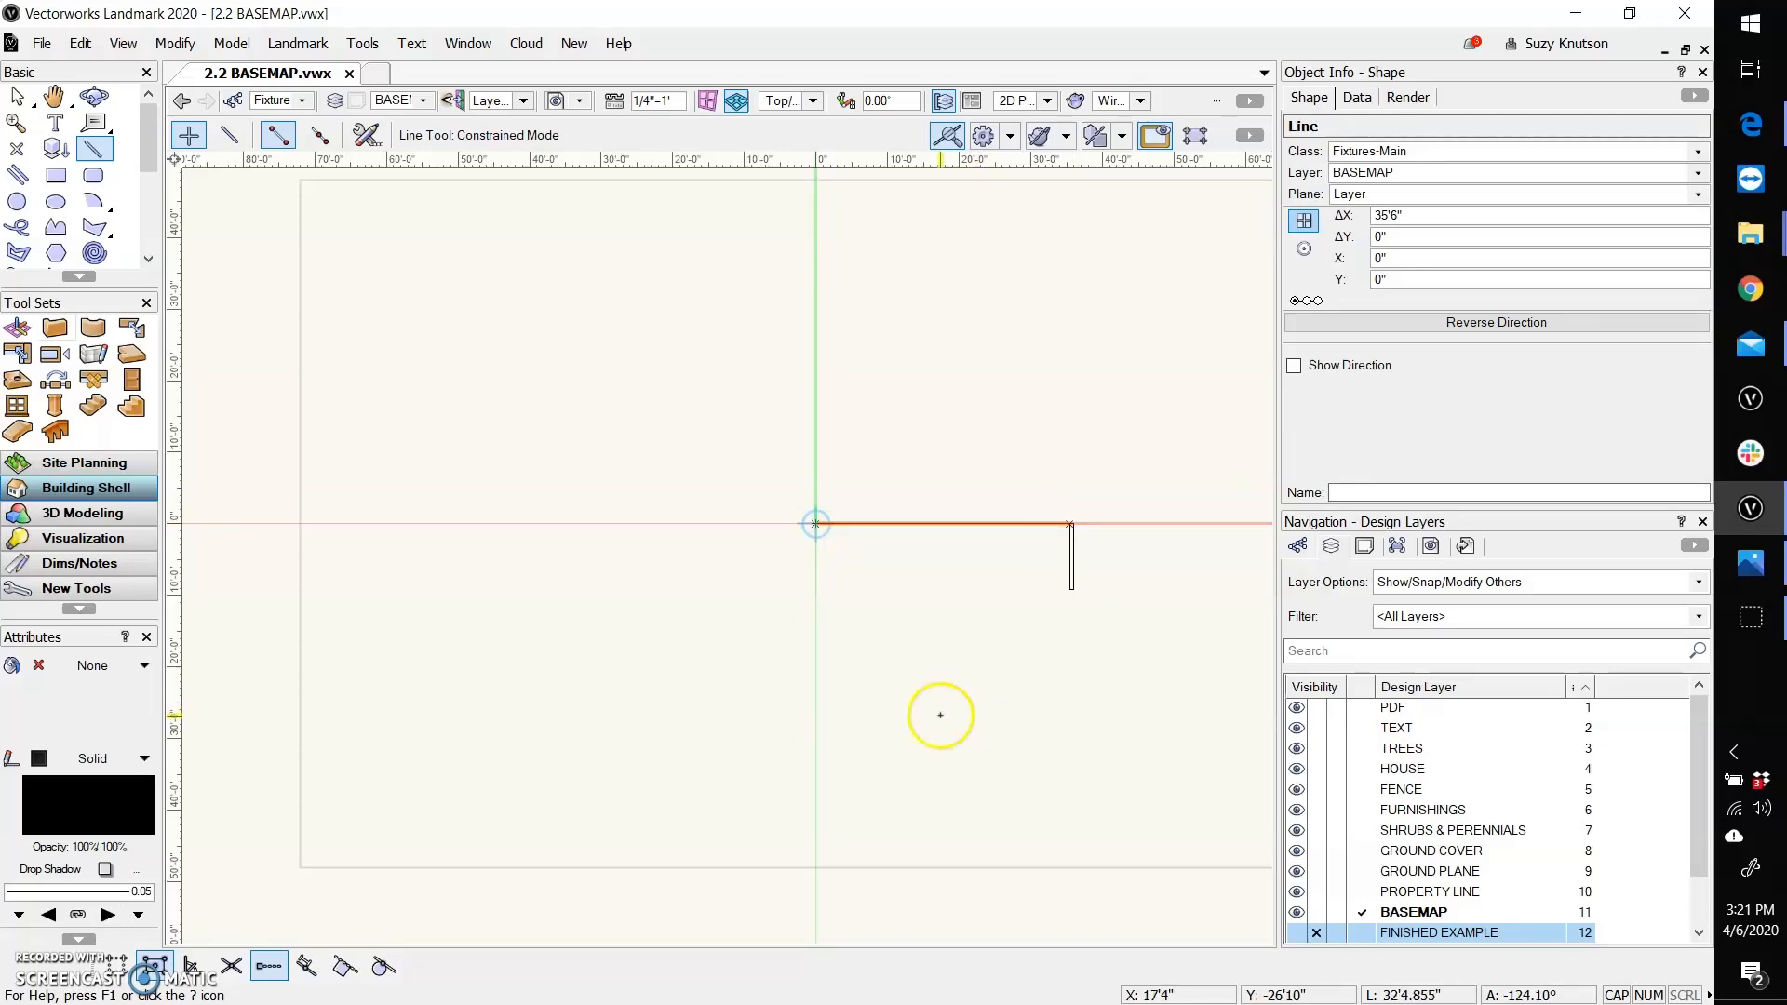
# Consult the driveway points in the Photos sketch and, back in Vectorworks, draw a vertical line about 58'6" long through the origin.
pyautogui.click(1739, 570)
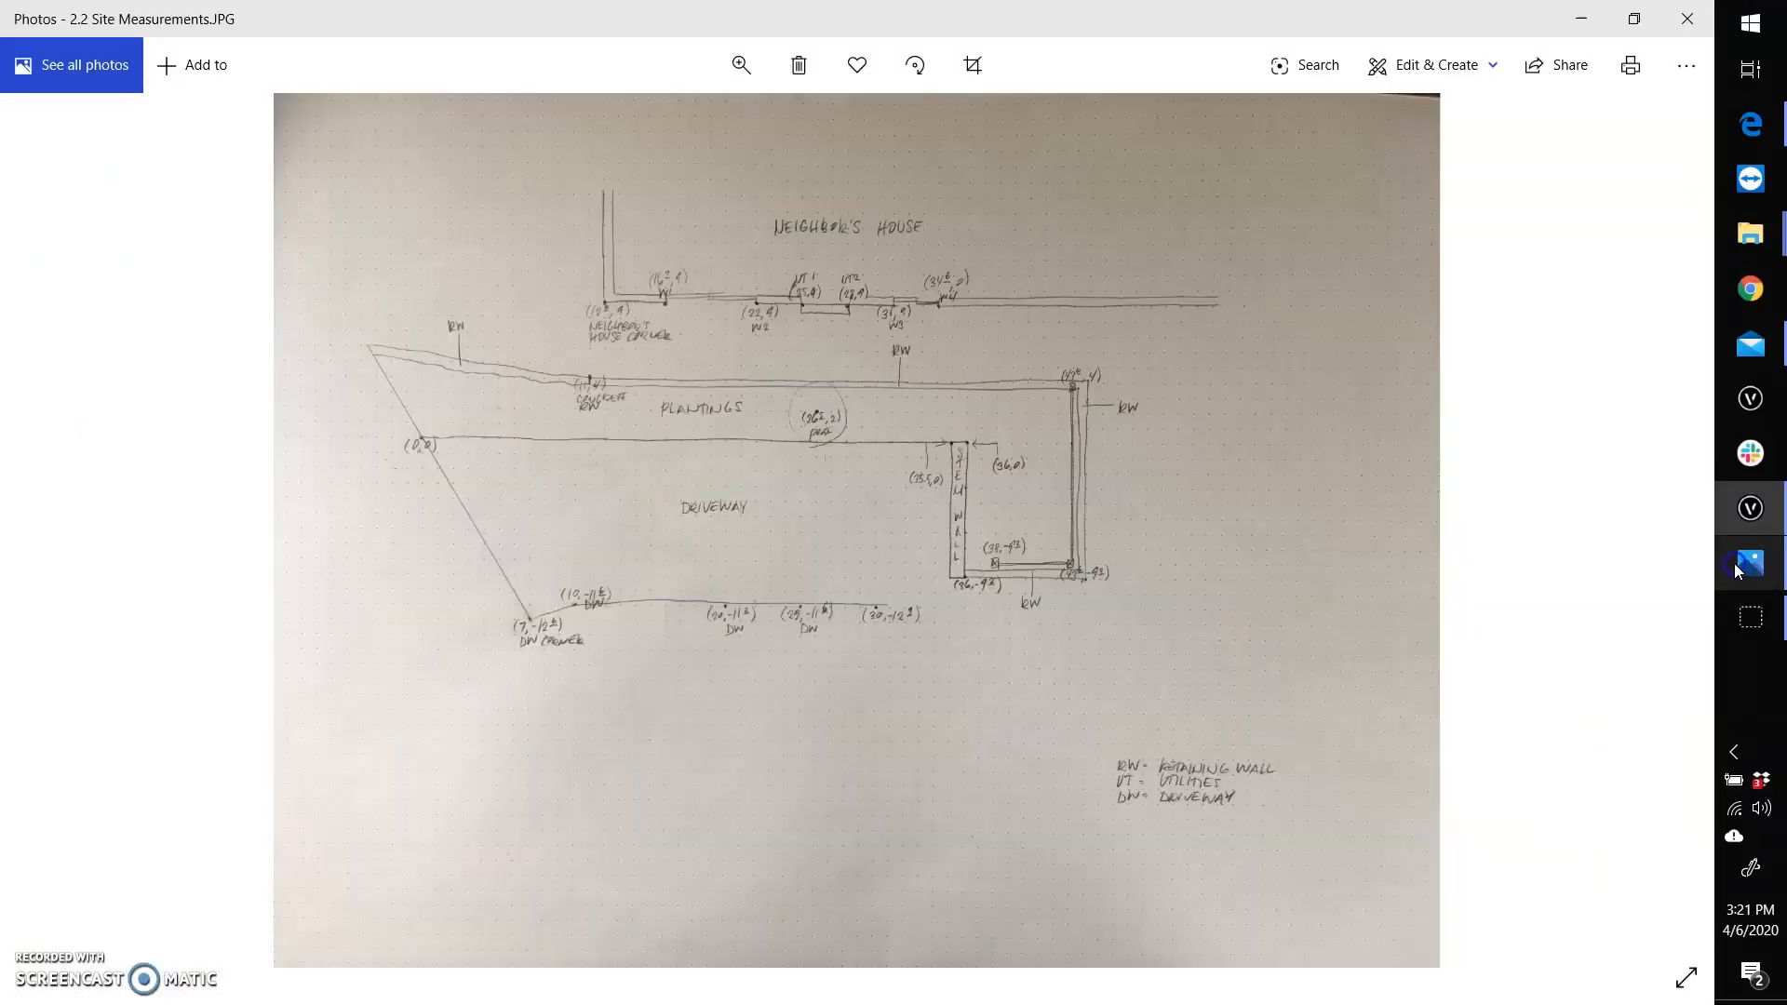
pyautogui.click(871, 812)
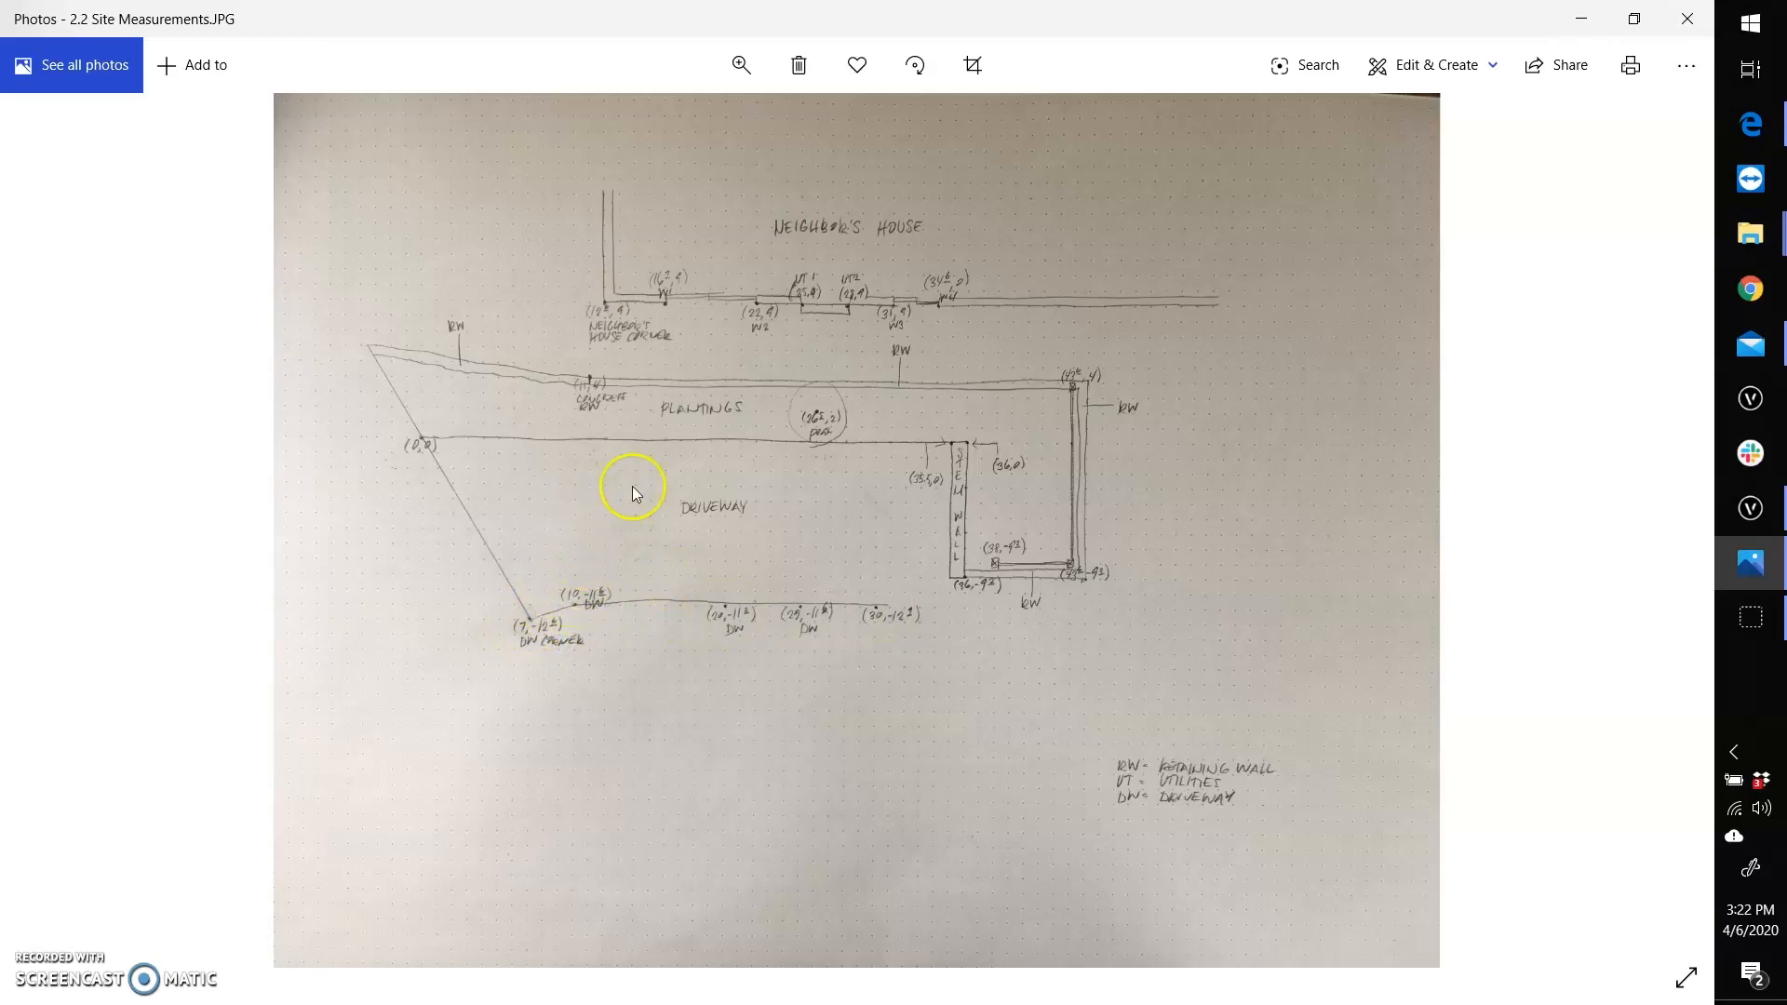
pyautogui.click(1751, 509)
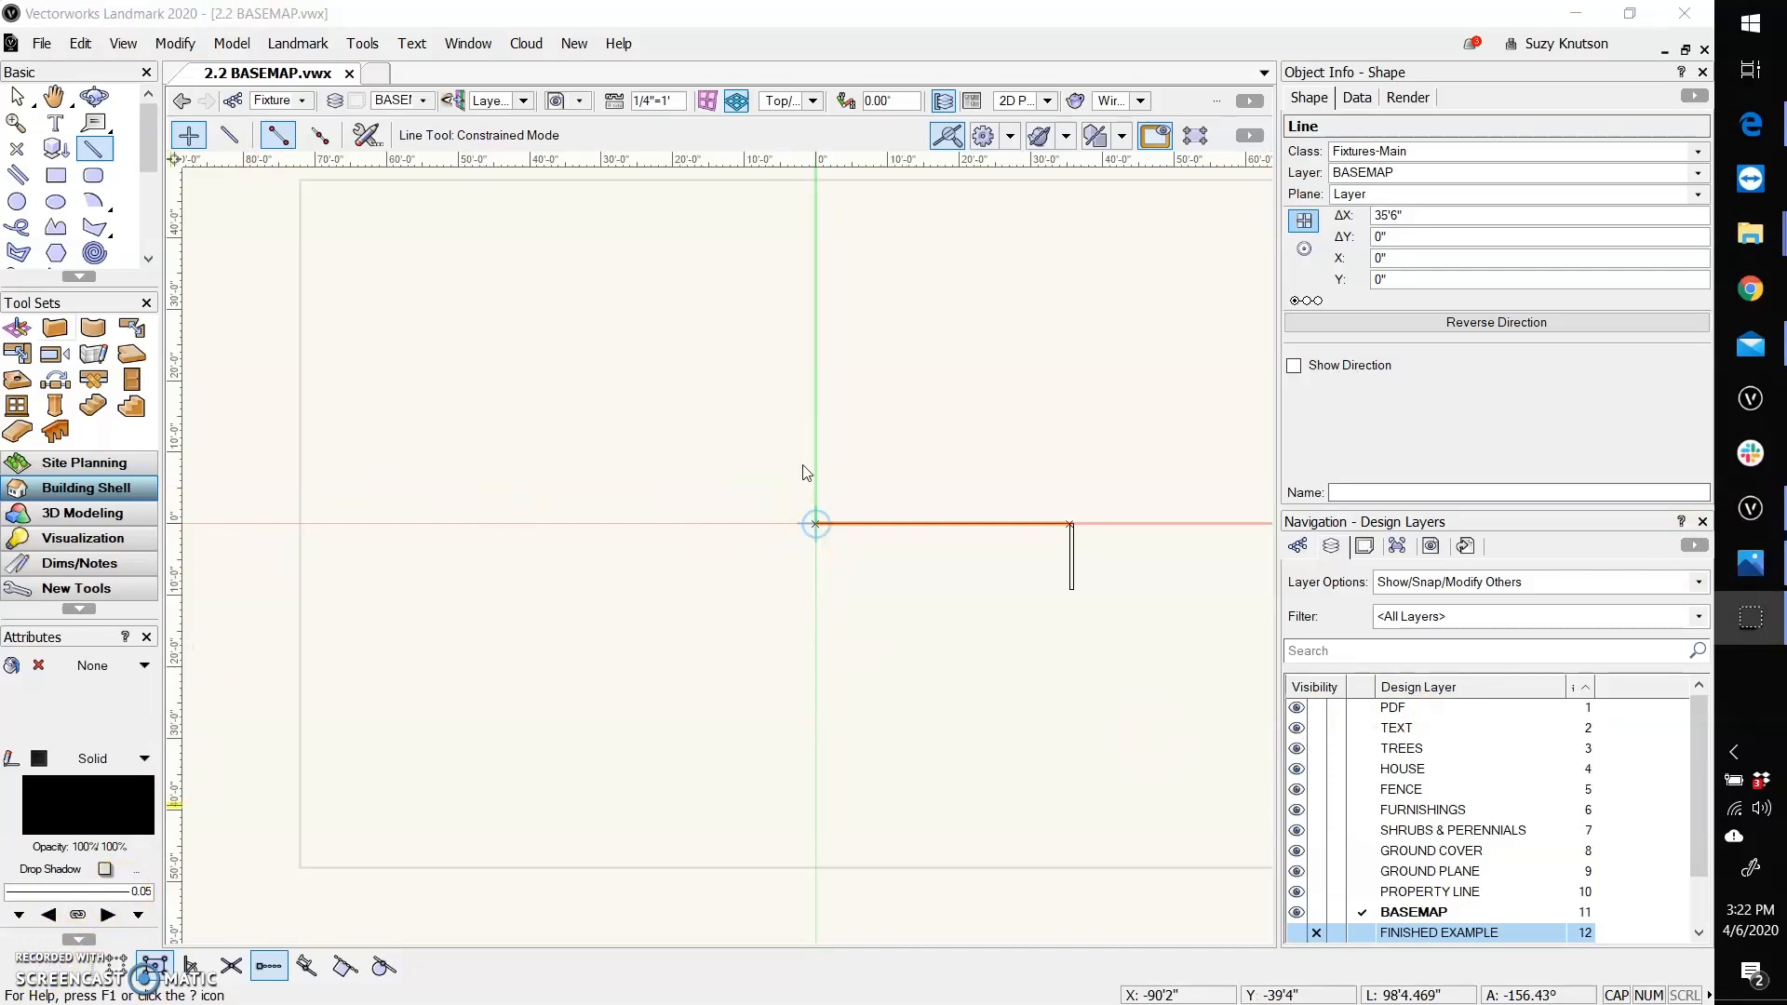
pyautogui.click(806, 575)
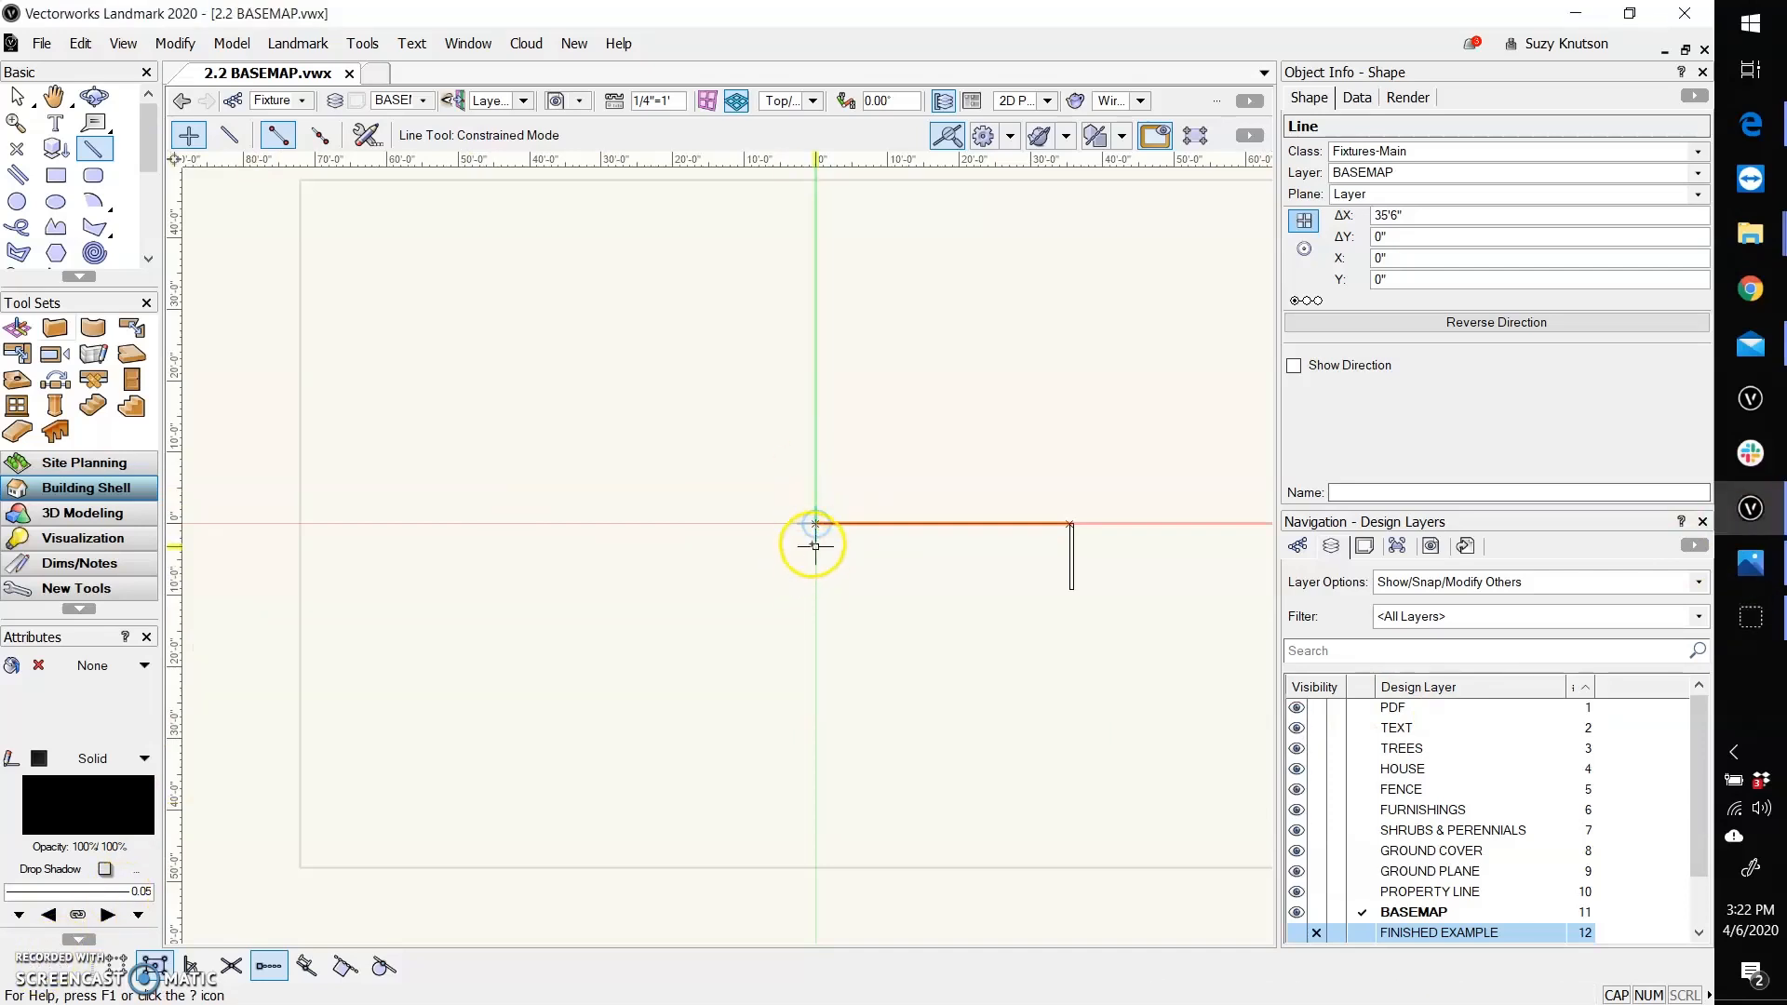
pyautogui.click(815, 309)
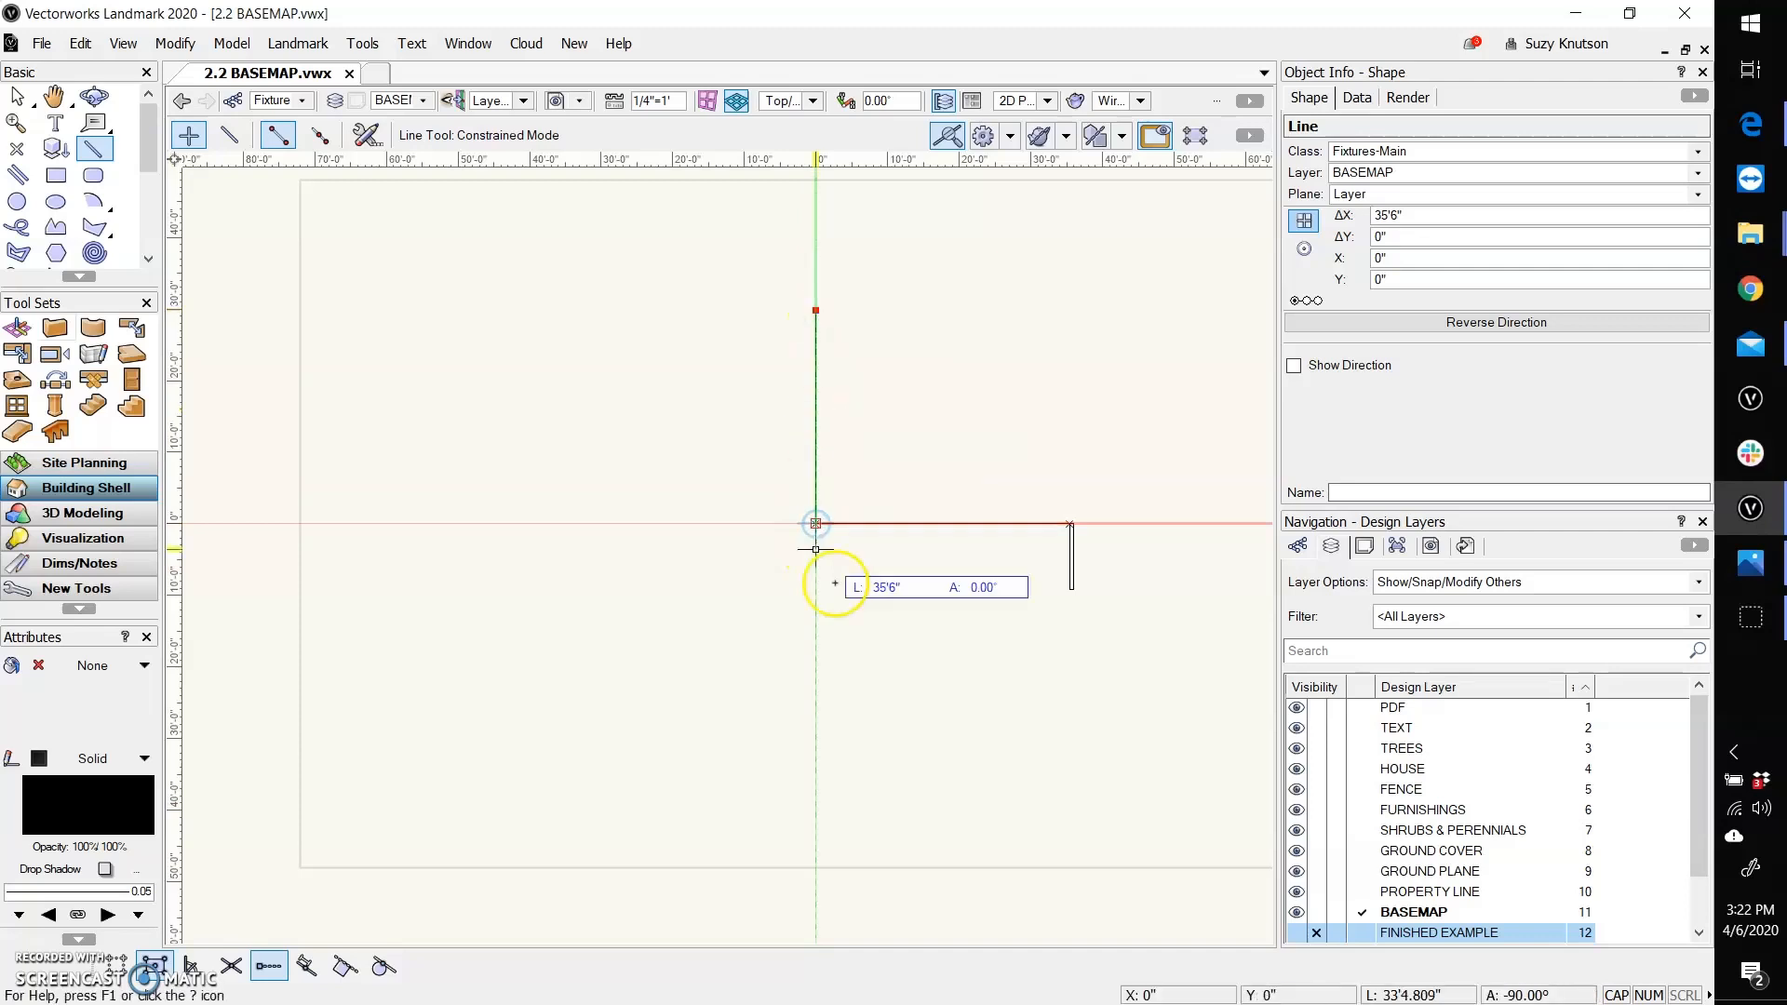
pyautogui.click(816, 729)
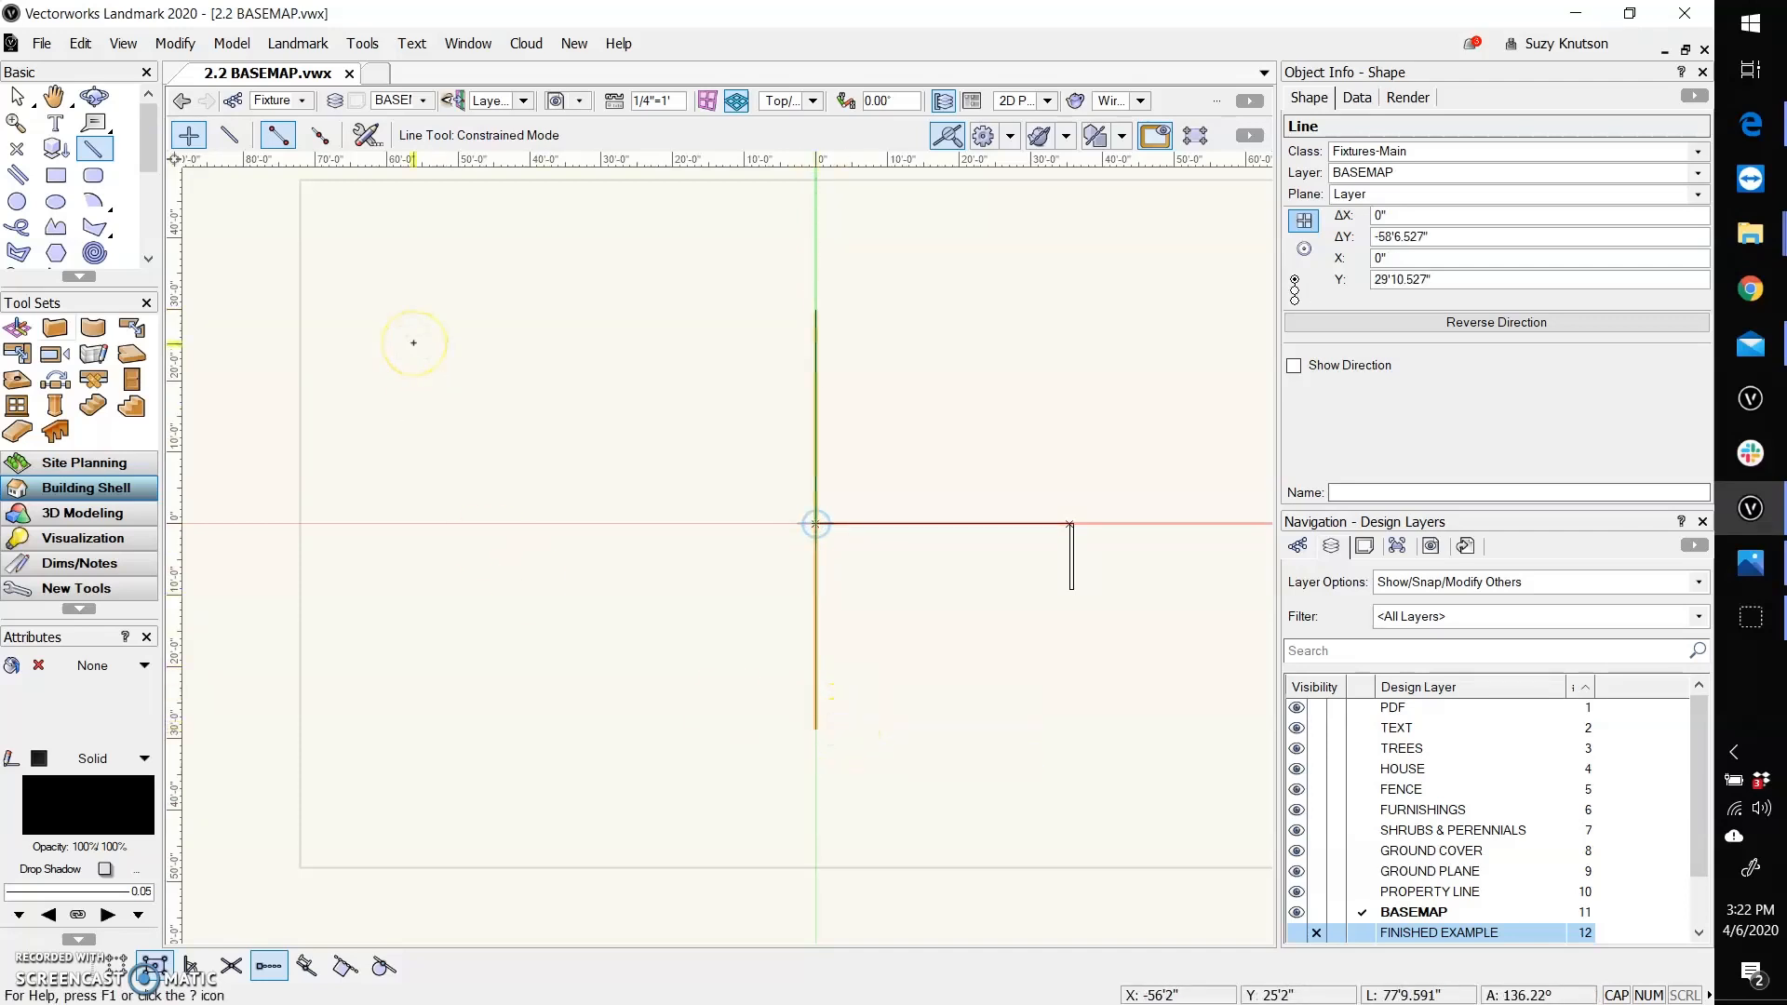
# Use Move by Points in Move Mode to create 3 duplicates of the vertical line, spaced 10' apart along the horizontal axis.
pyautogui.click(151, 214)
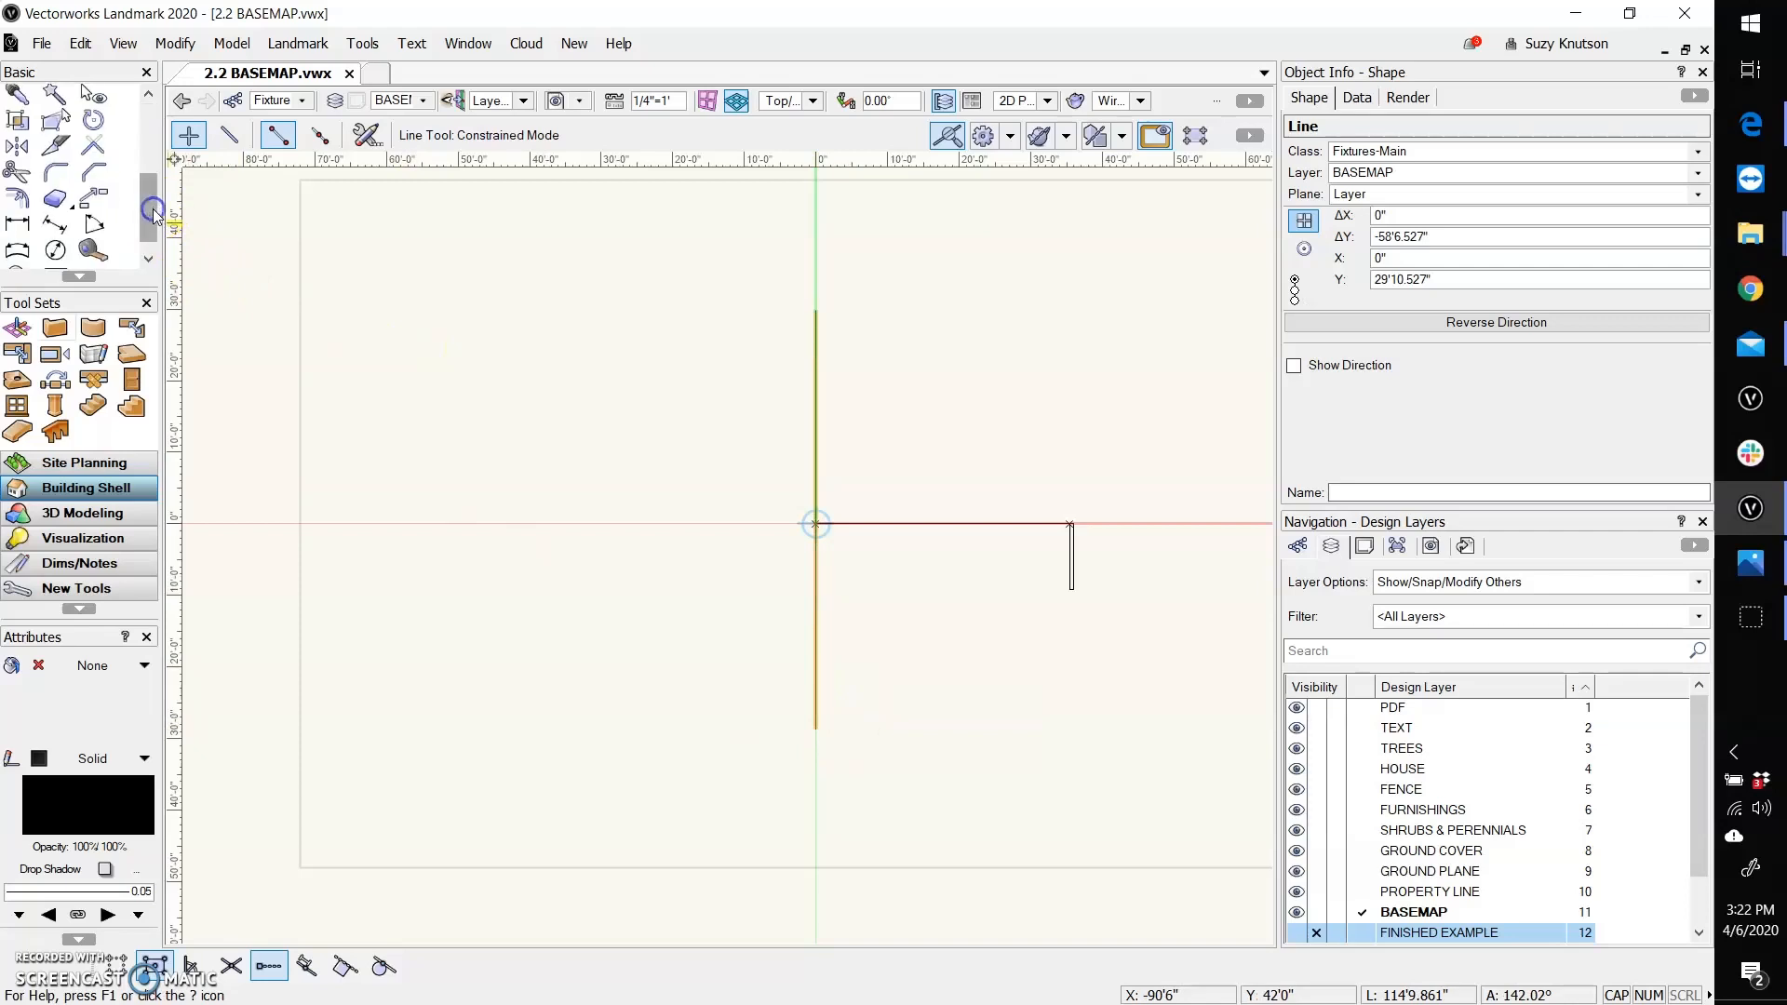
pyautogui.click(100, 198)
pyautogui.click(185, 140)
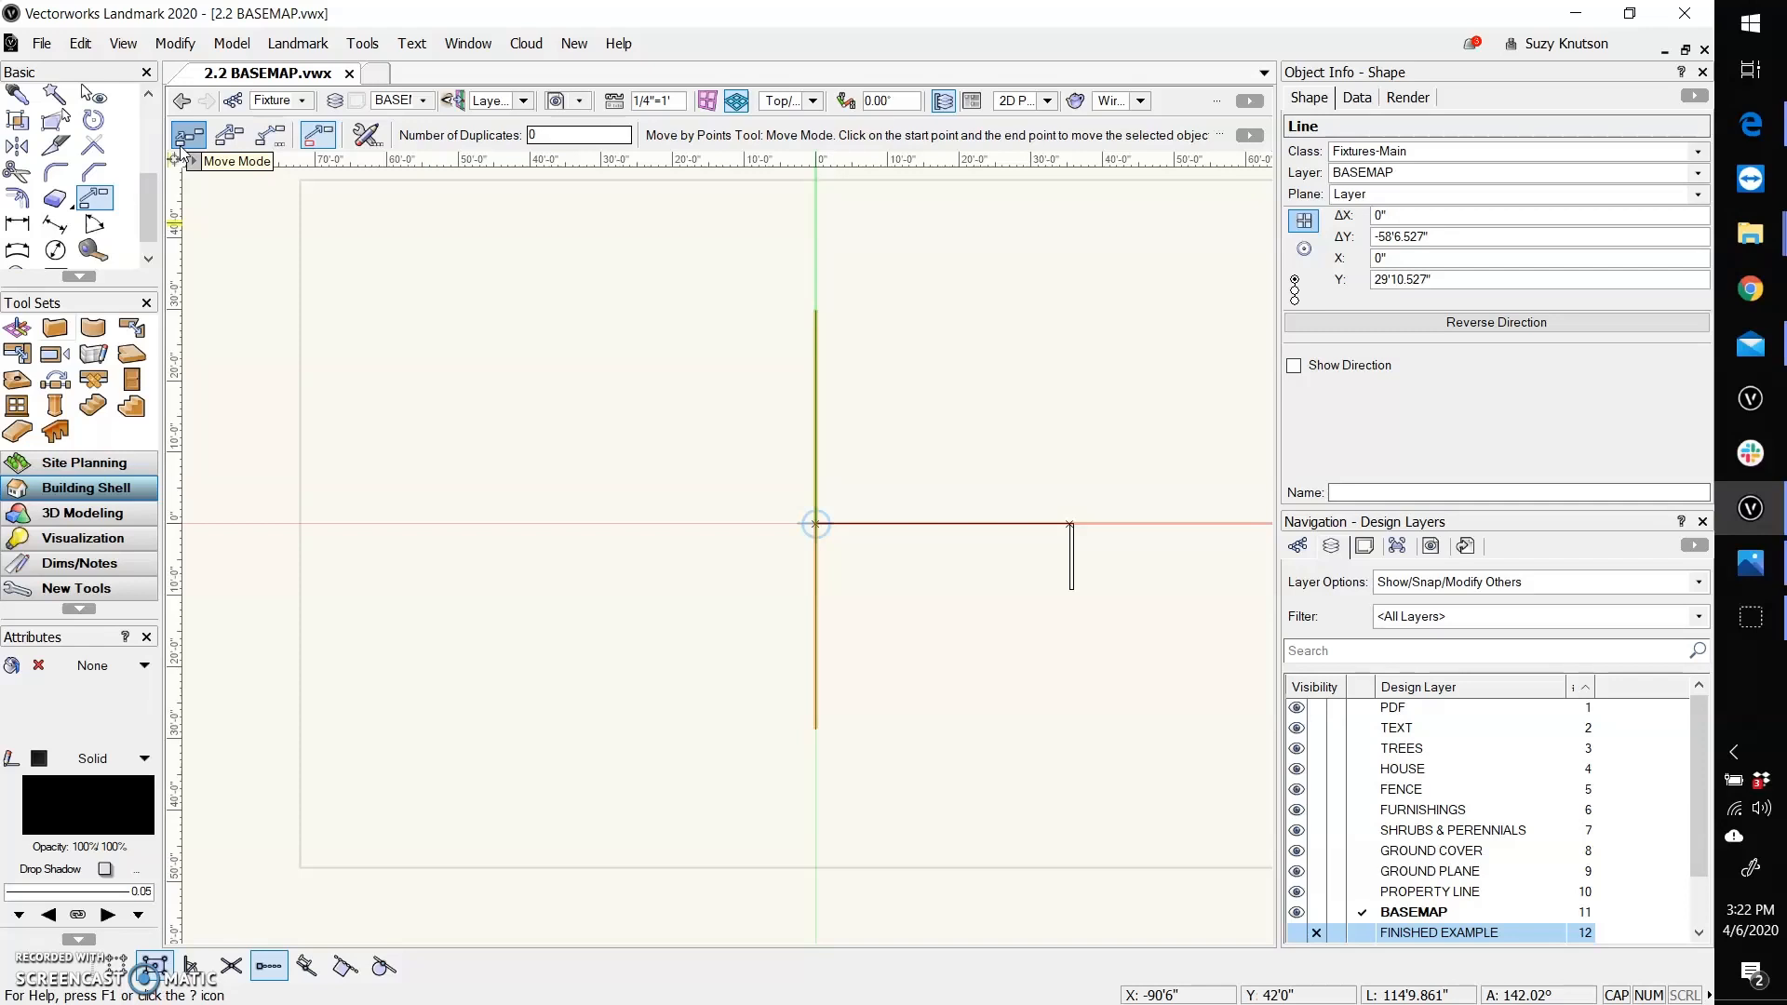
pyautogui.click(554, 132)
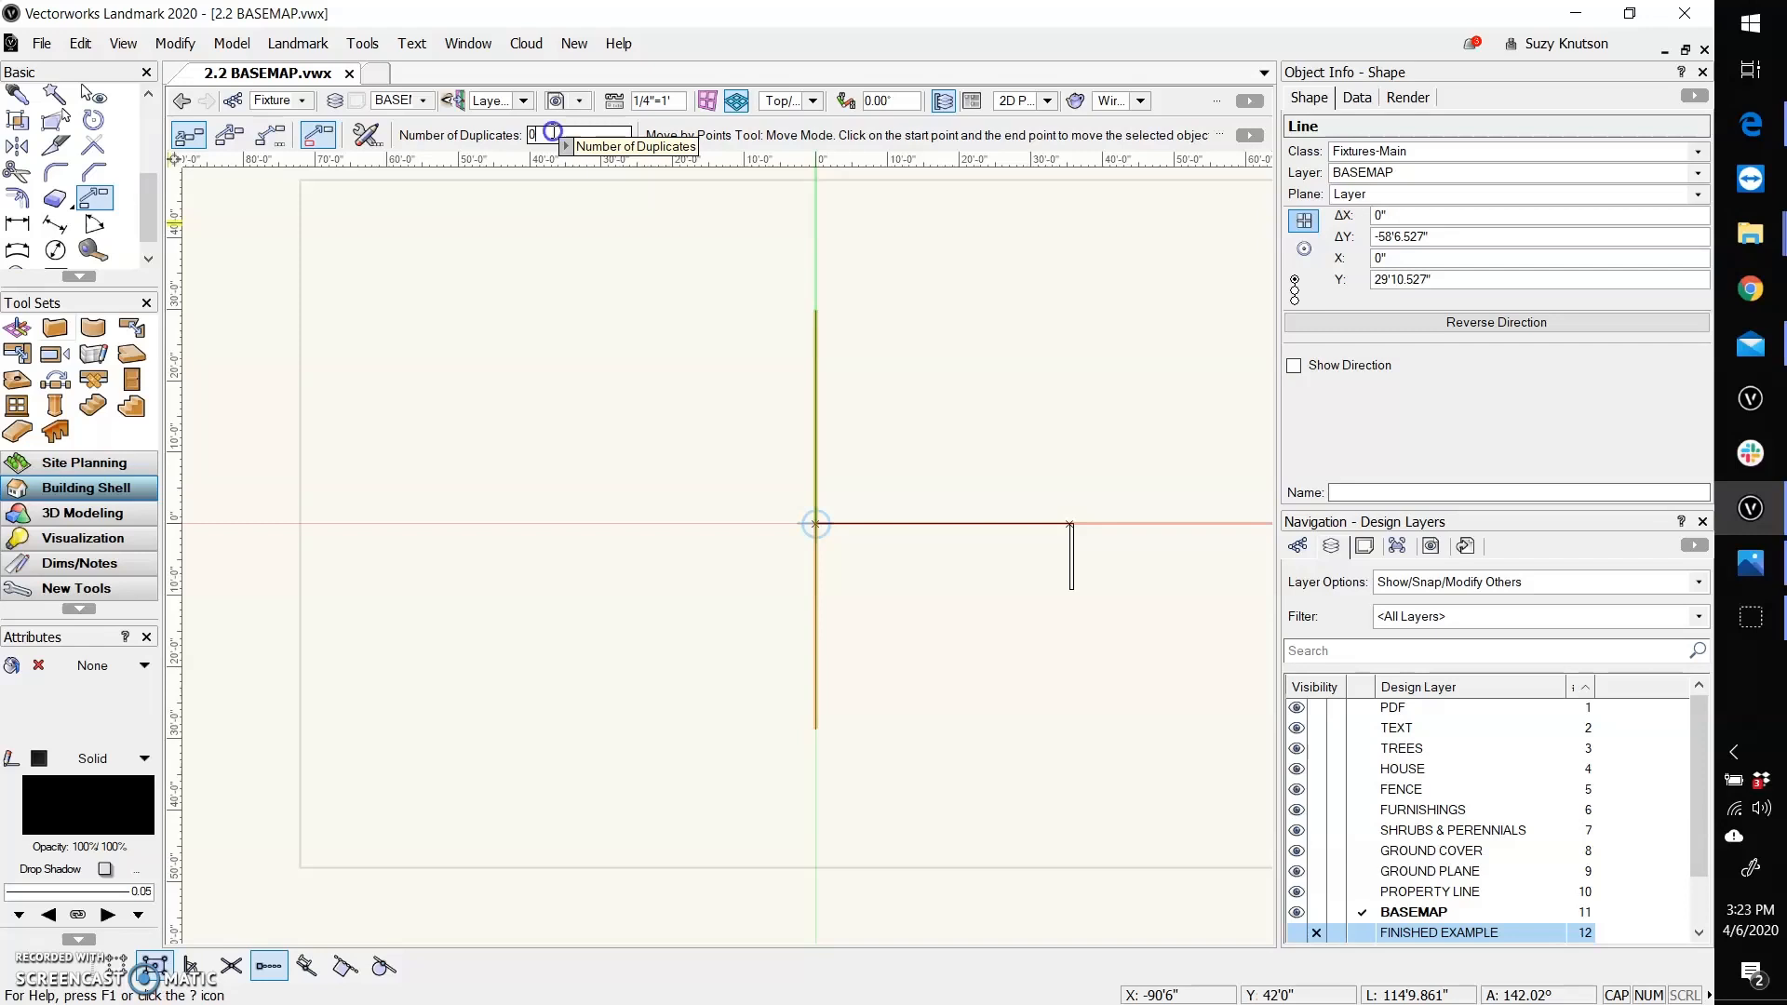
pyautogui.doubleClick(553, 132)
pyautogui.write('3')
pyautogui.click(696, 345)
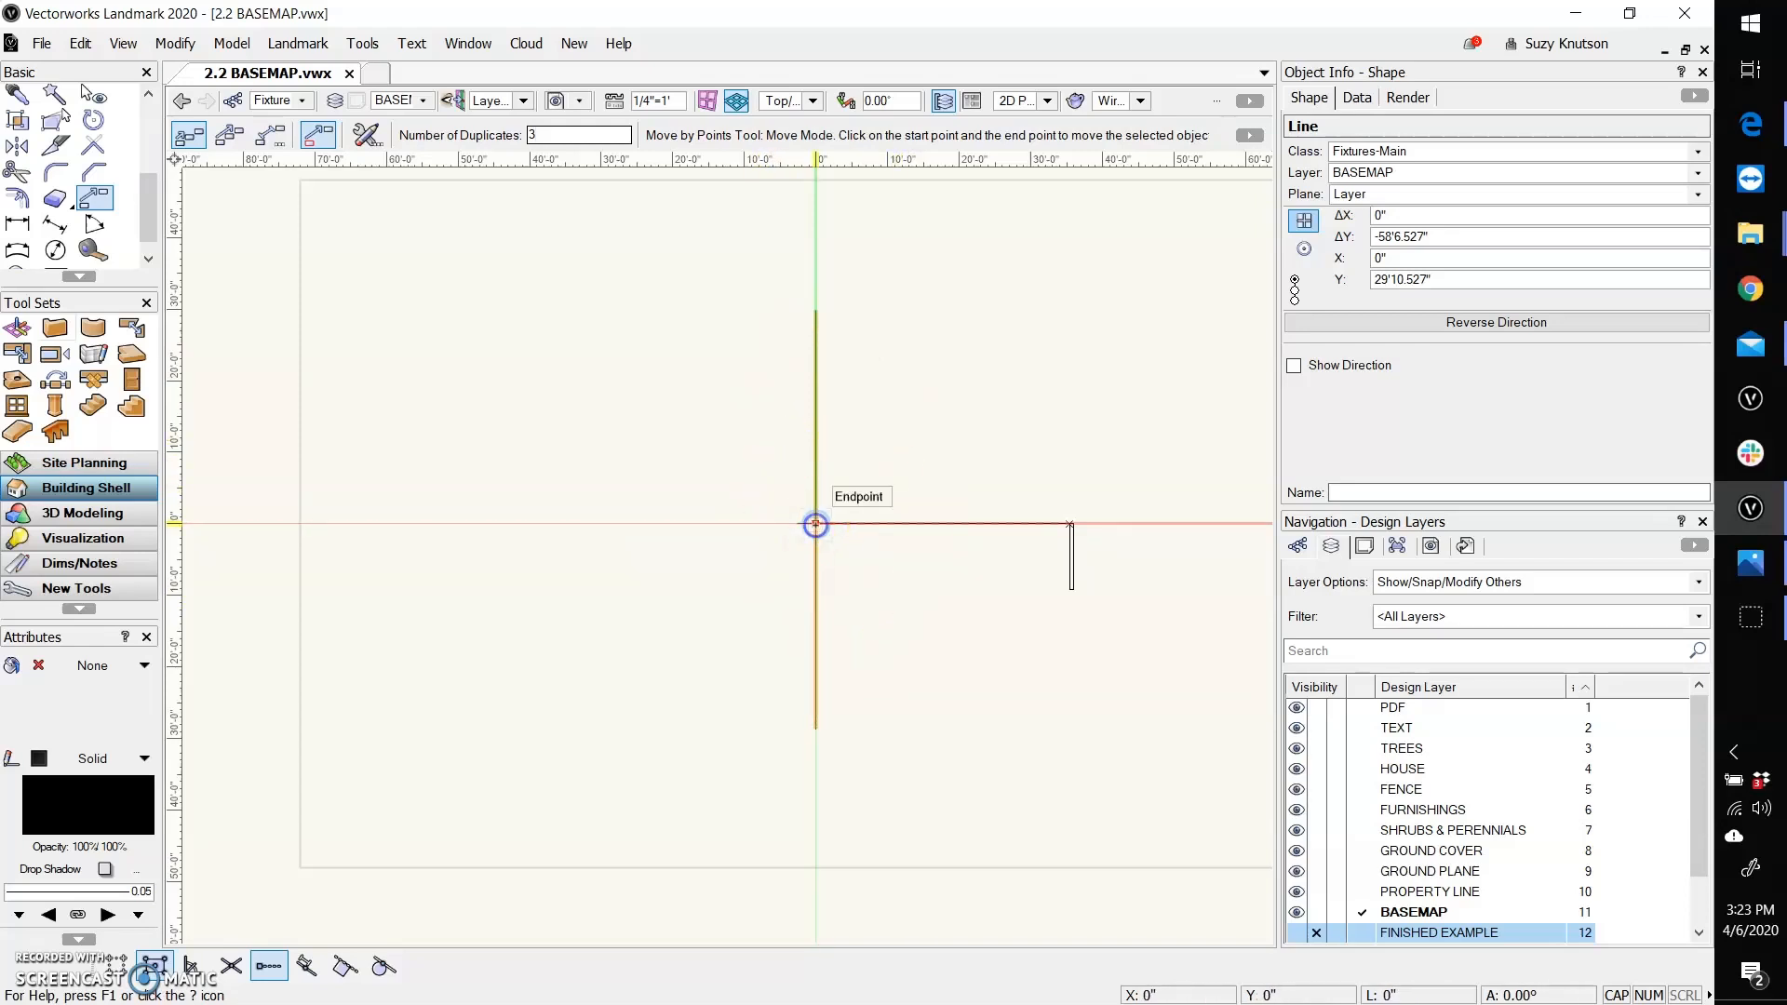
pyautogui.moveTo(815, 524); pyautogui.dragTo(903, 523)
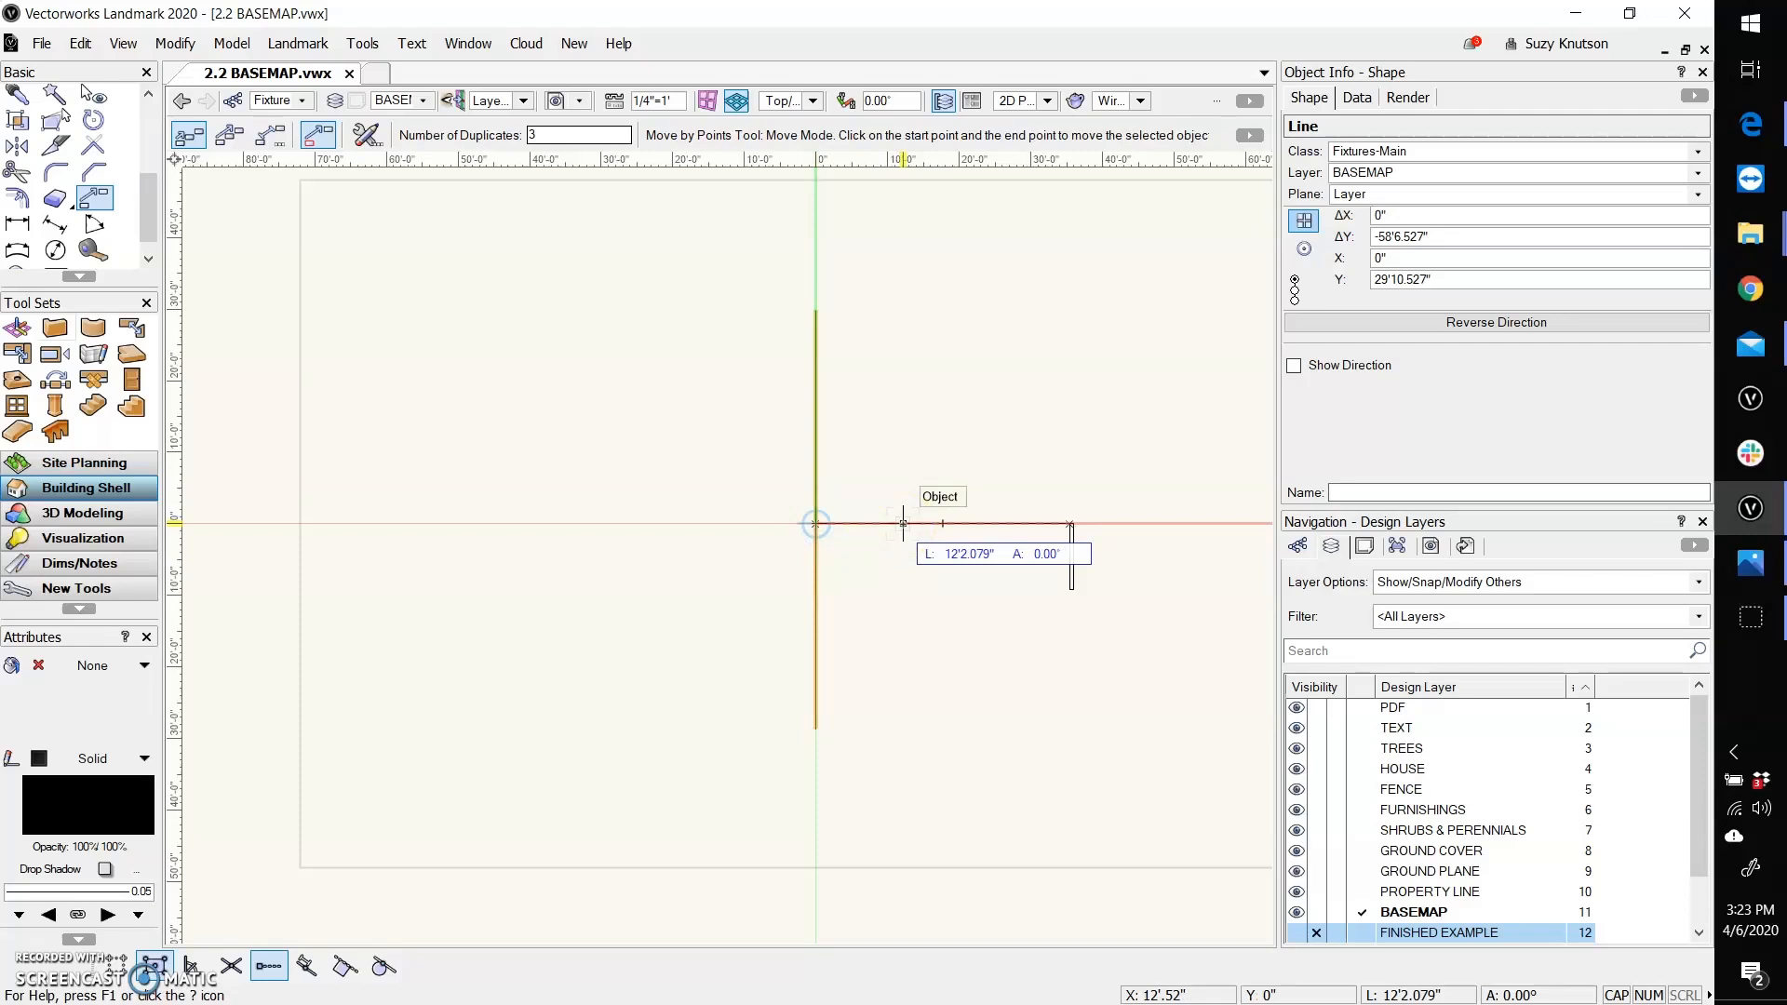
pyautogui.press('Tab')
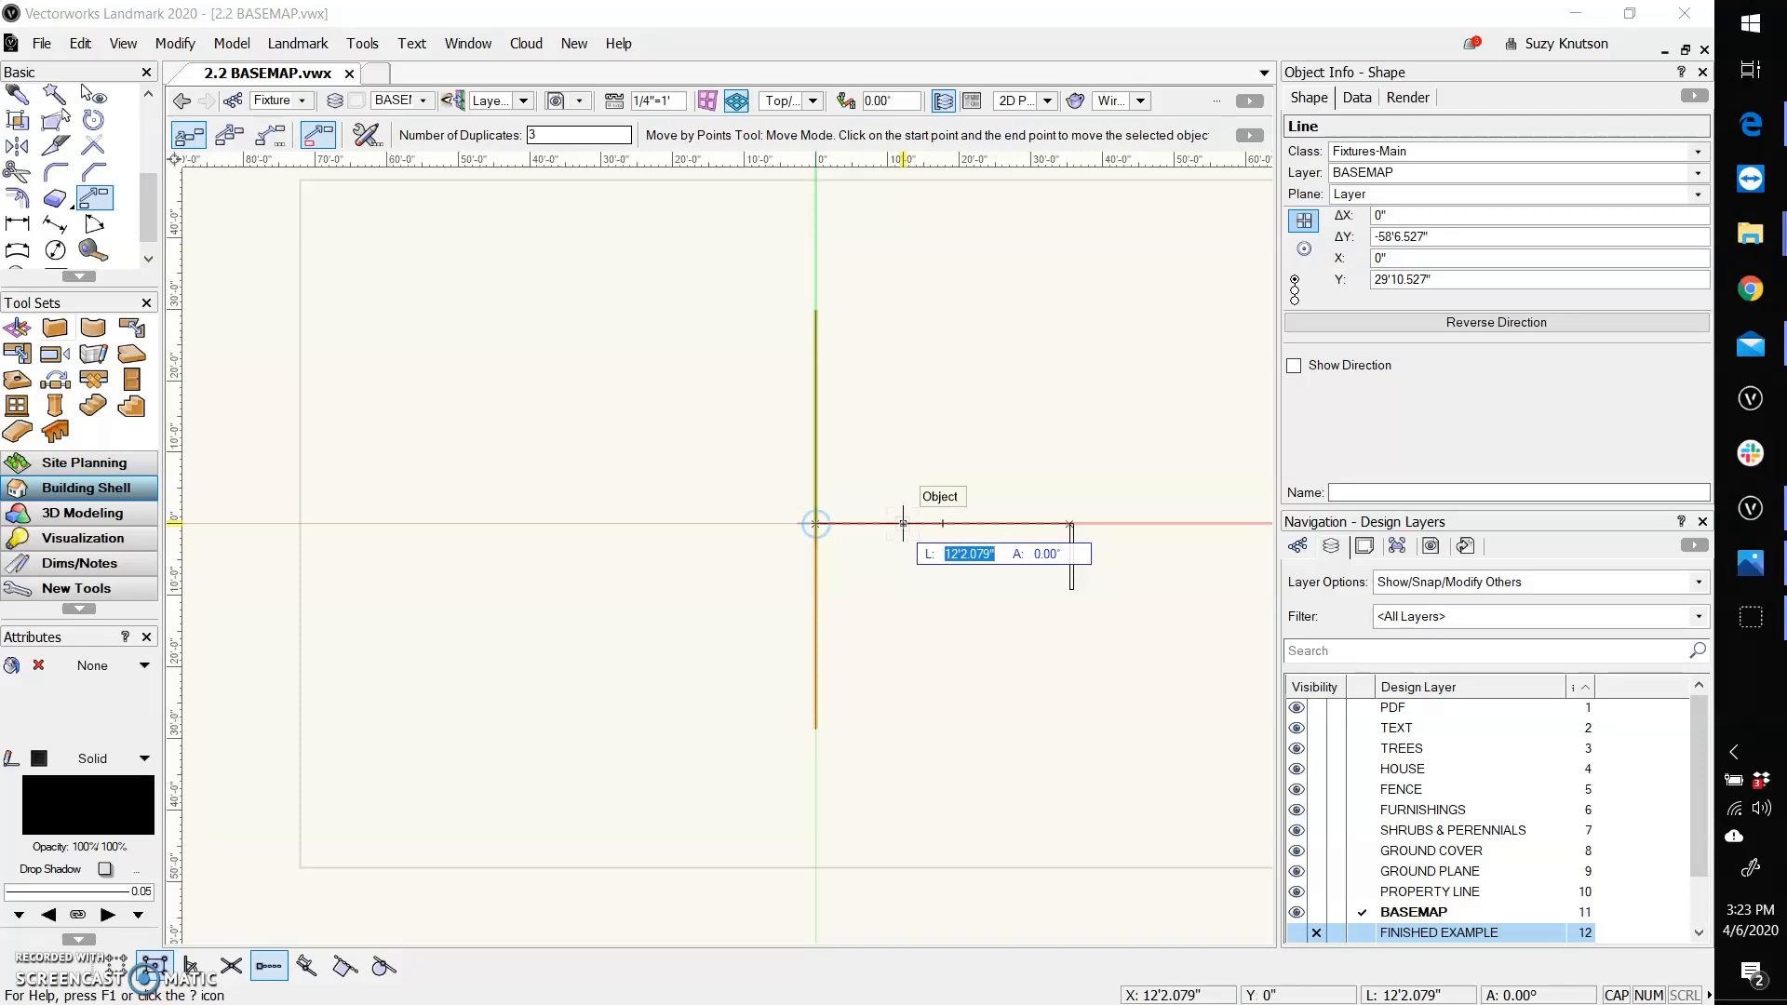
pyautogui.write("10'")
pyautogui.press('Tab')
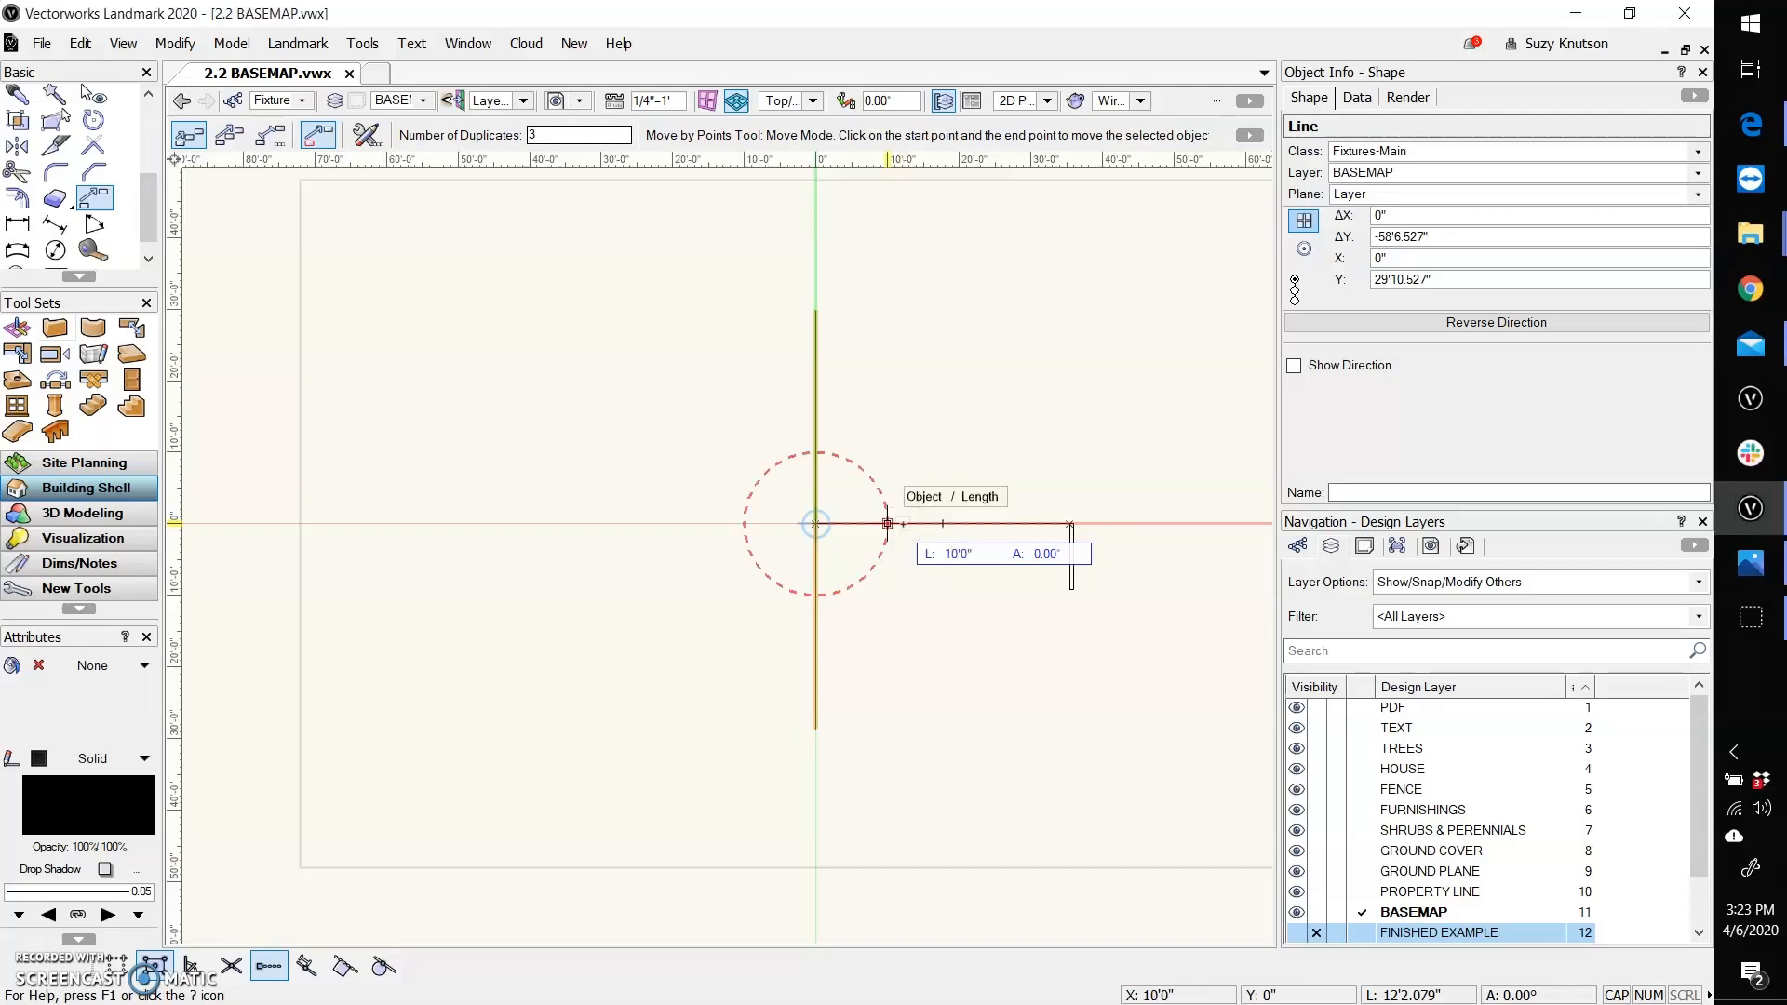
pyautogui.press('Return')
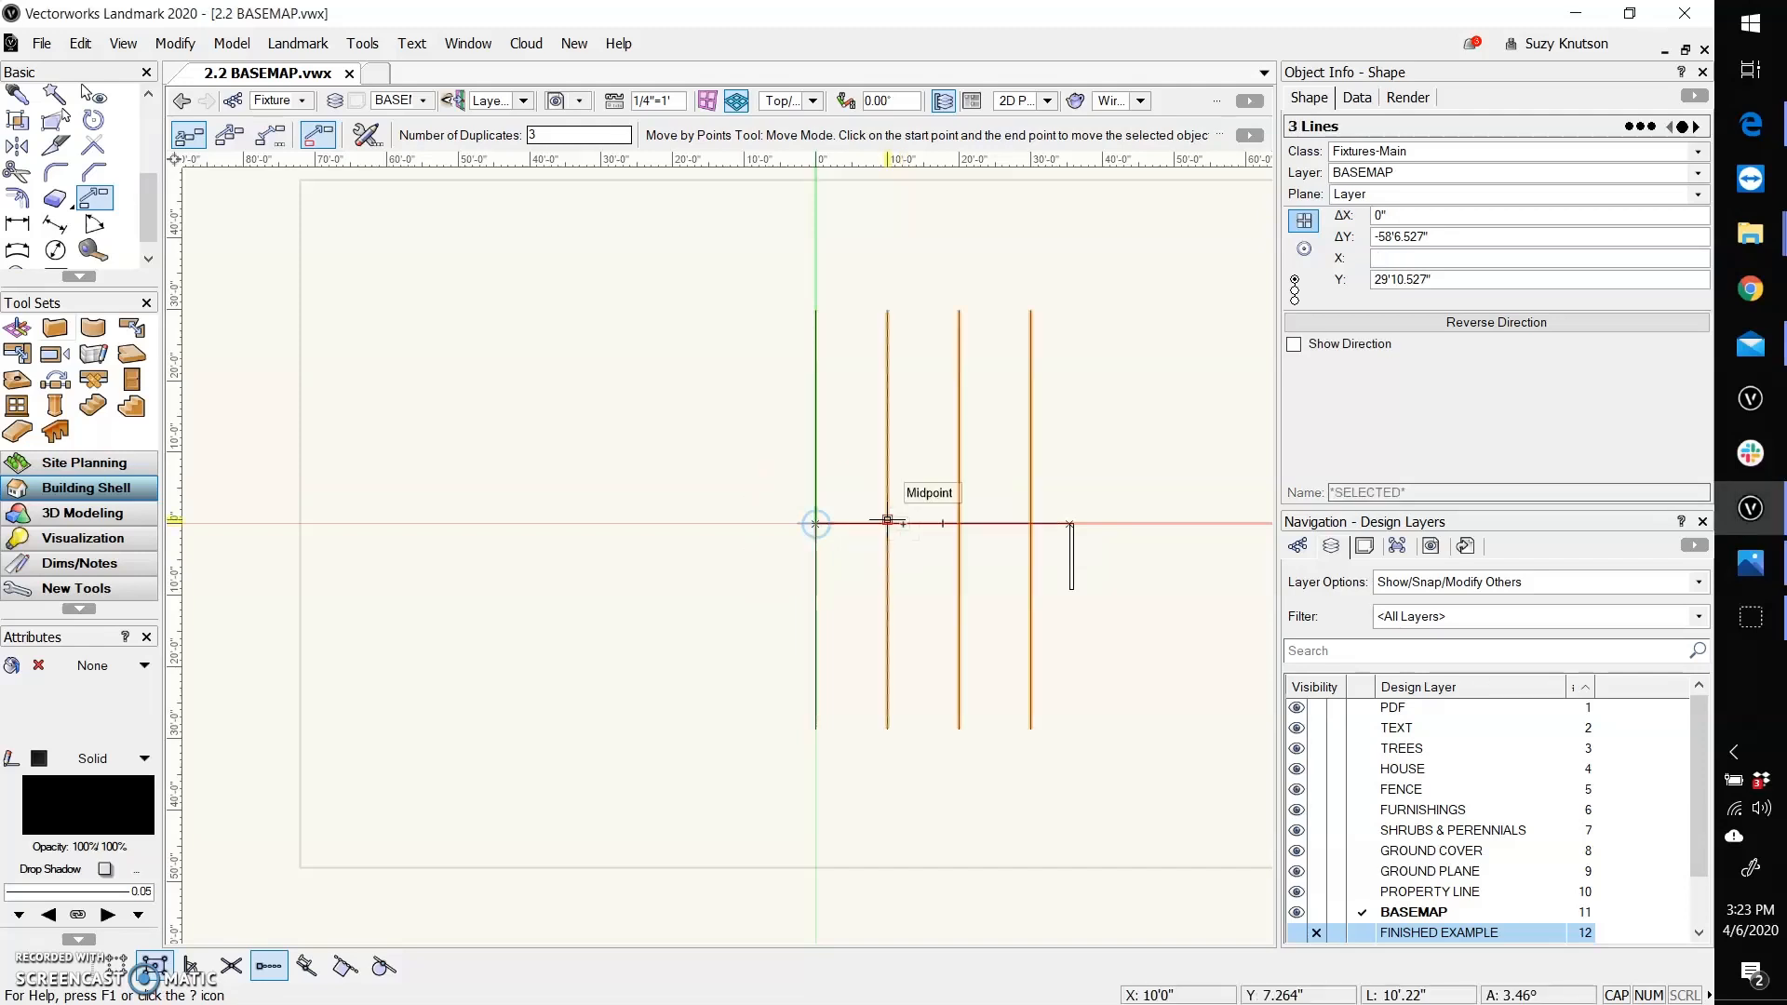
pyautogui.click(941, 524)
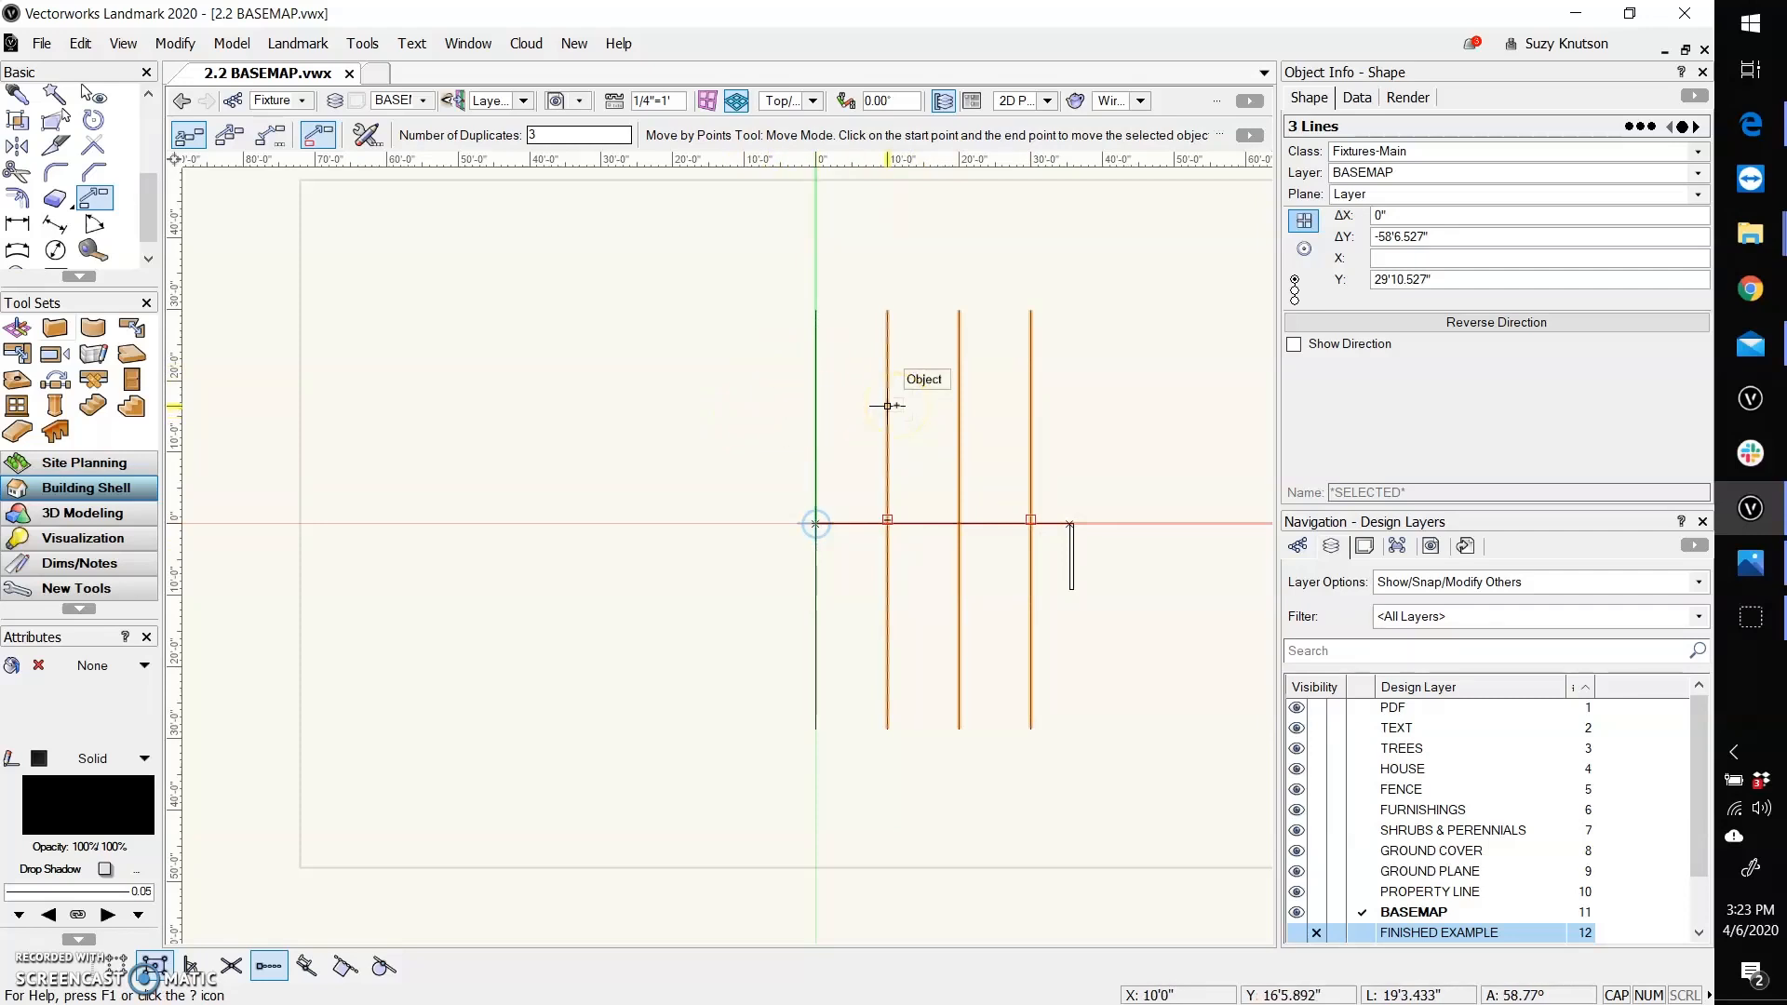
pyautogui.click(816, 397)
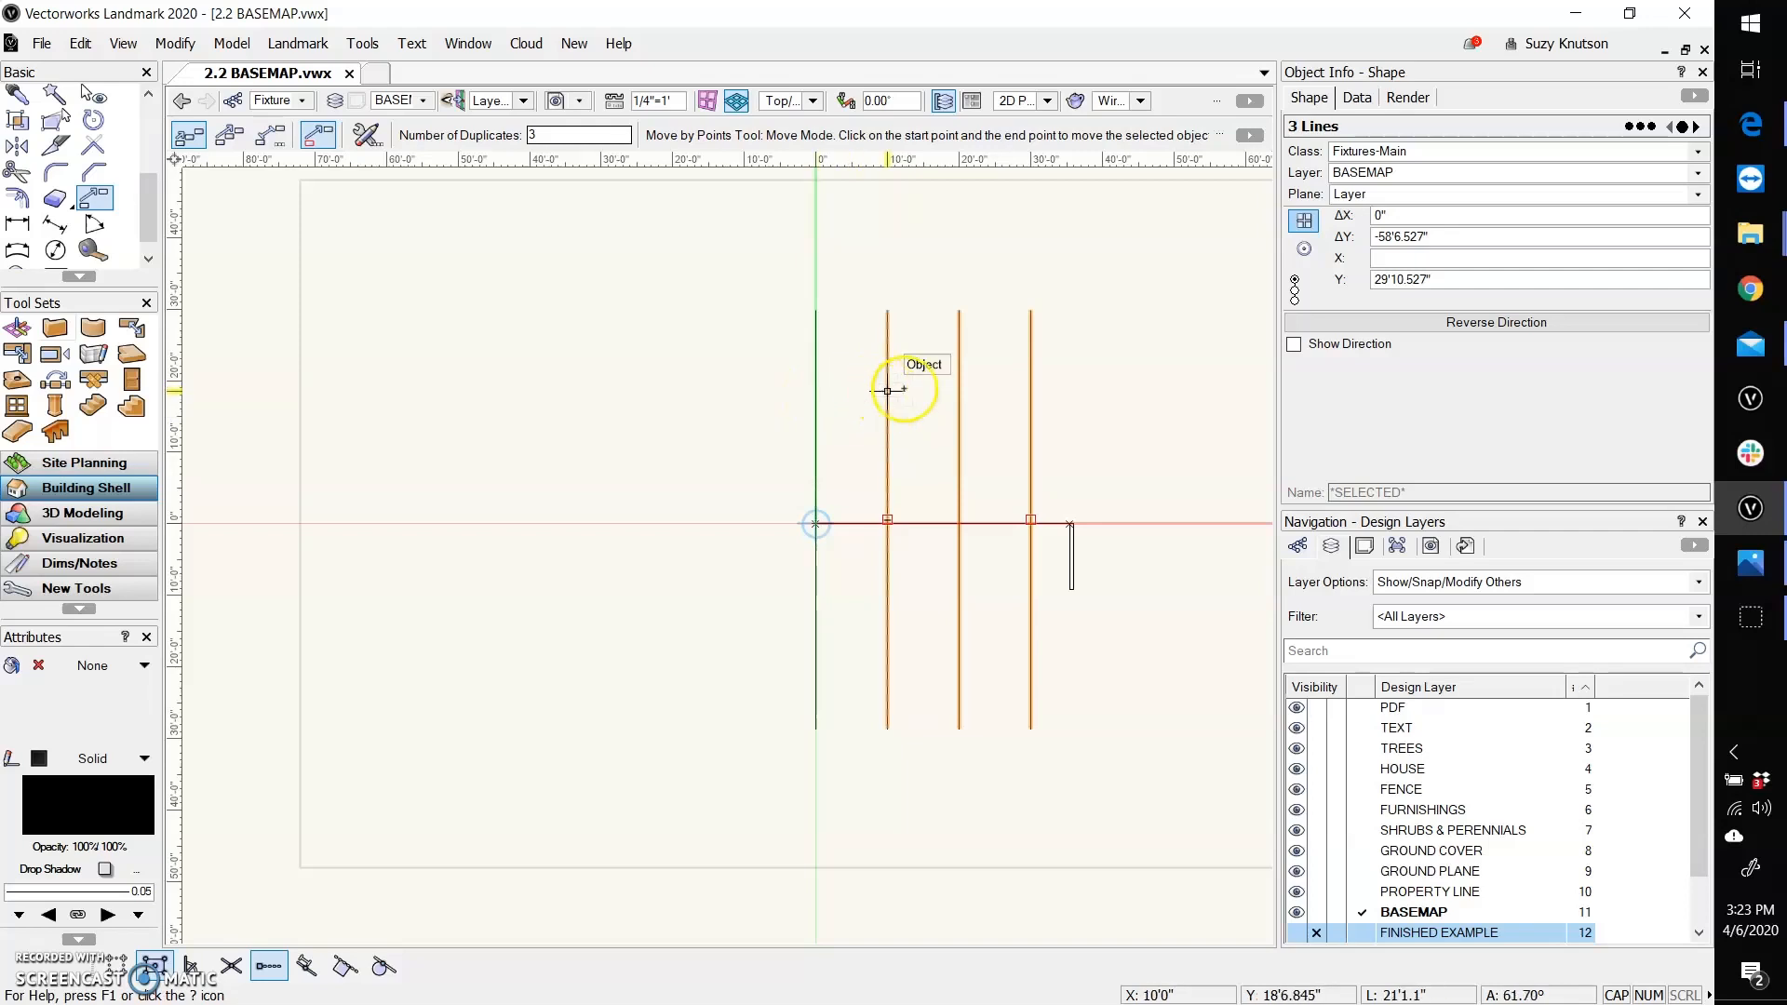
pyautogui.click(959, 391)
pyautogui.click(1031, 385)
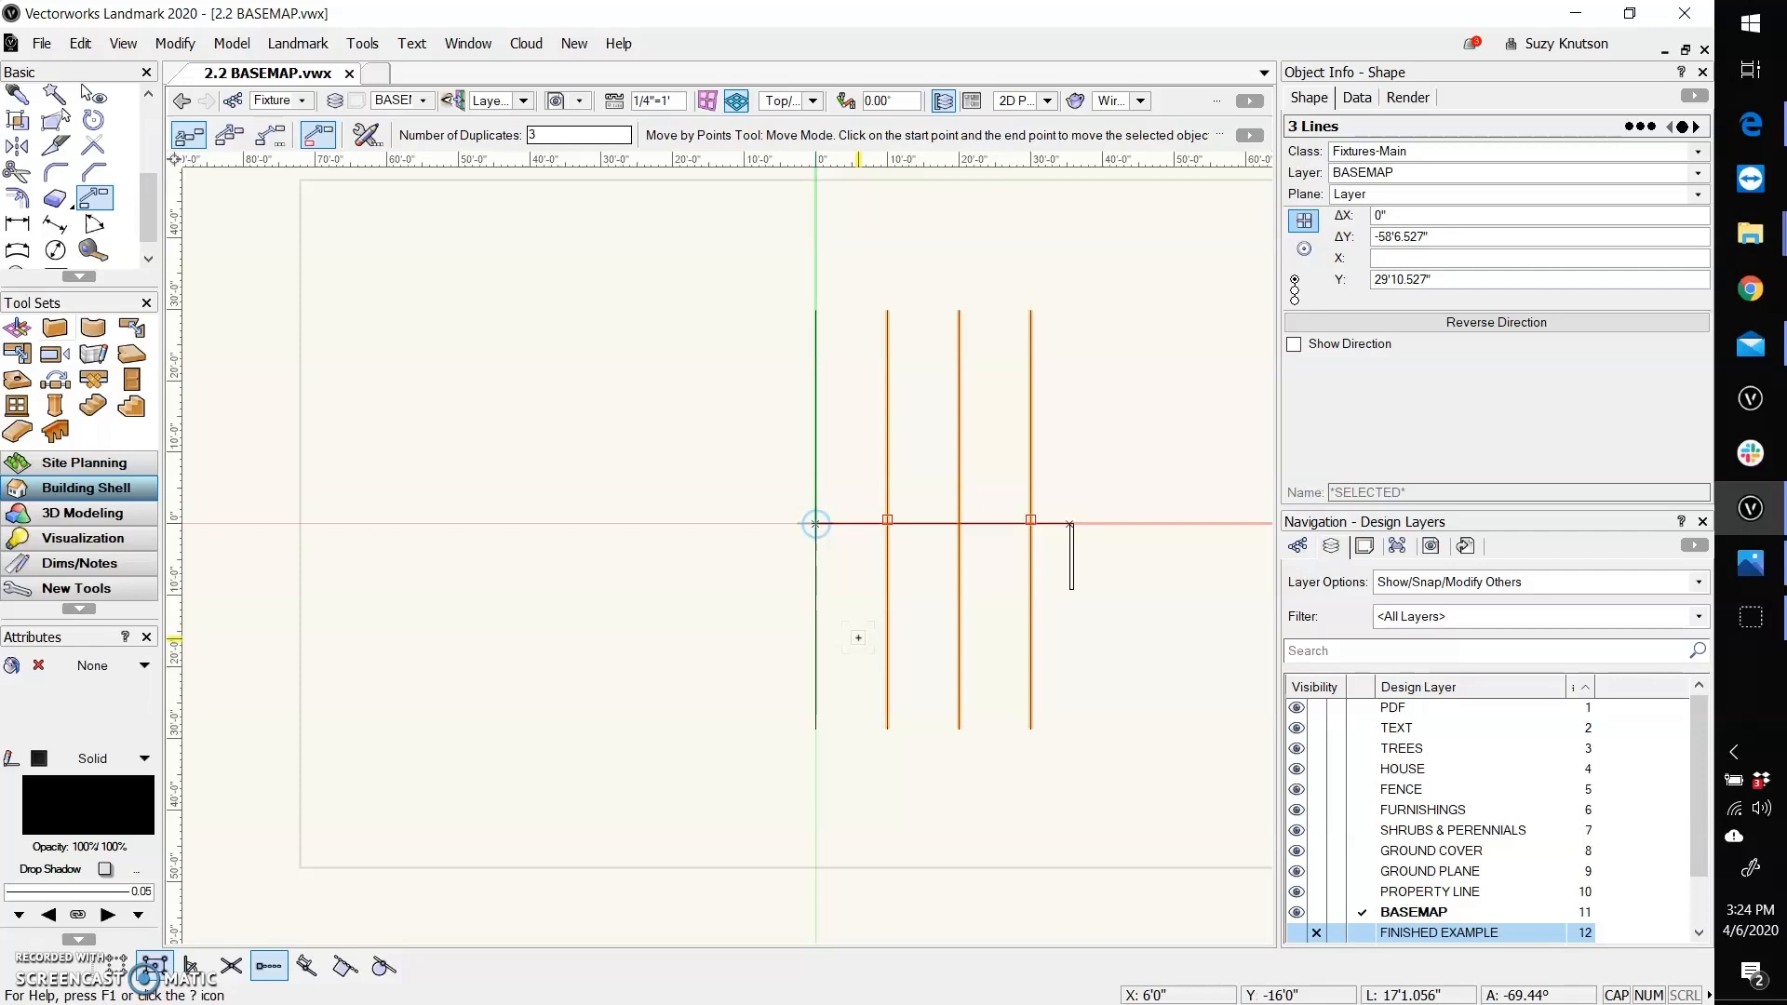
pyautogui.click(485, 524)
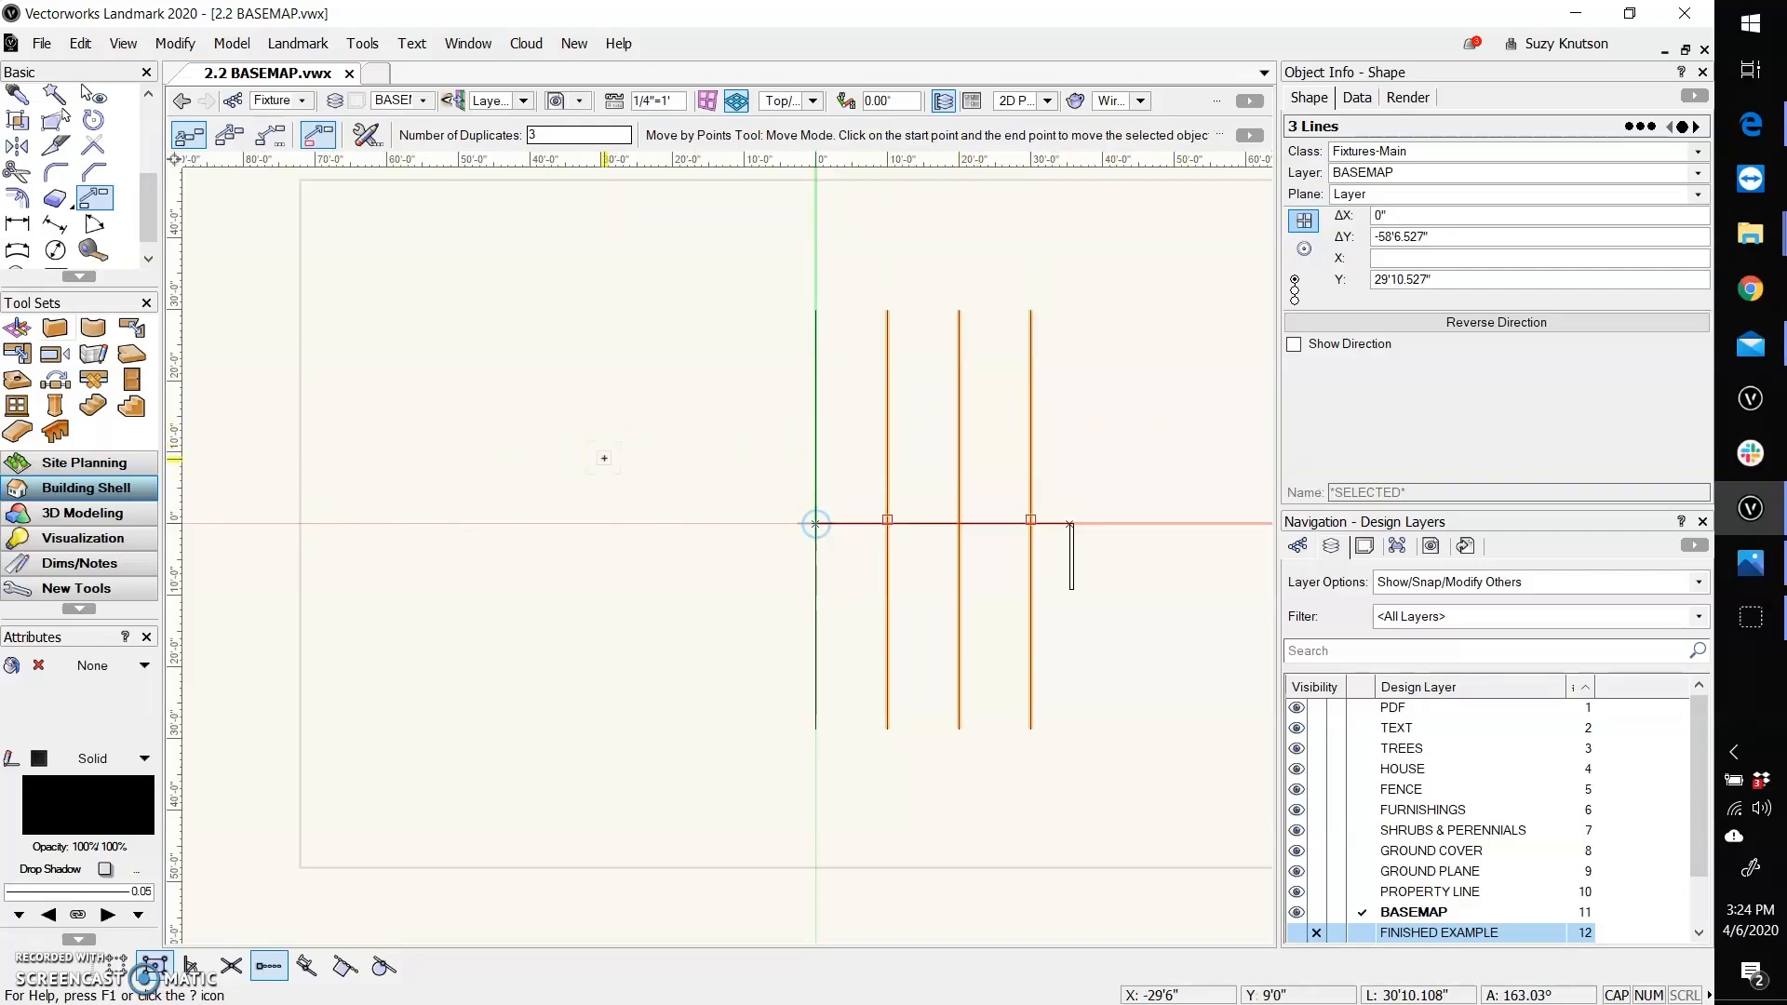
pyautogui.click(566, 472)
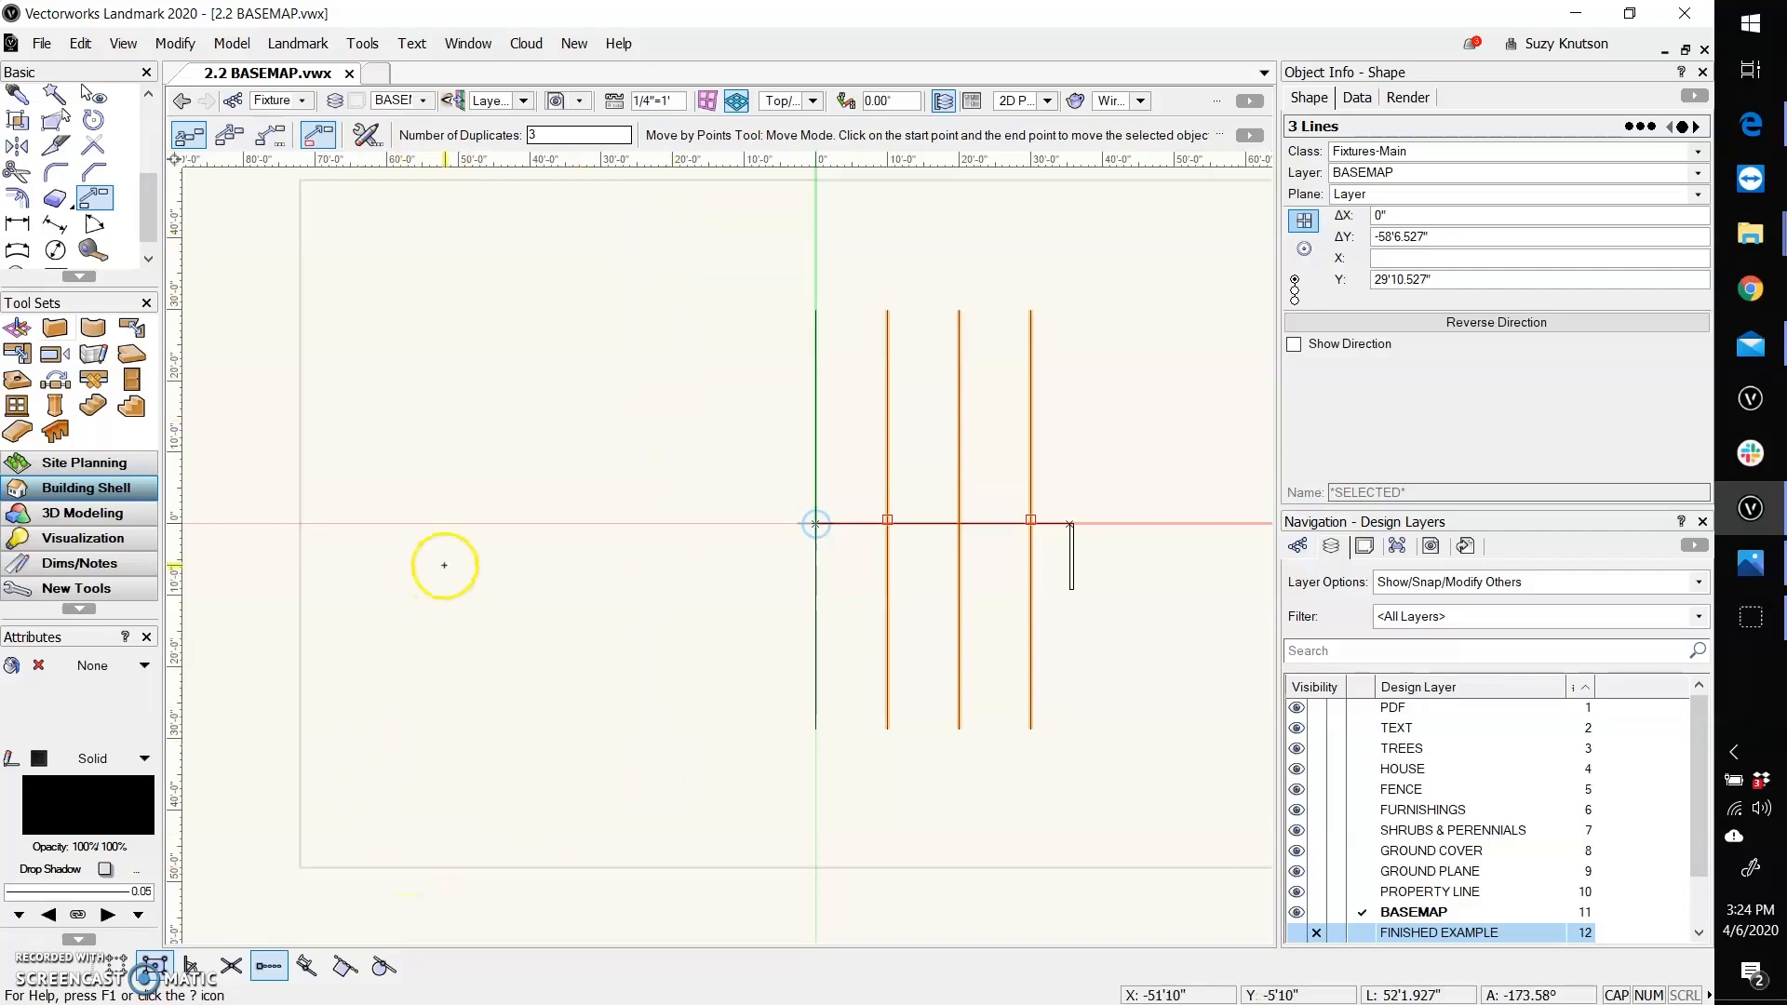
# Add the original vertical line at the origin to the selected duplicates, convert all four lines to guides, and clear the selection.
pyautogui.press('x')
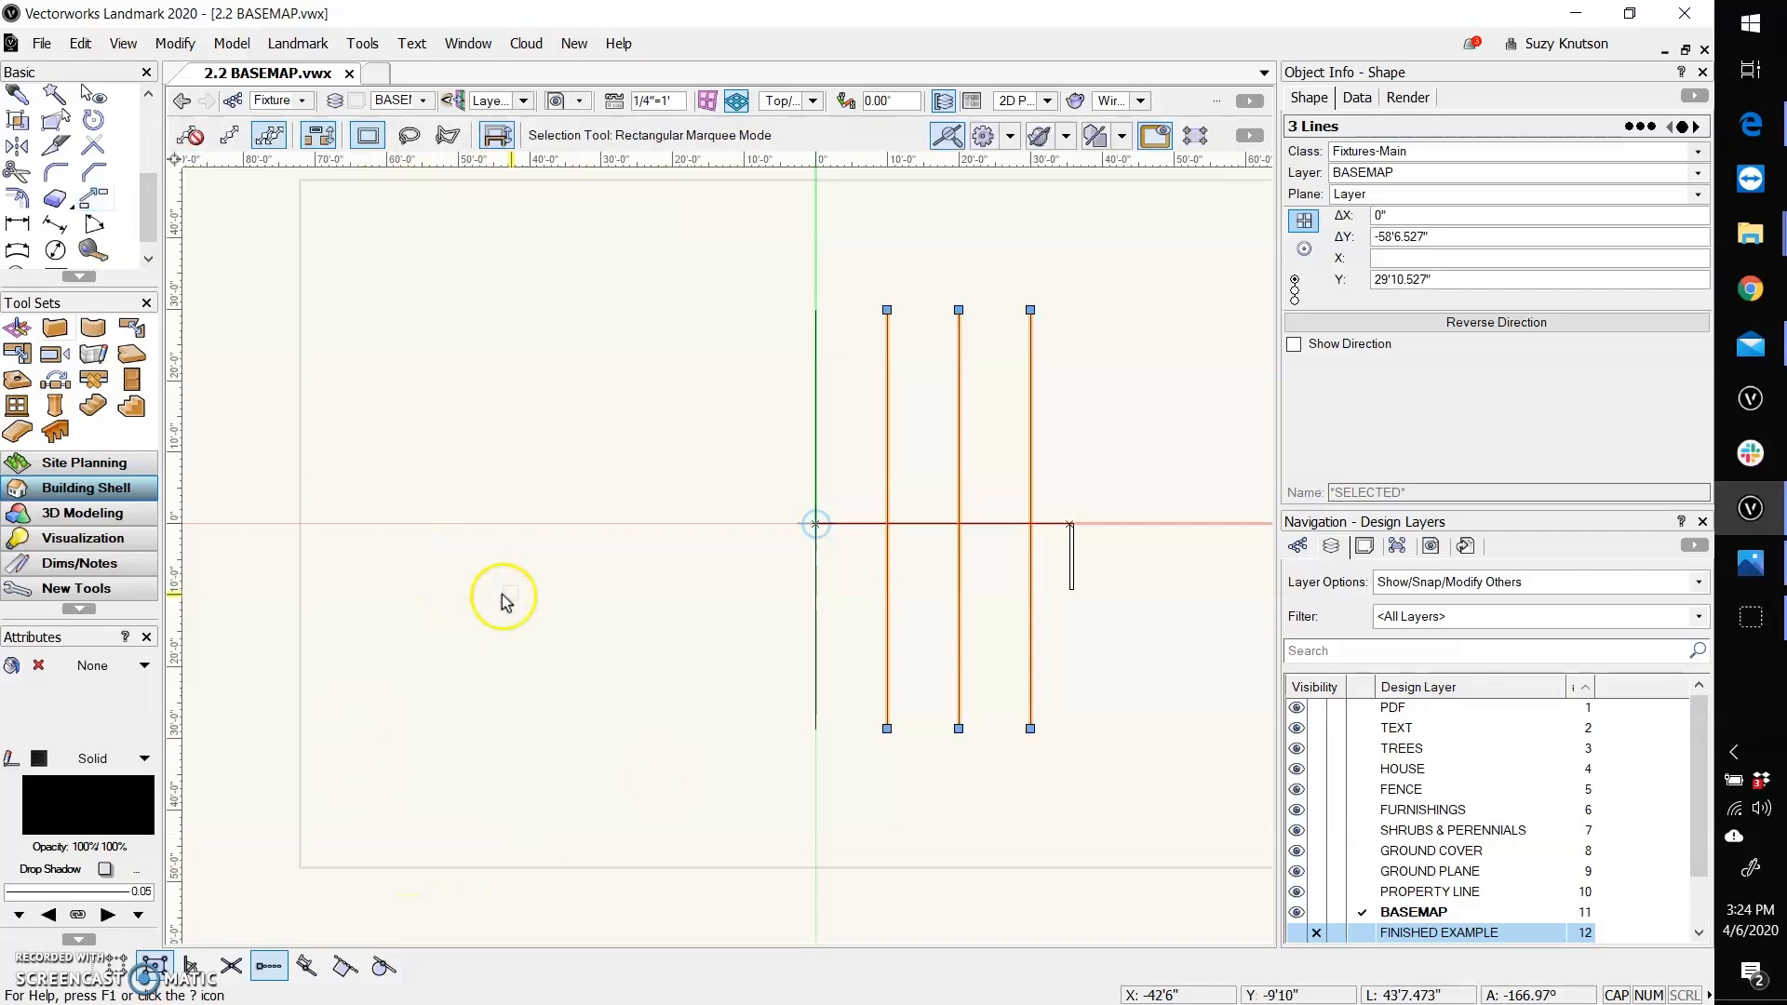
pyautogui.keyDown('shift'); pyautogui.click(814, 580); pyautogui.keyUp('shift')
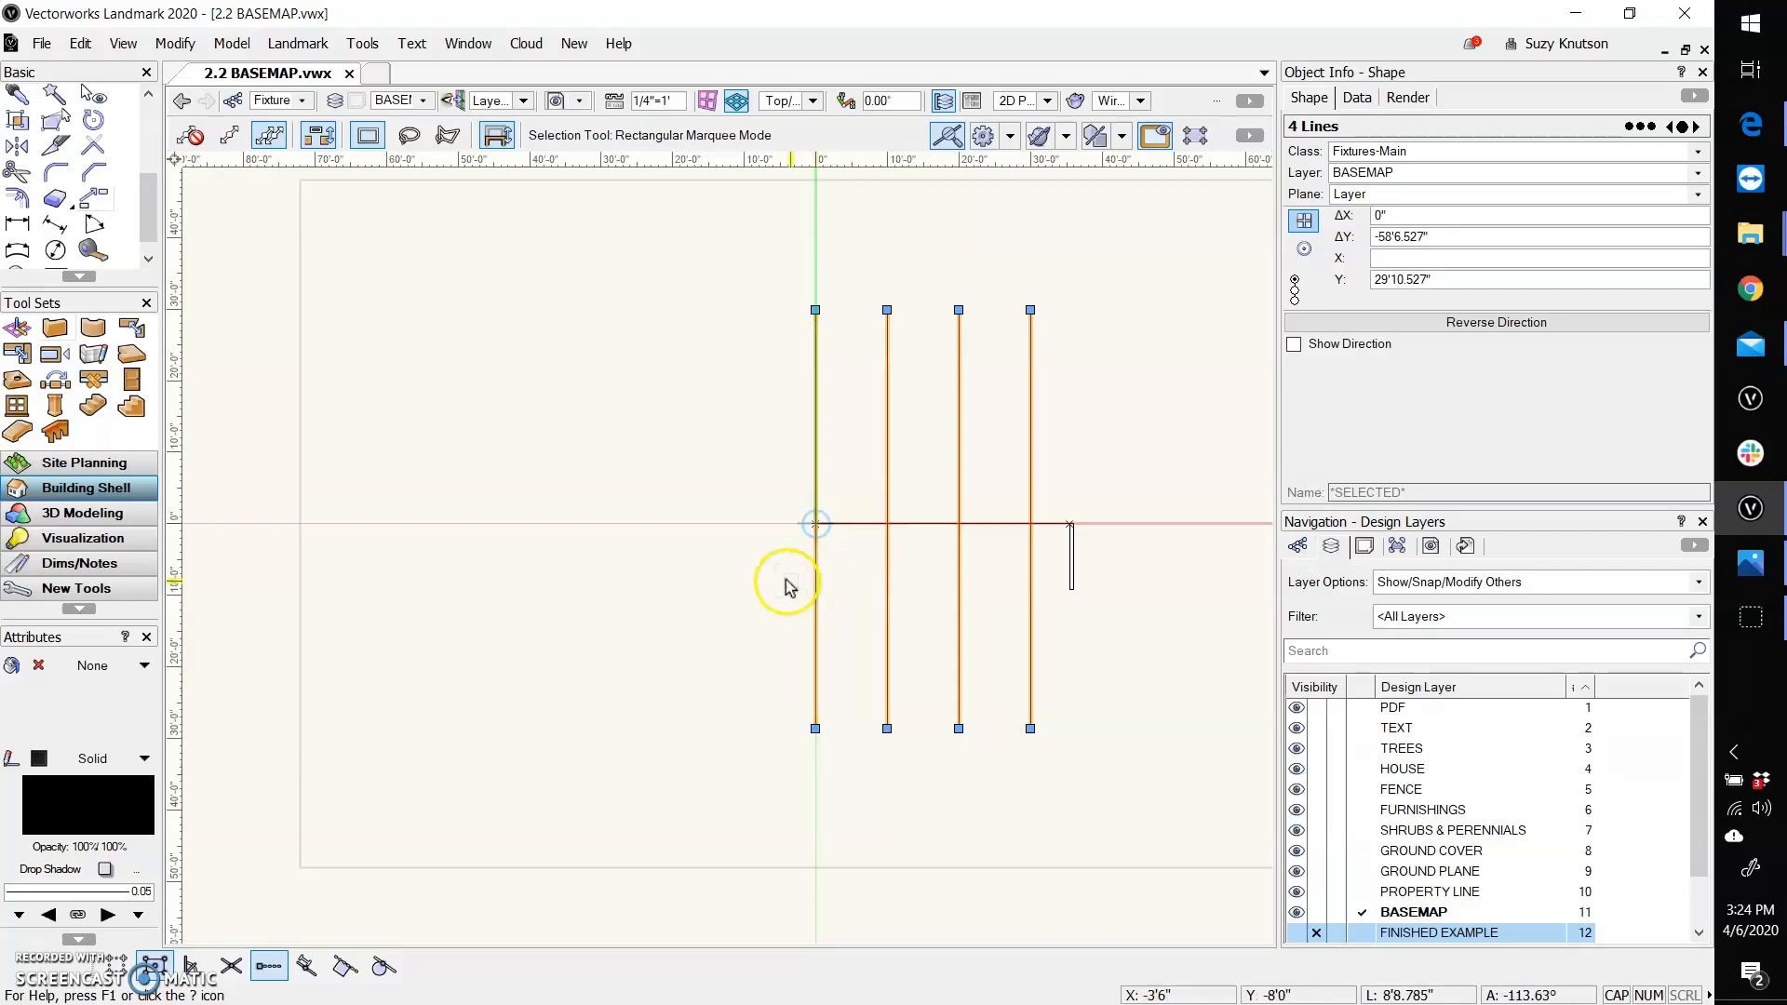
pyautogui.click(193, 52)
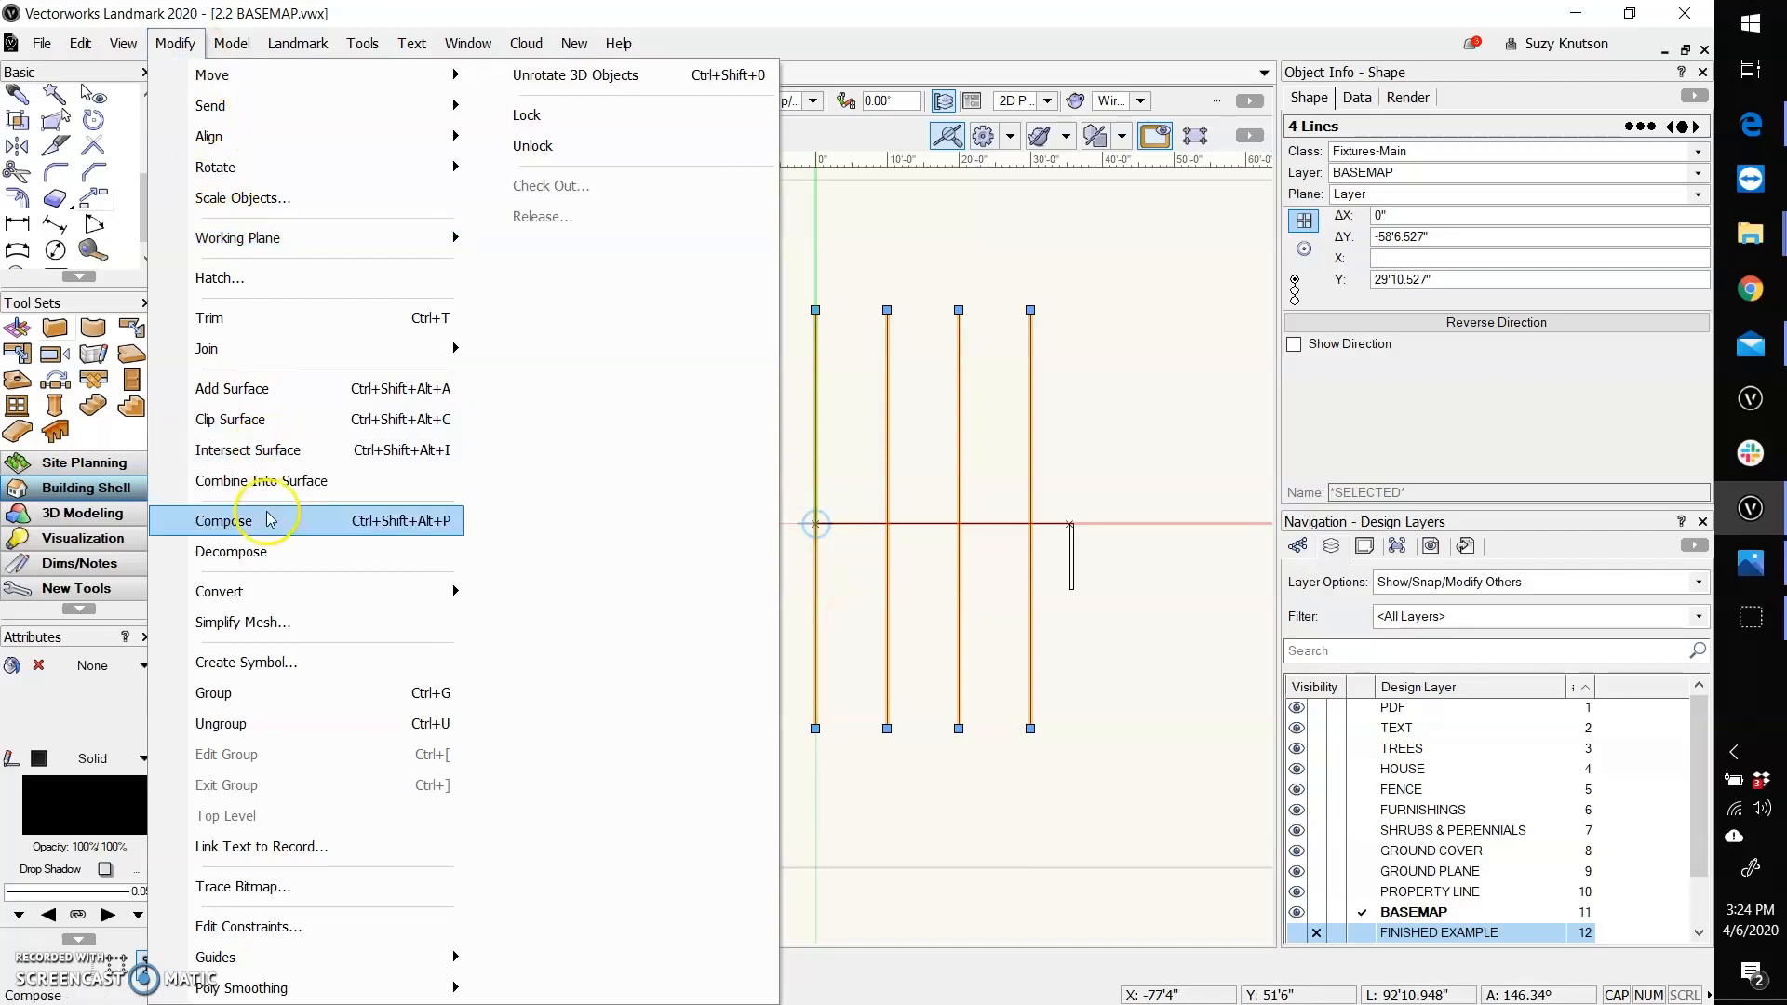
pyautogui.moveTo(256, 966)
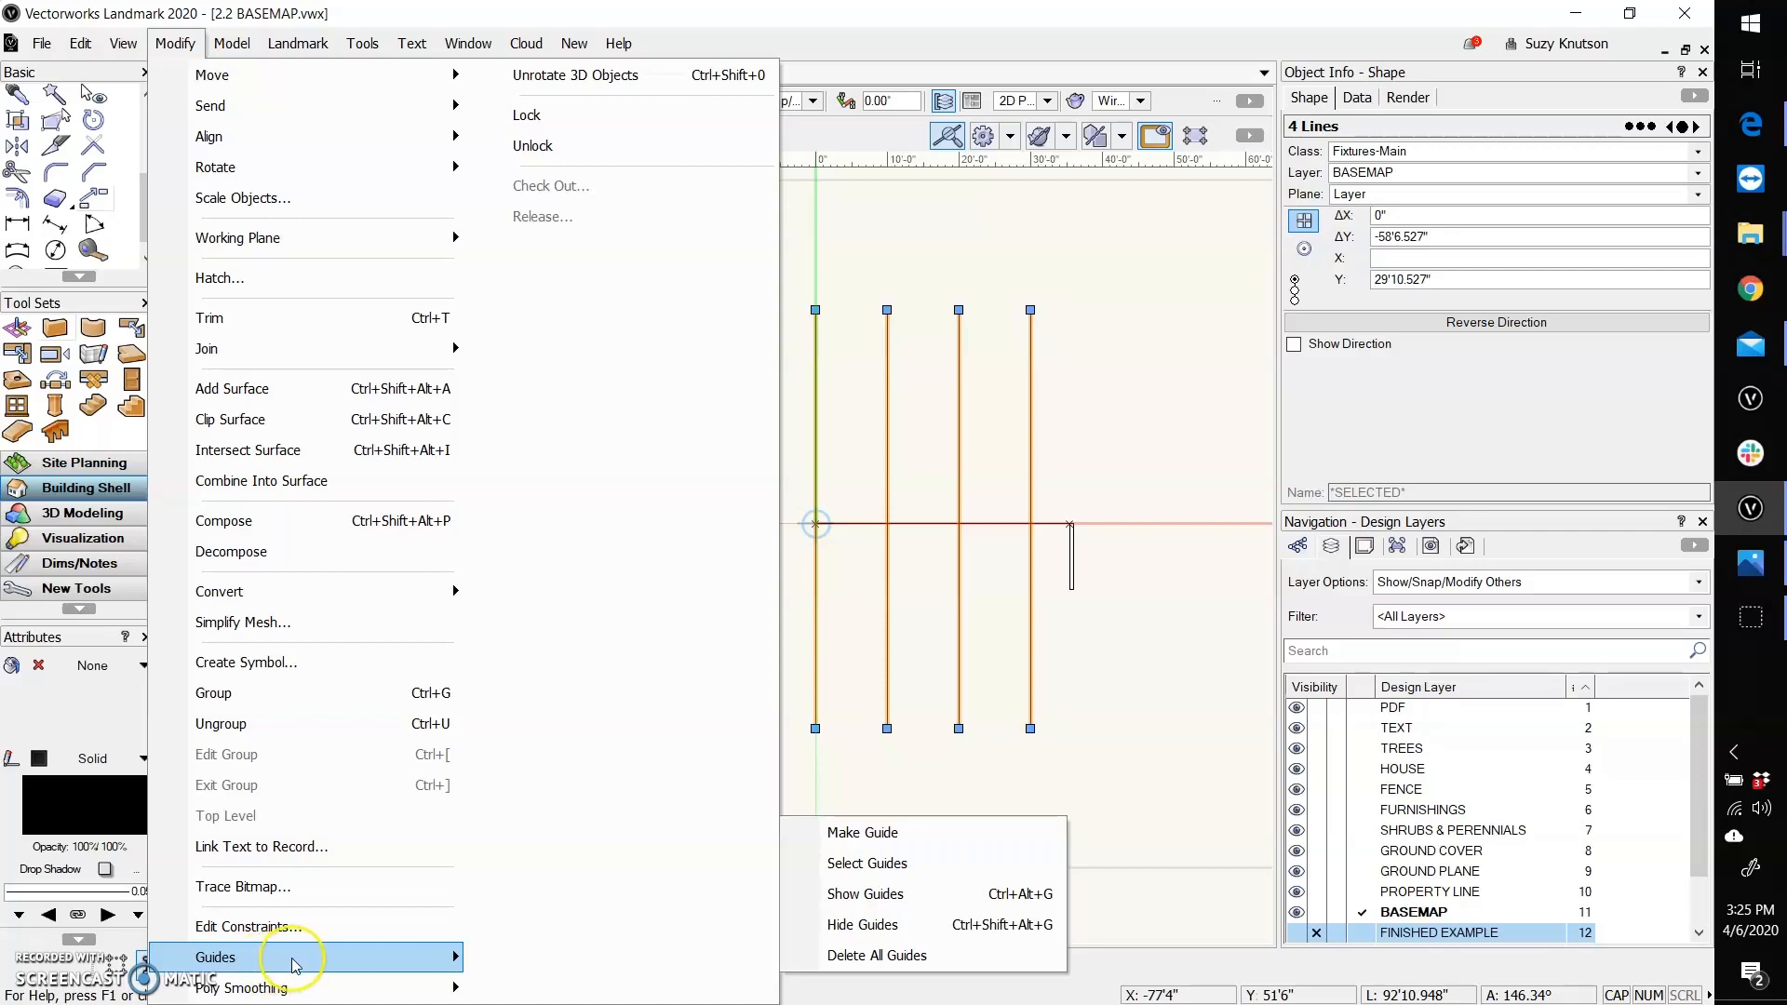
pyautogui.click(891, 846)
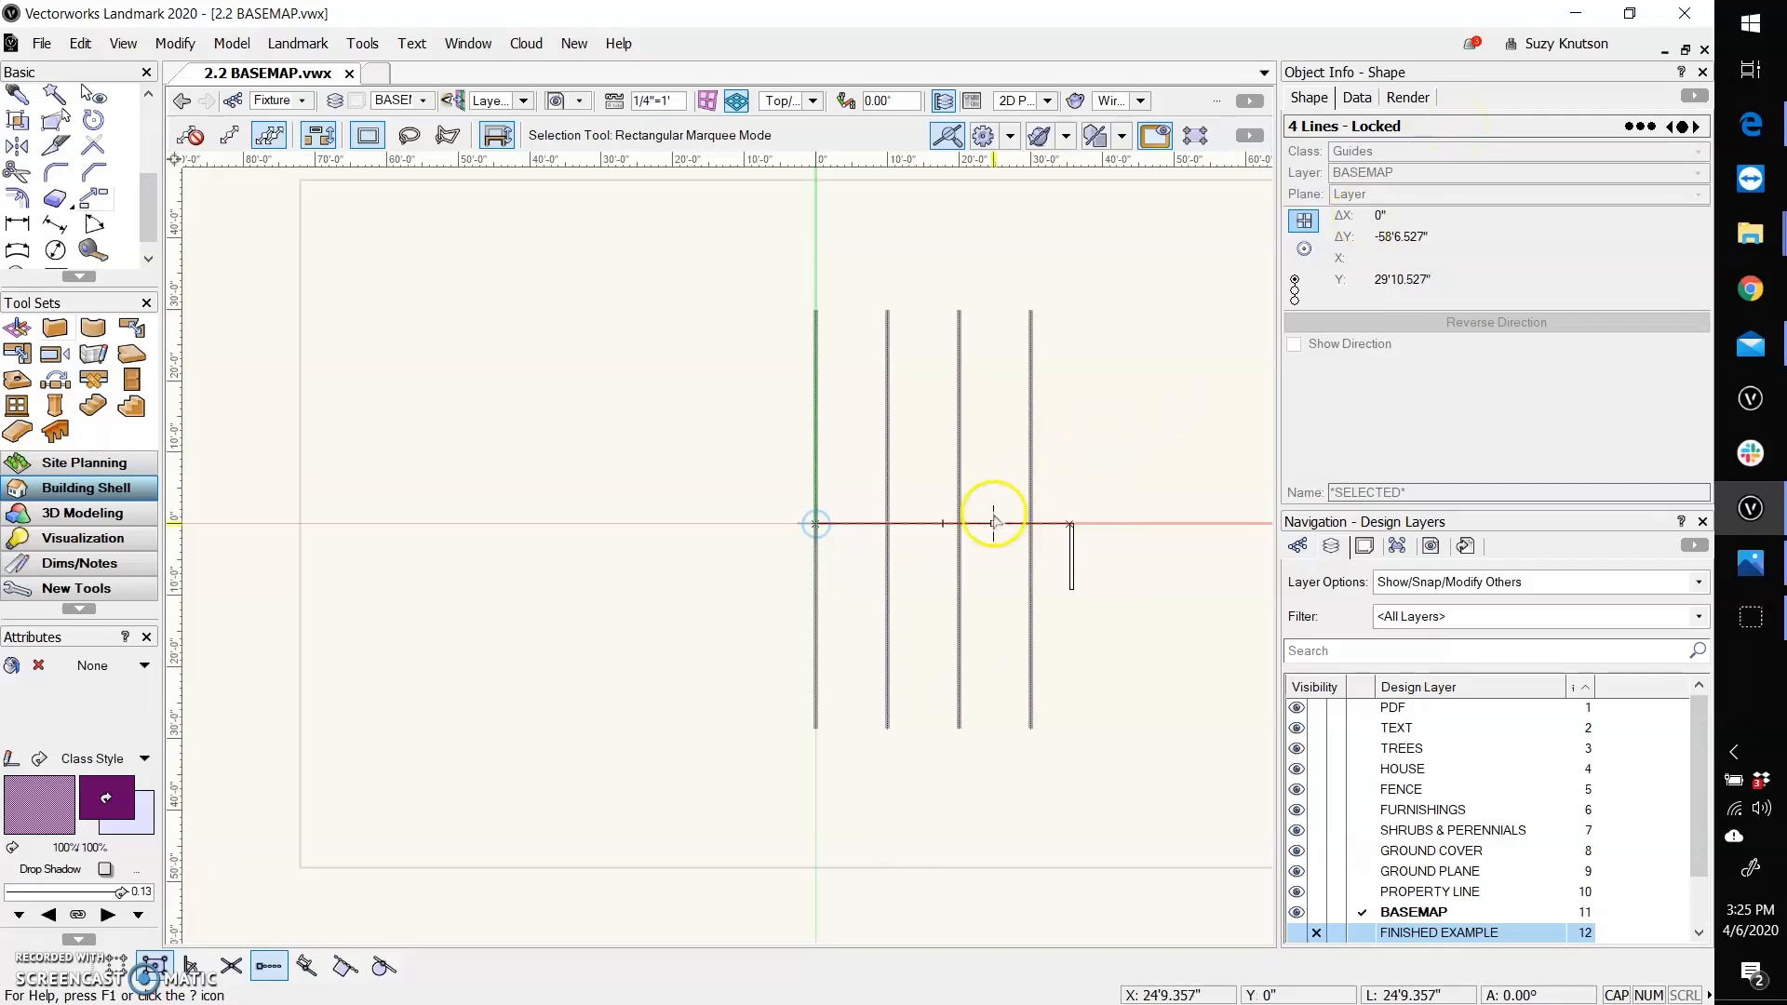
pyautogui.click(705, 686)
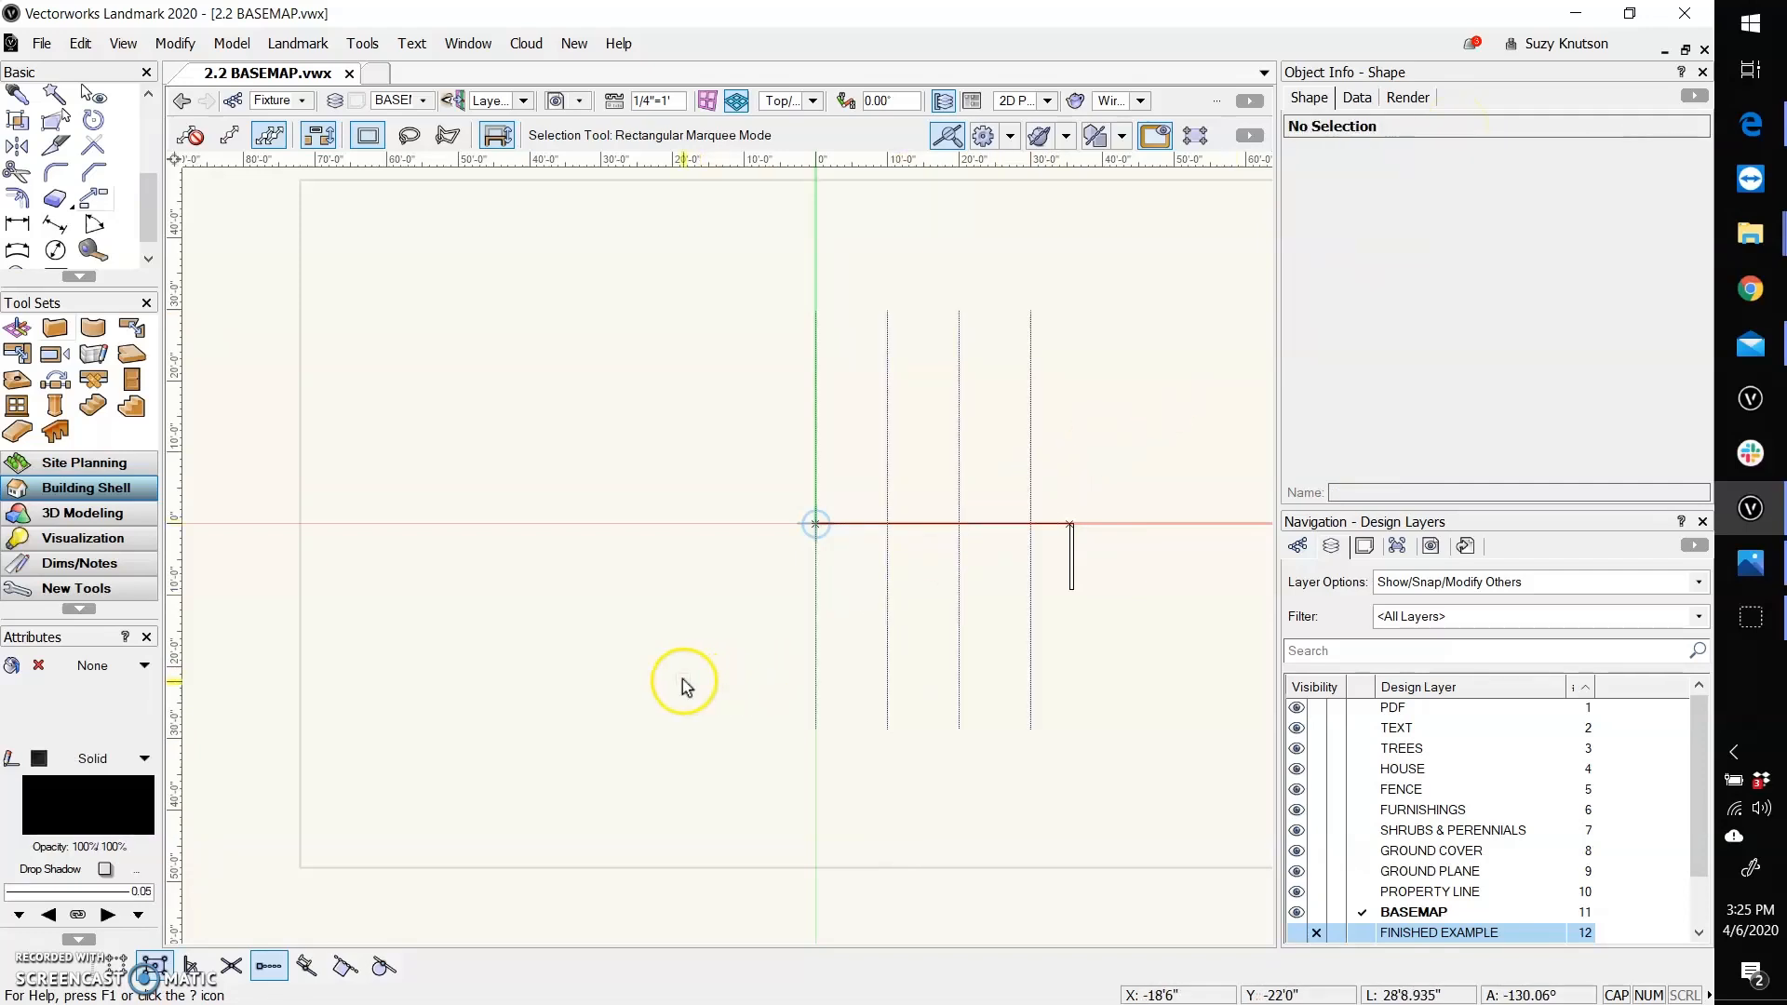
pyautogui.click(958, 438)
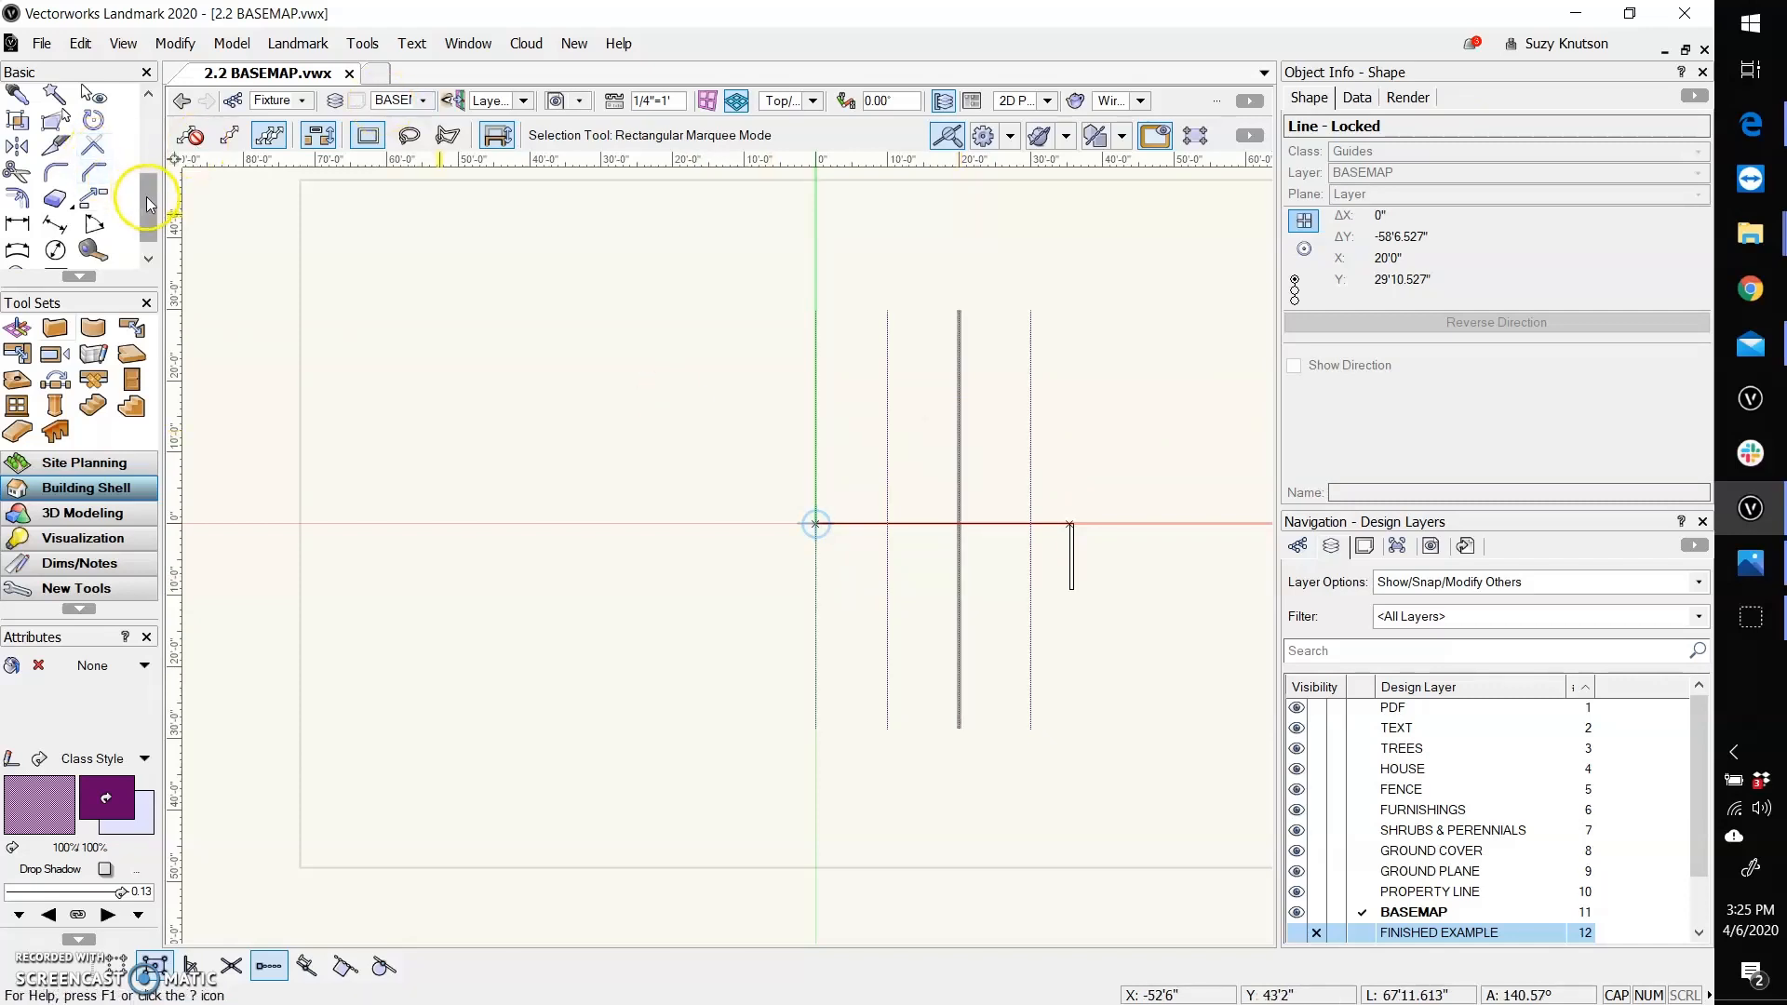
pyautogui.moveTo(149, 199); pyautogui.dragTo(156, 124)
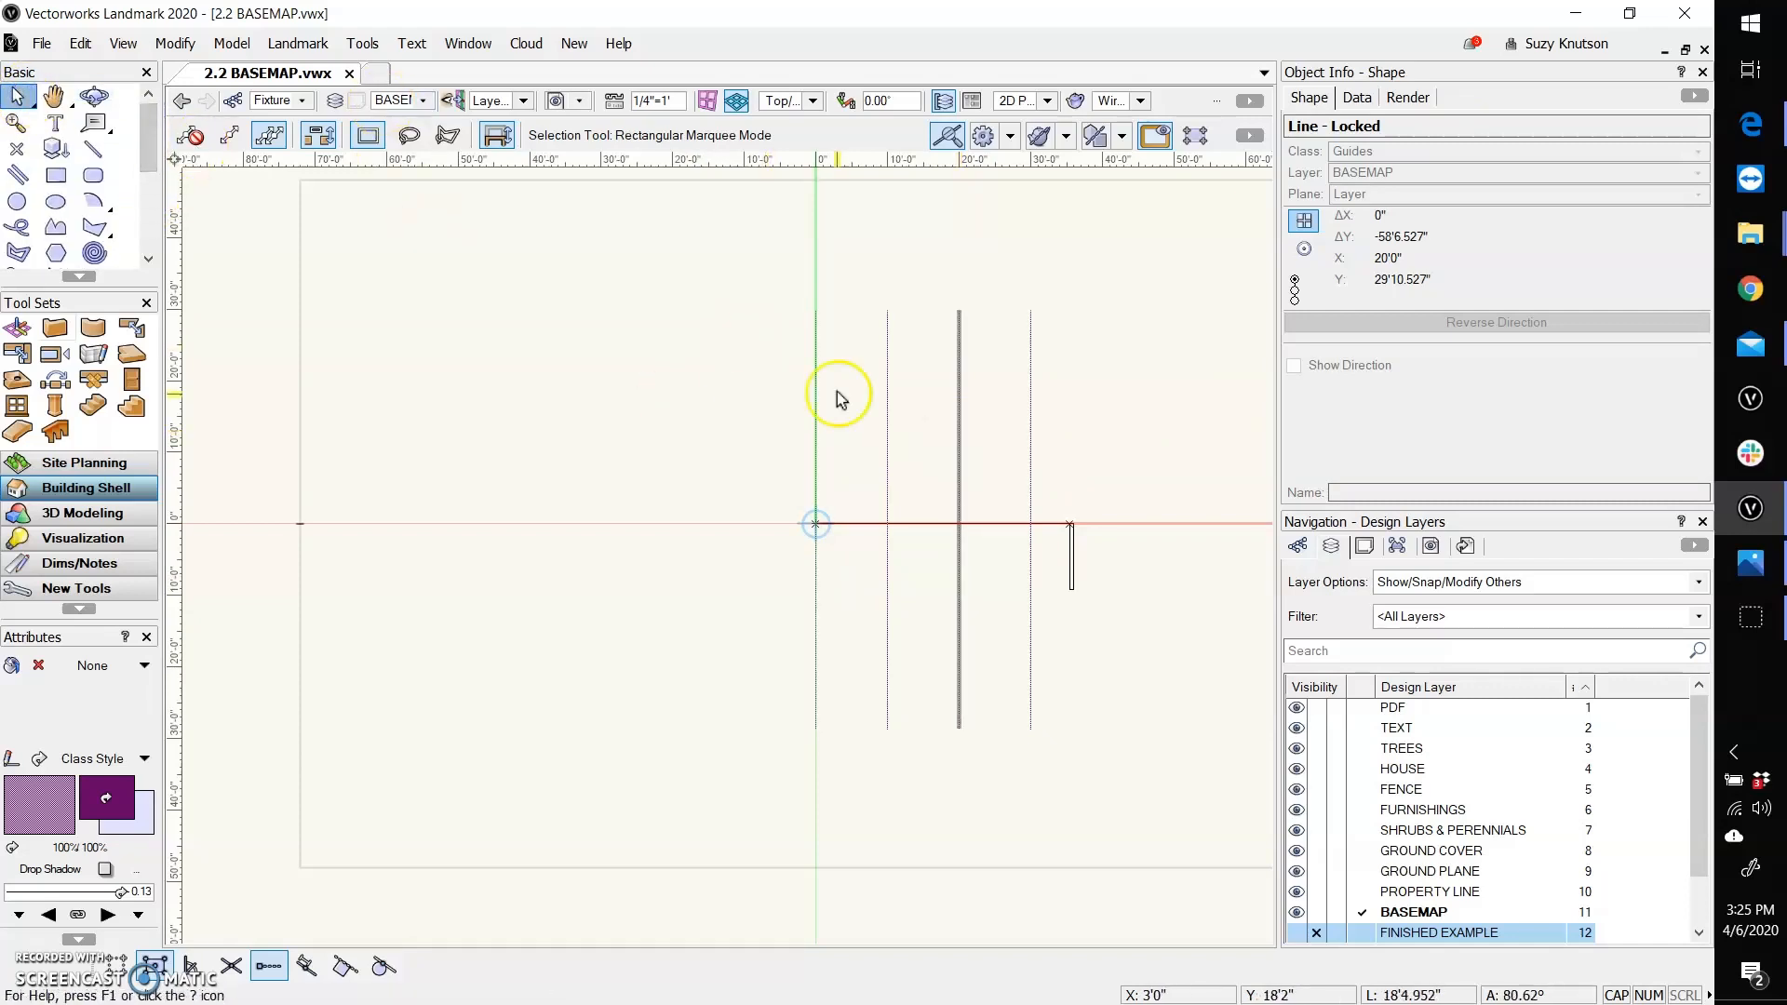
pyautogui.moveTo(959, 423); pyautogui.dragTo(601, 483)
# Select the vertical guide lines together to check which class they are assigned to, and clear the selection.
pyautogui.click(1030, 483)
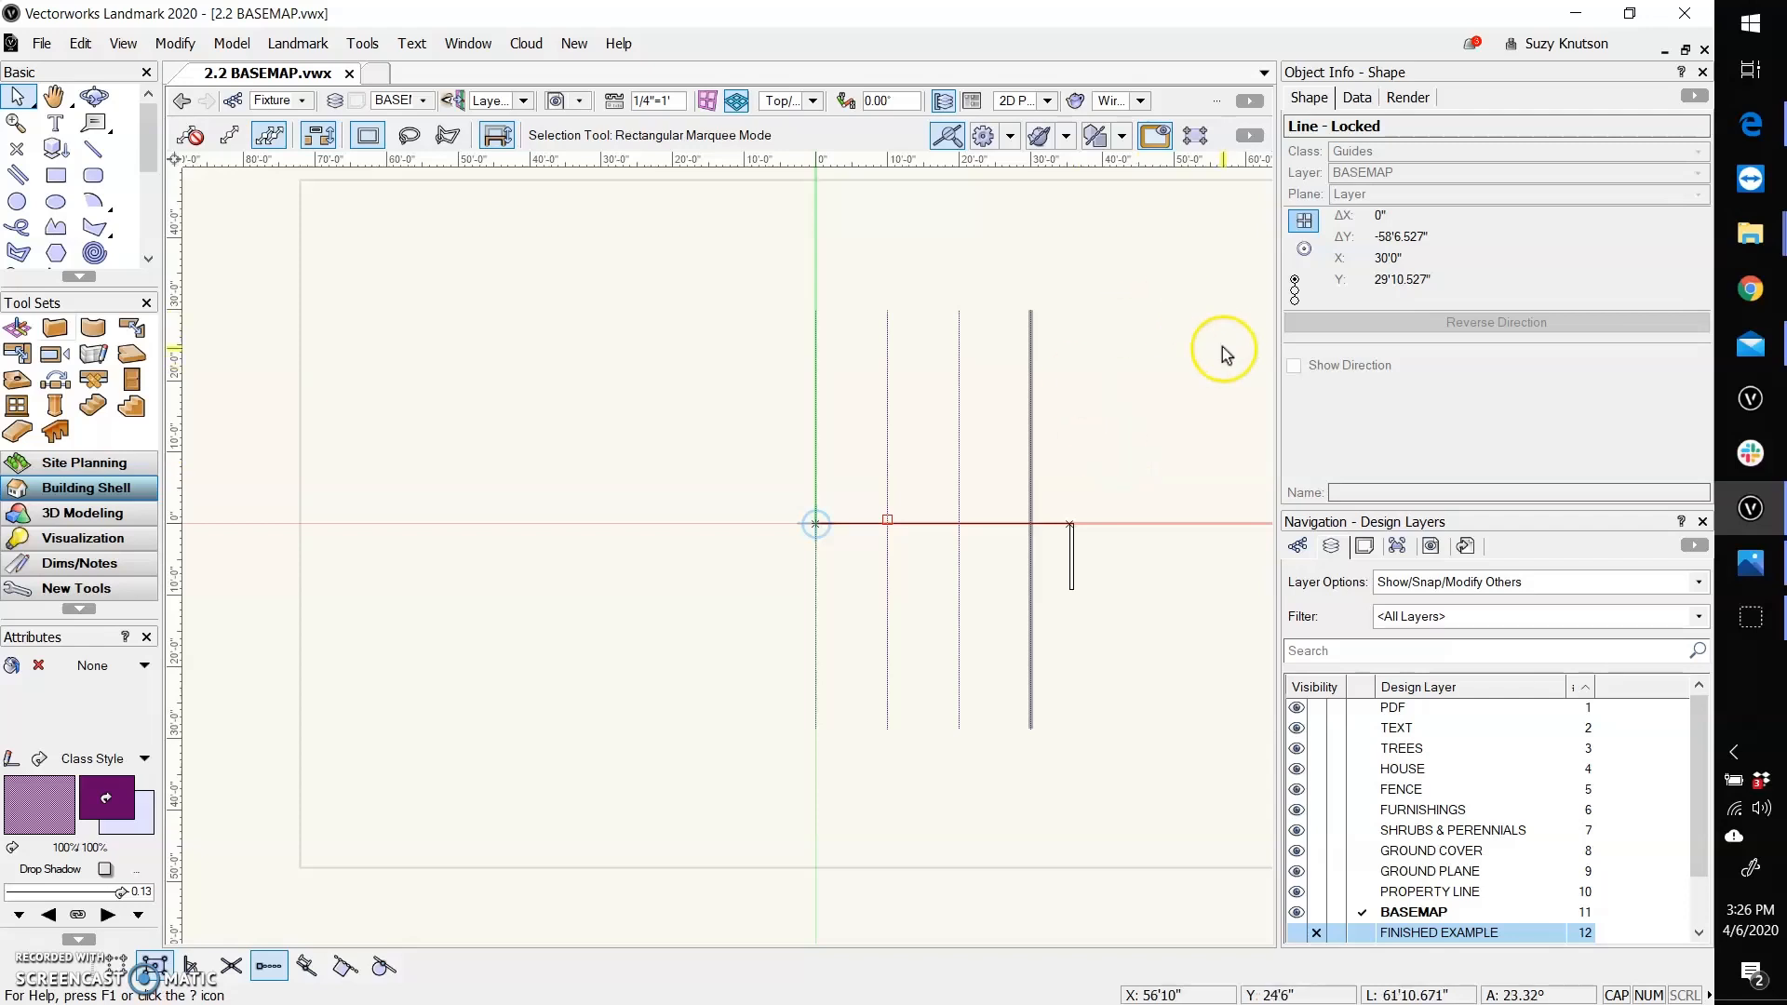
pyautogui.click(1030, 401)
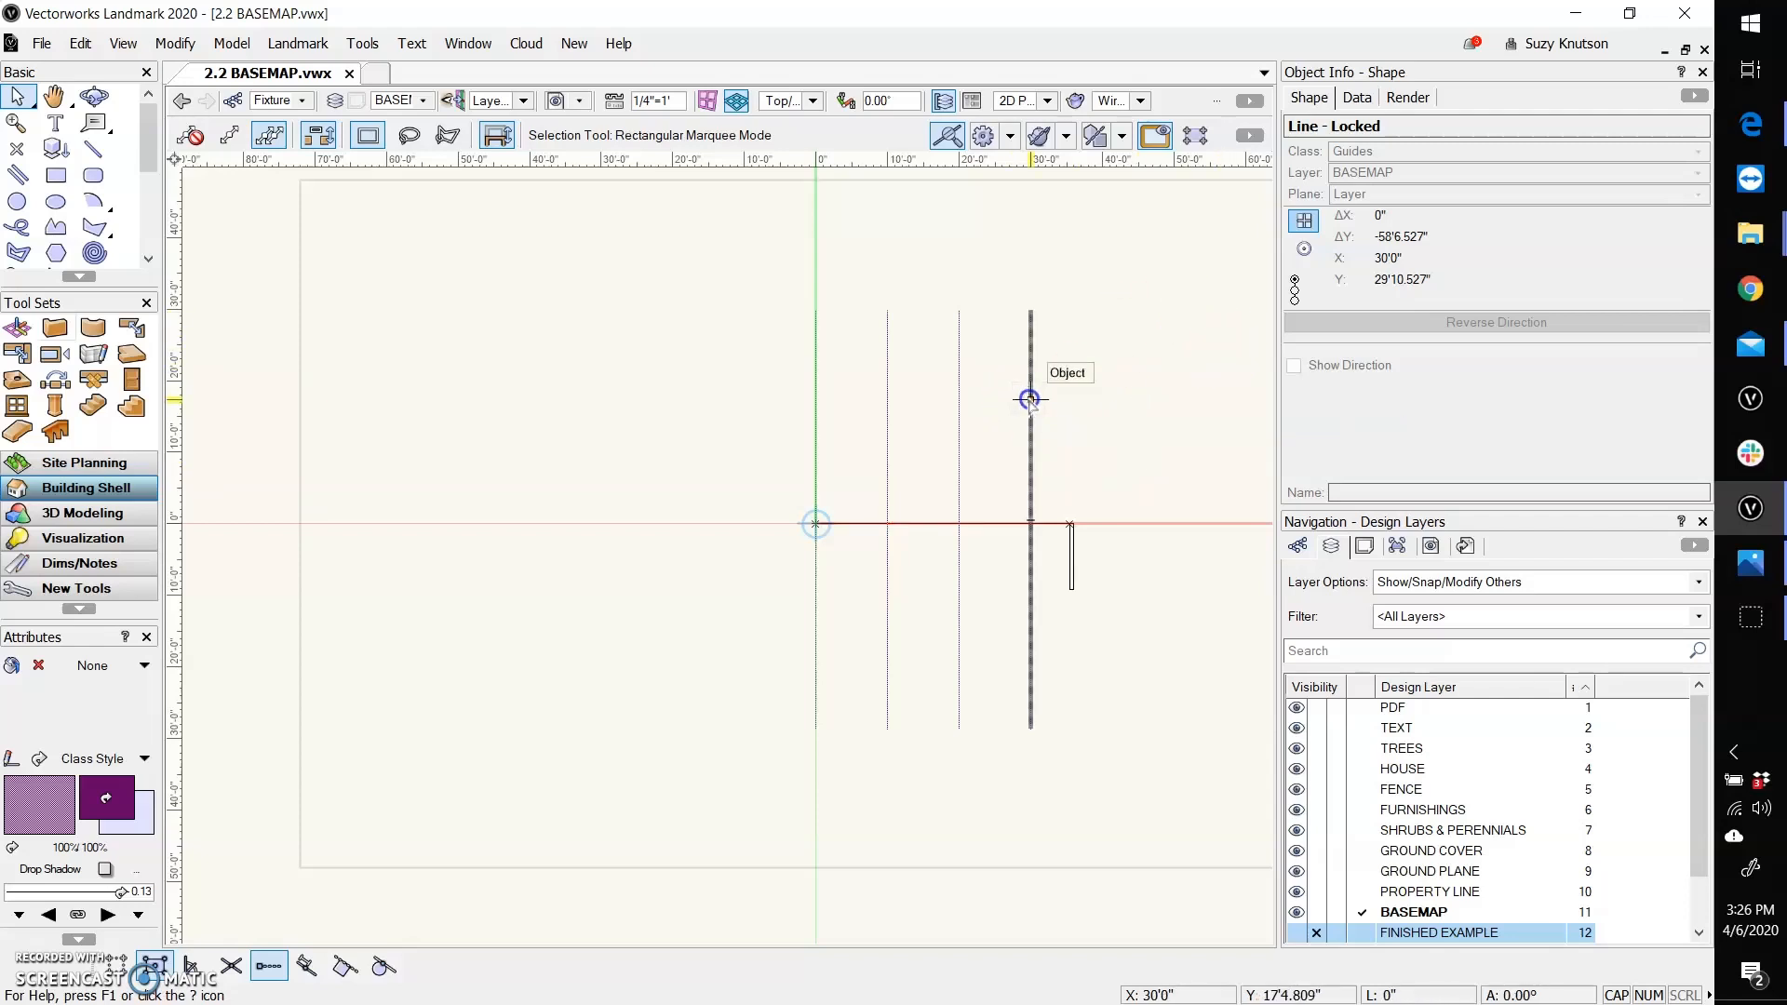
pyautogui.keyDown('shift'); pyautogui.click(958, 409); pyautogui.keyUp('shift')
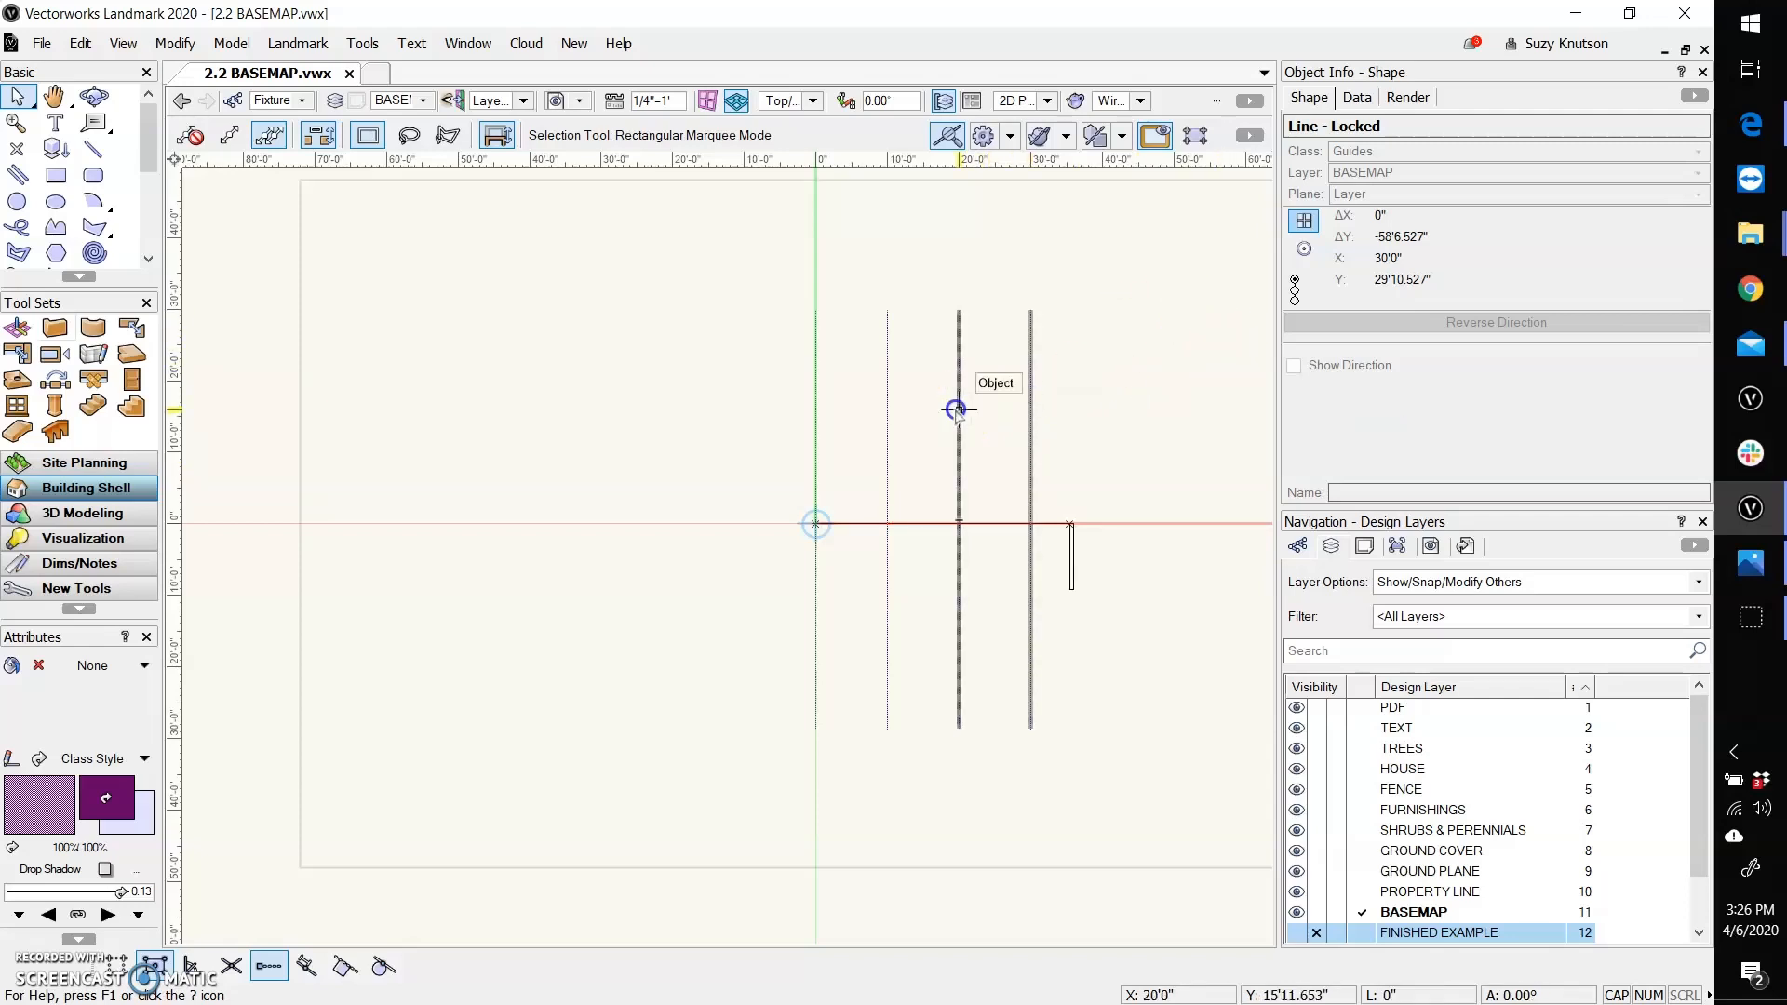
pyautogui.keyDown('shift'); pyautogui.click(888, 421); pyautogui.keyUp('shift')
pyautogui.keyDown('shift'); pyautogui.click(816, 432); pyautogui.keyUp('shift')
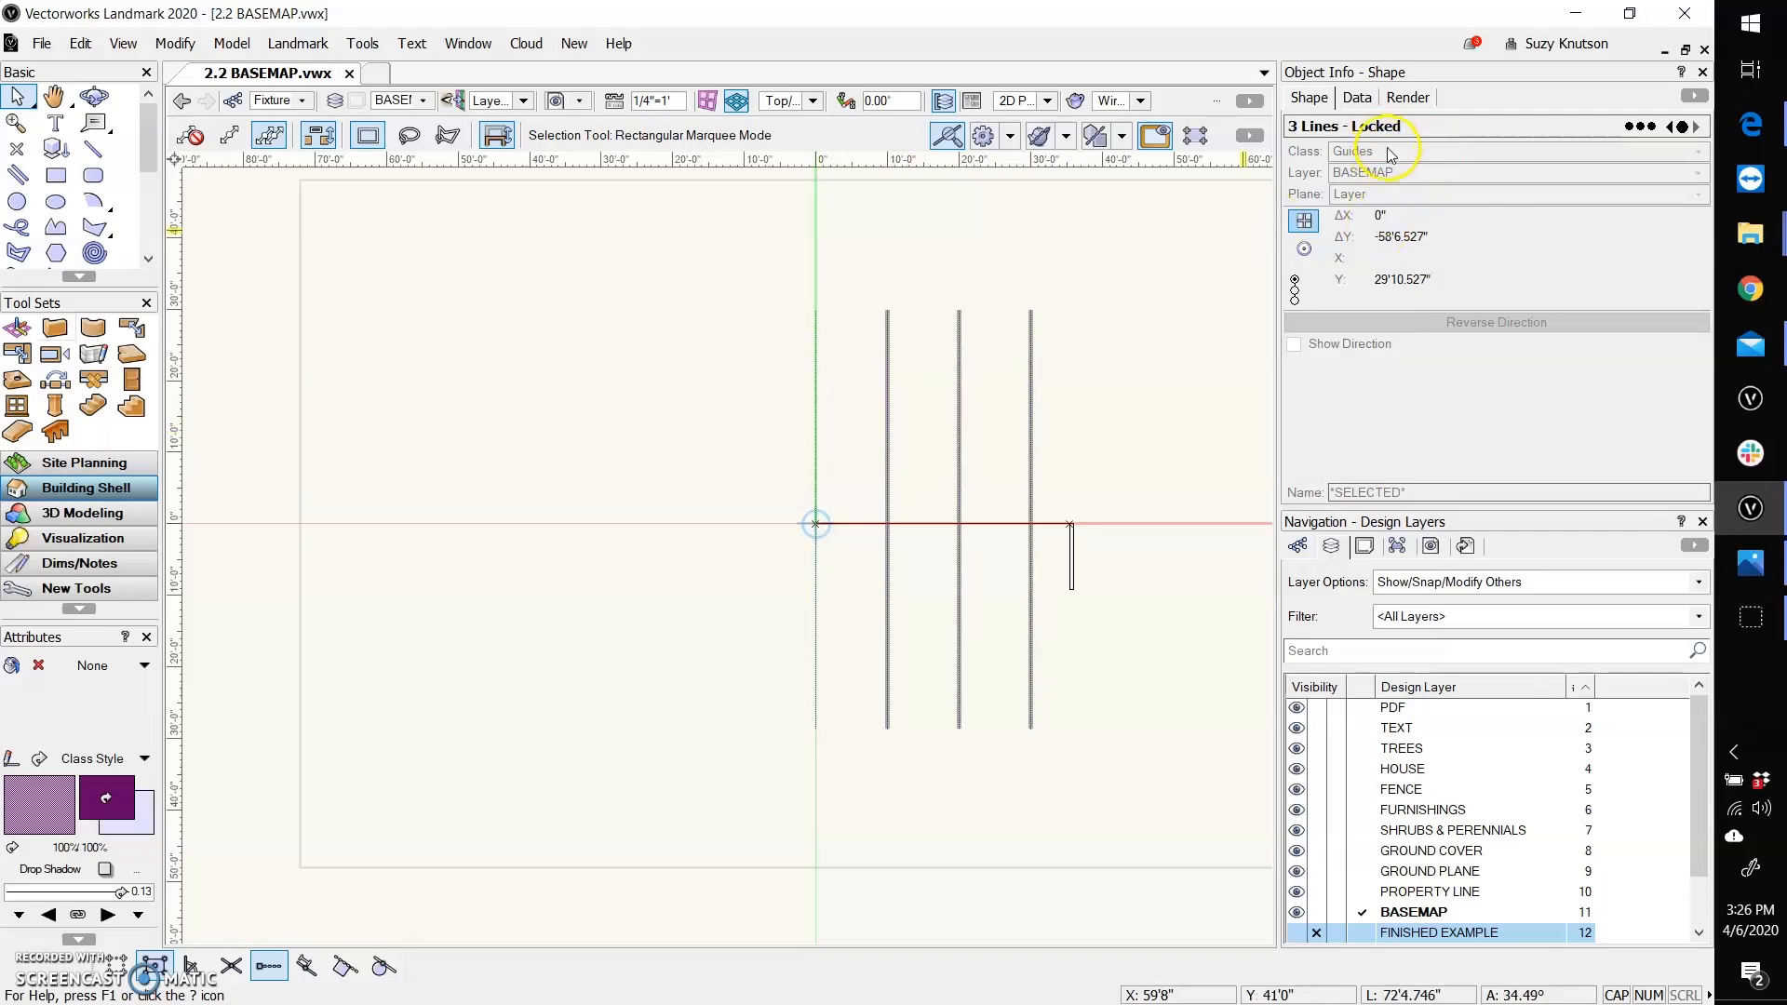
pyautogui.click(1107, 449)
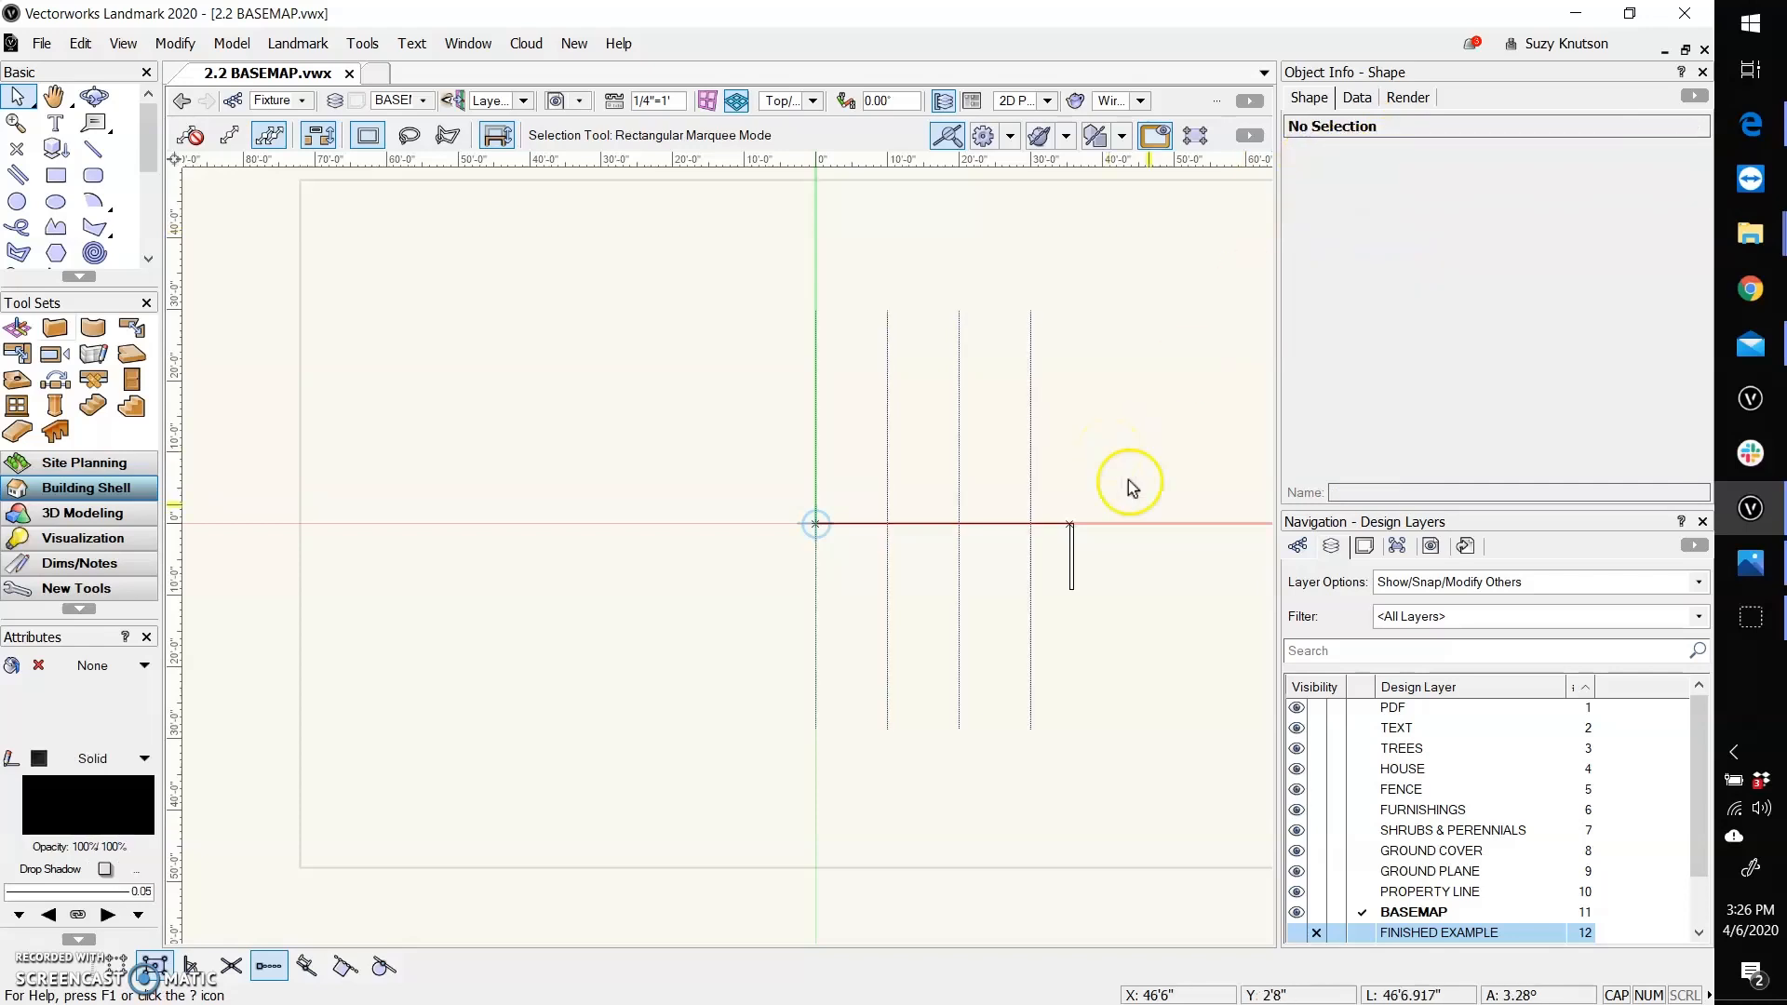
# Display the class list and toggle the Guides class between invisible and visible twice, leaving it visible.
pyautogui.click(1299, 546)
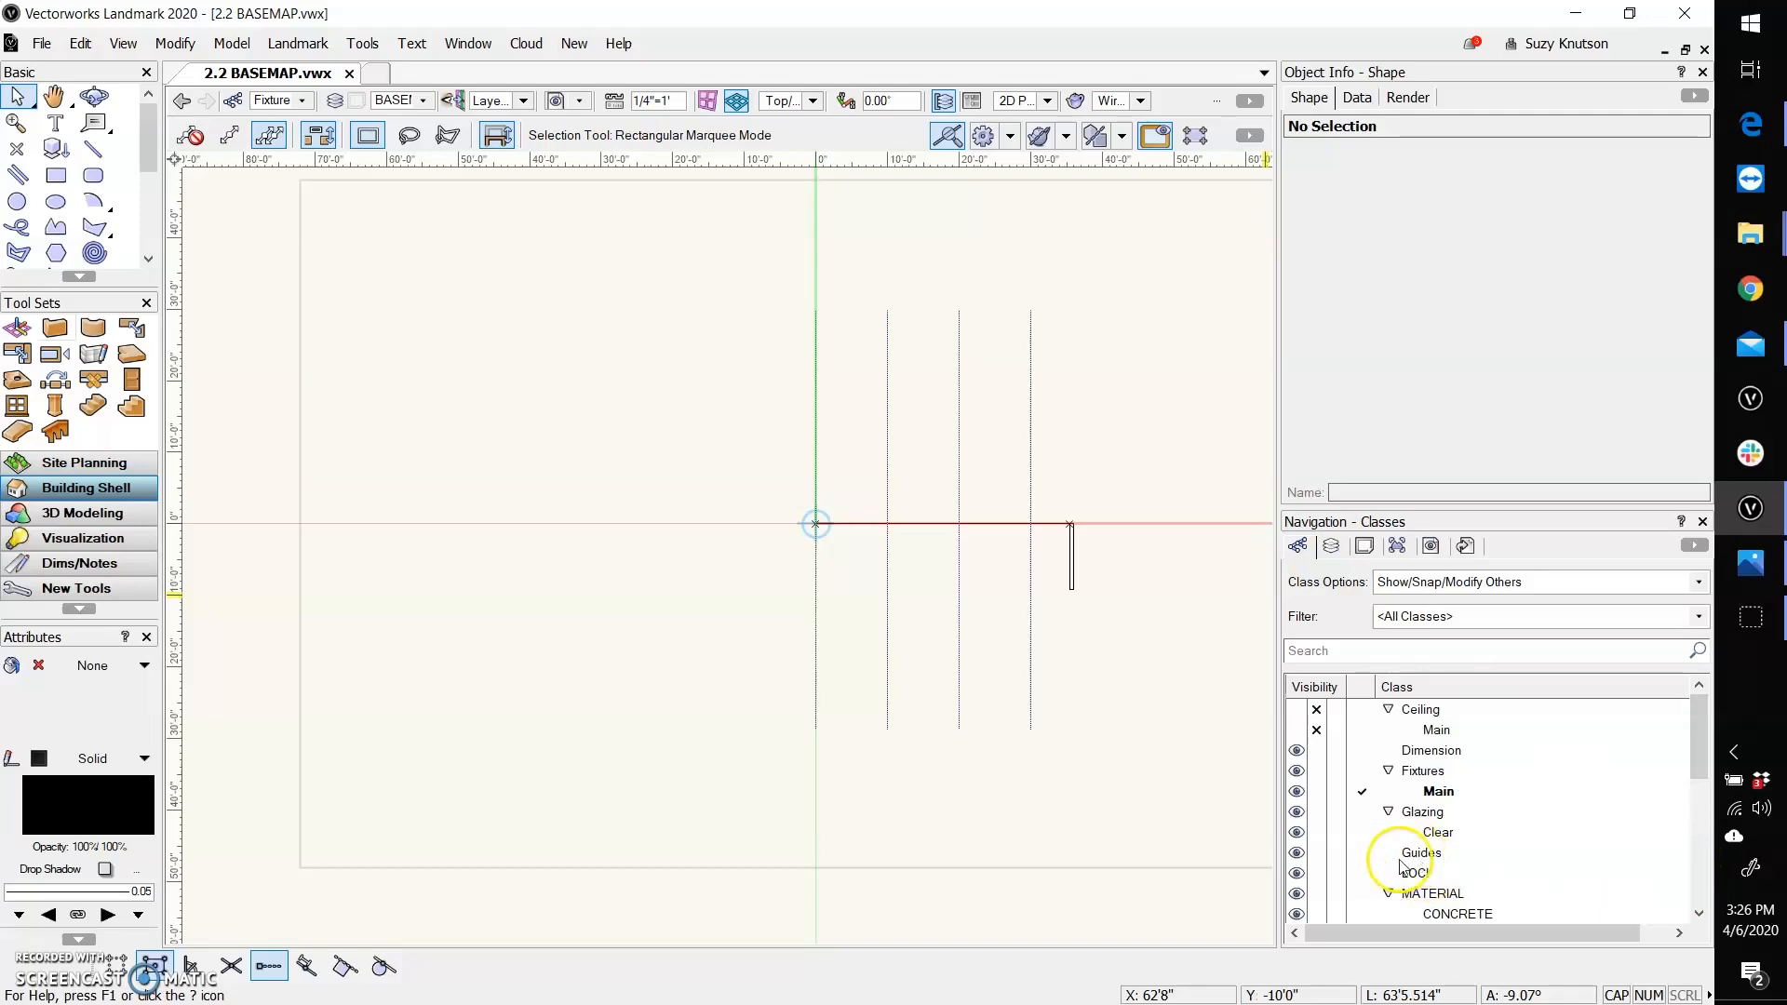
pyautogui.click(1315, 852)
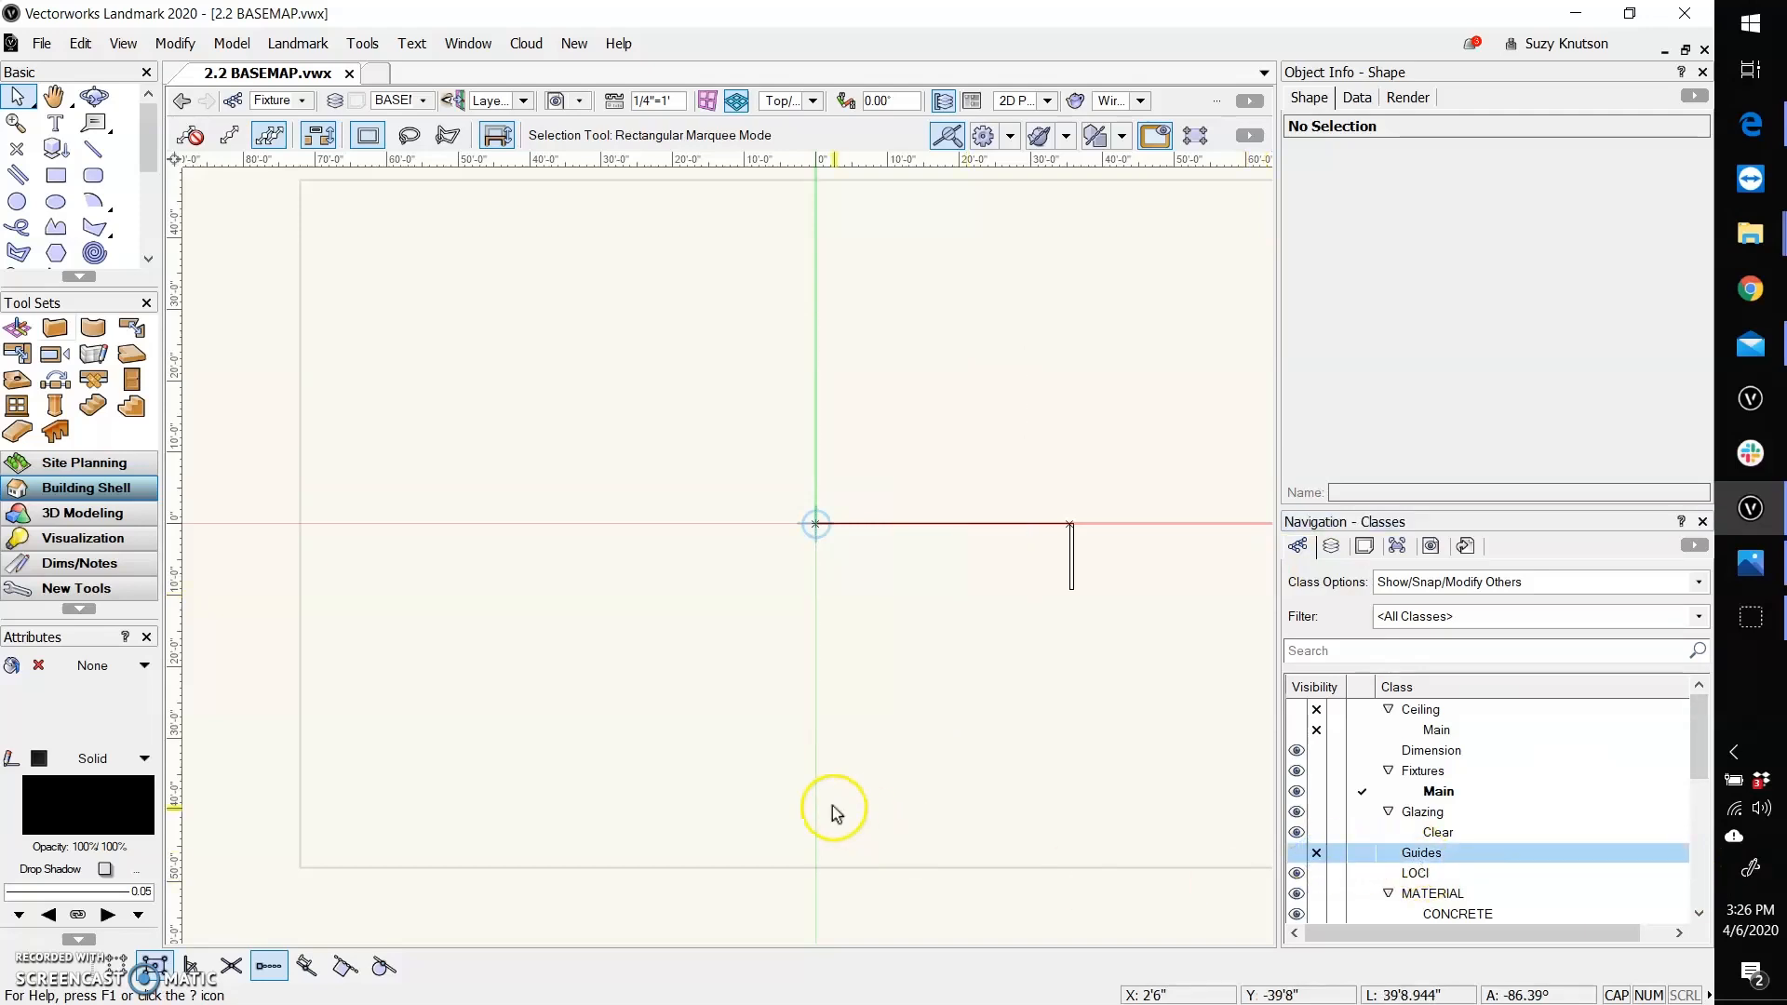
pyautogui.click(1296, 852)
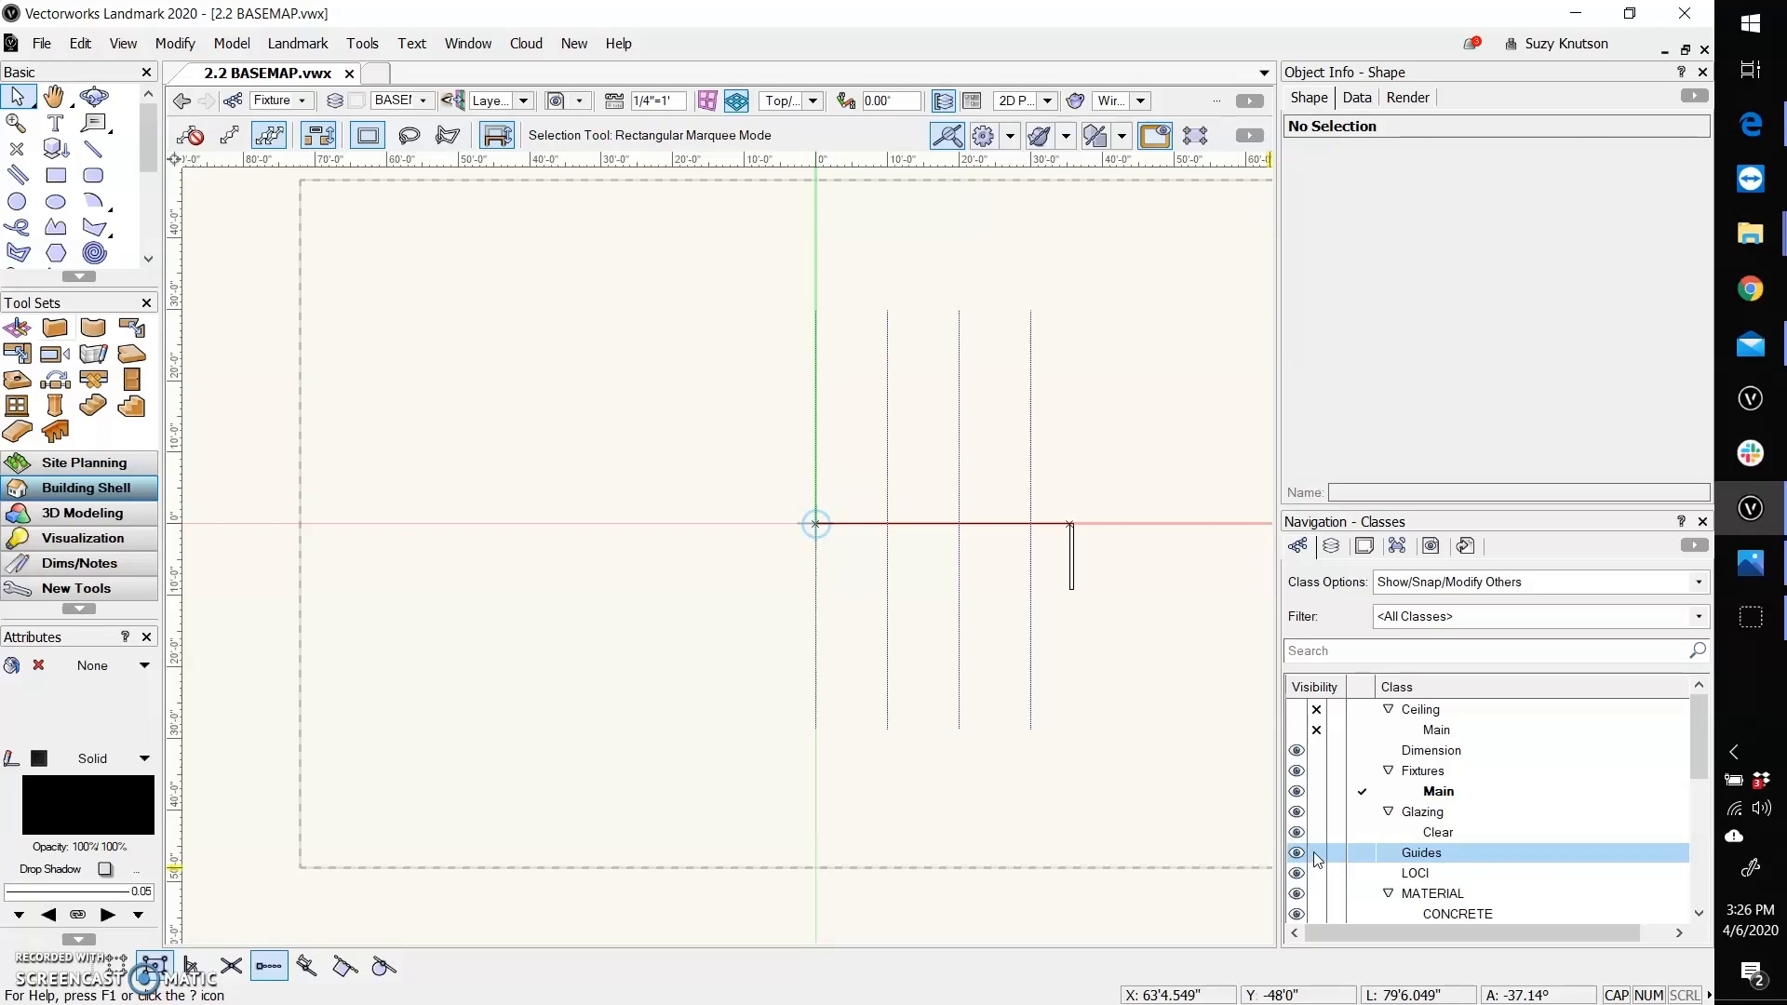
pyautogui.click(1317, 855)
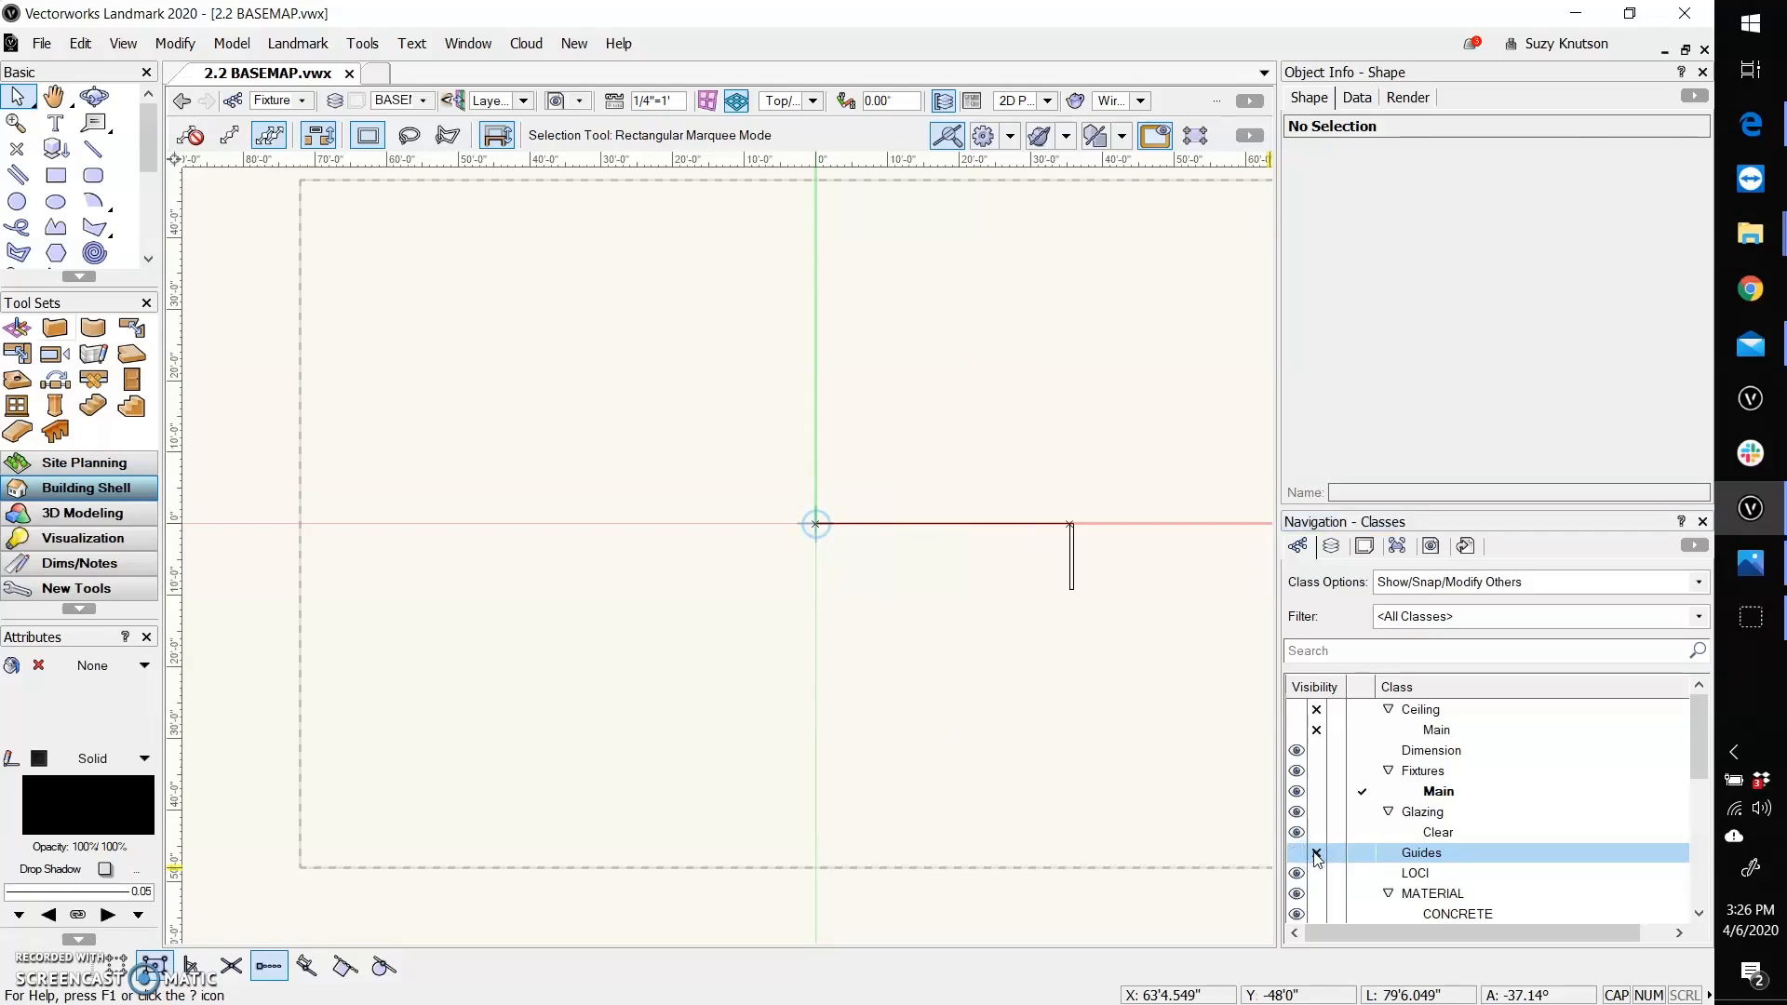
pyautogui.click(1297, 855)
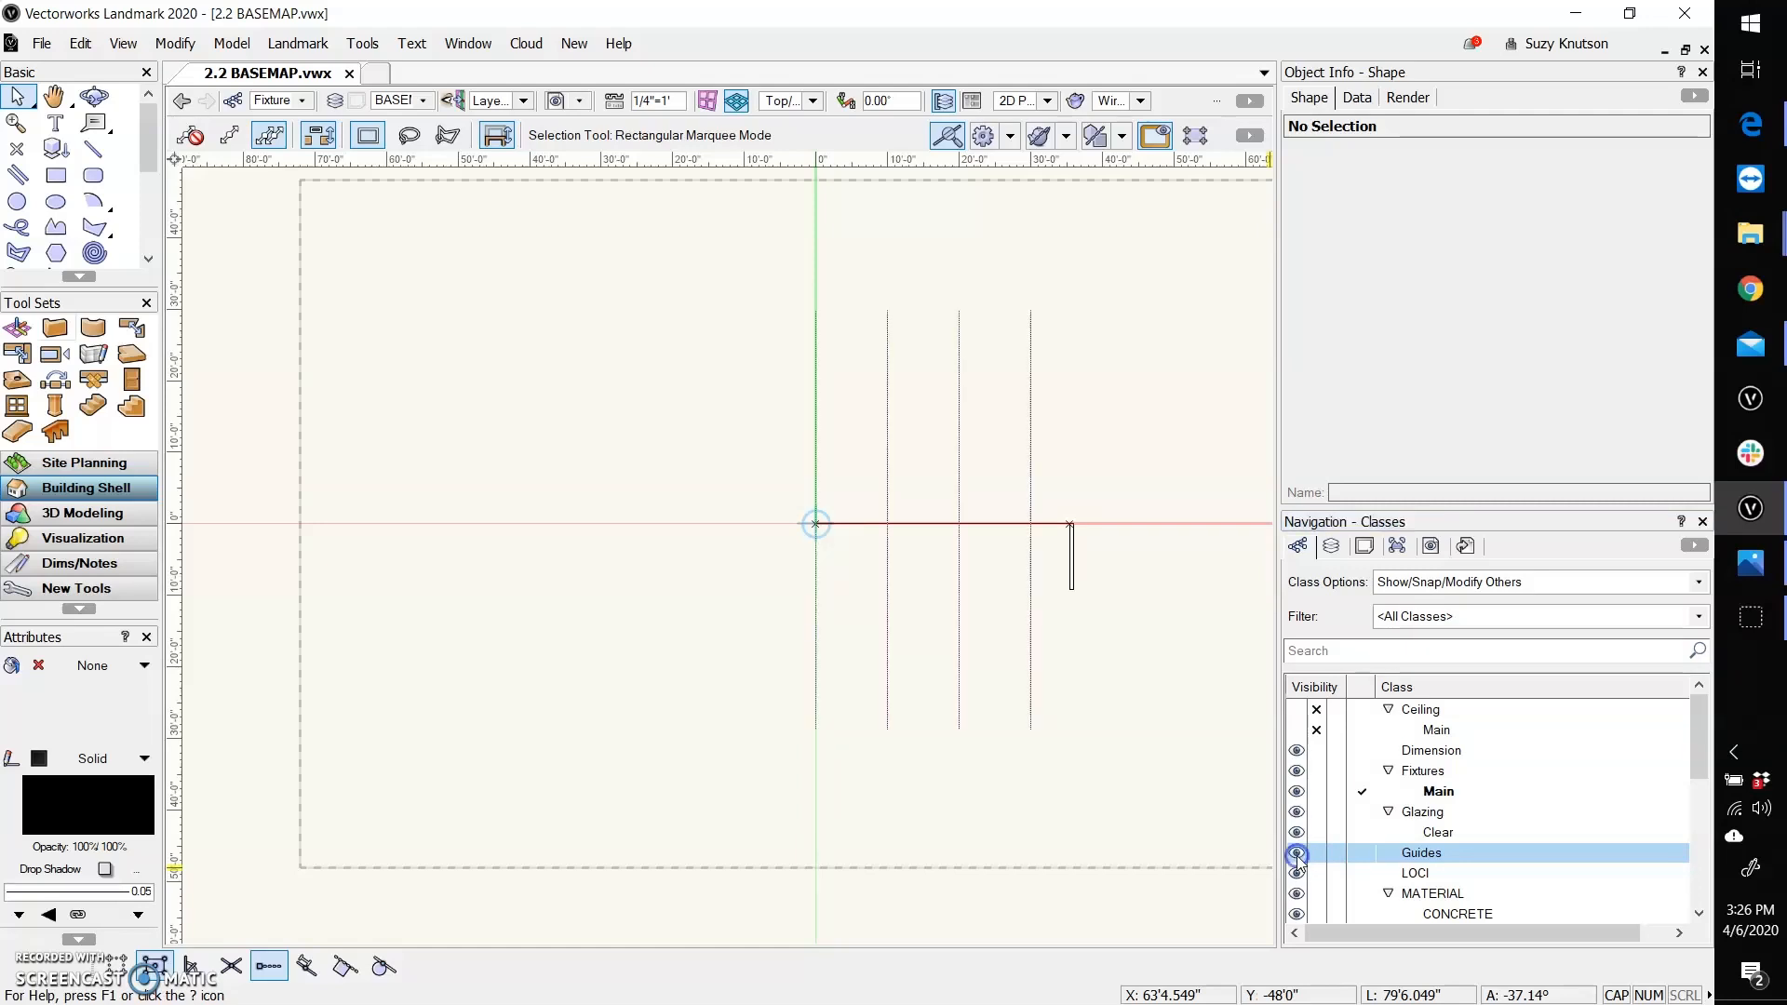
pyautogui.click(28, 972)
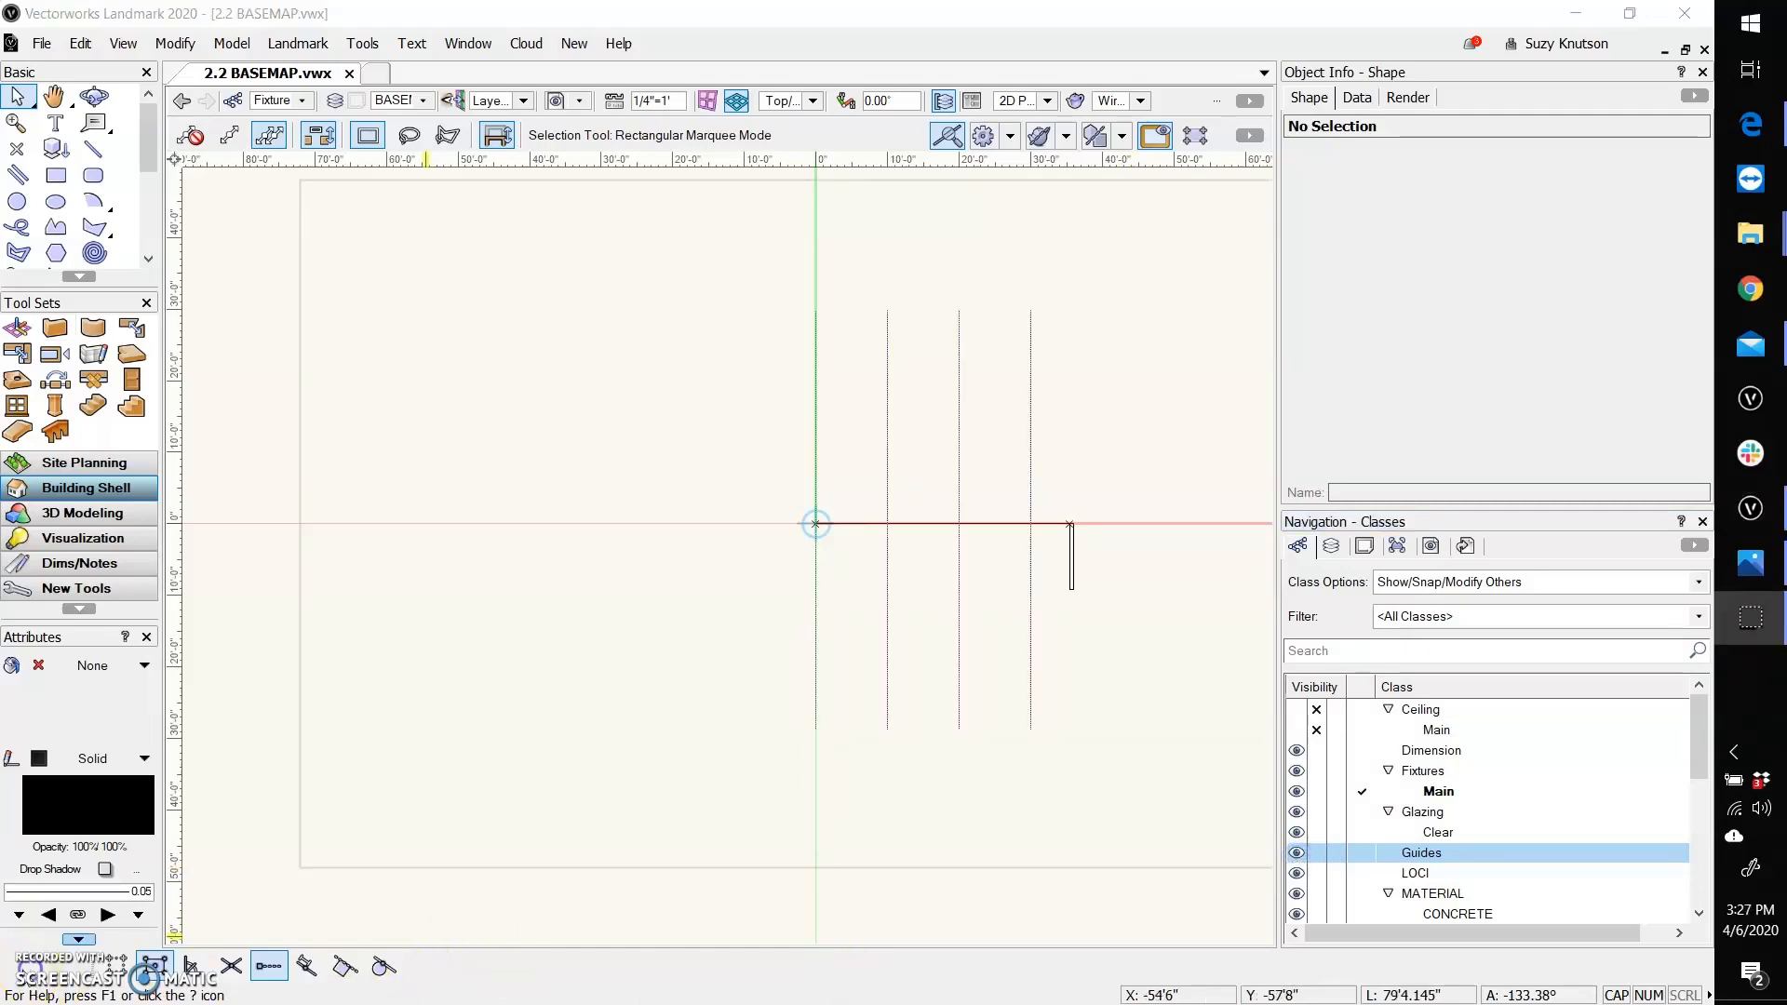